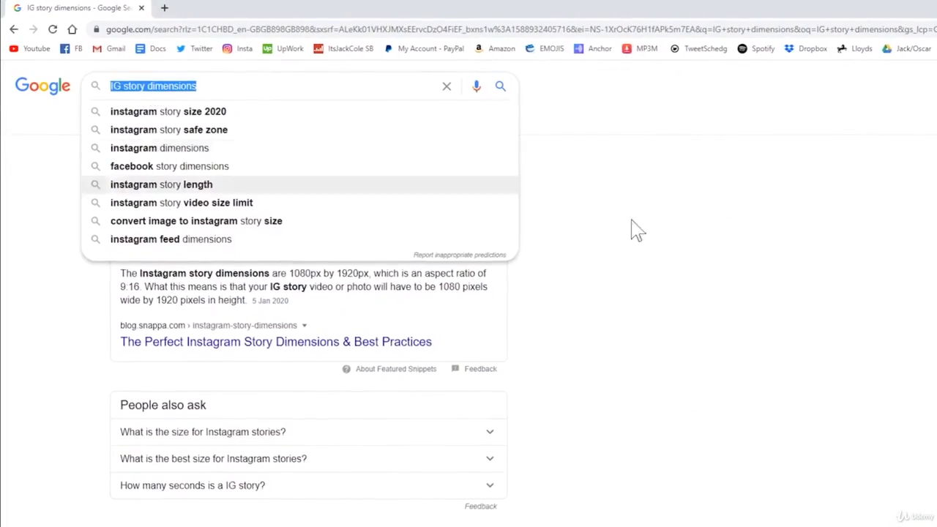
- Reveal the Google results for 'IG story dimensions' and highlight the 1080 px width
{"action": "left_click", "coordinate": [634, 228]}
{"action": "left_click_drag", "start_coordinate": [284, 269], "coordinate": [306, 269]}
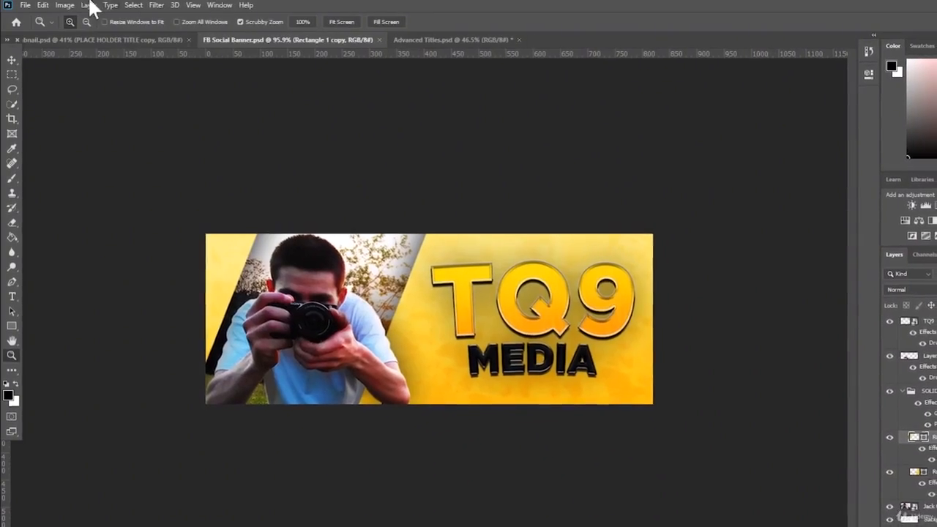
- Create a new 1080 × 1920 px document
{"action": "left_click", "coordinate": [24, 5]}
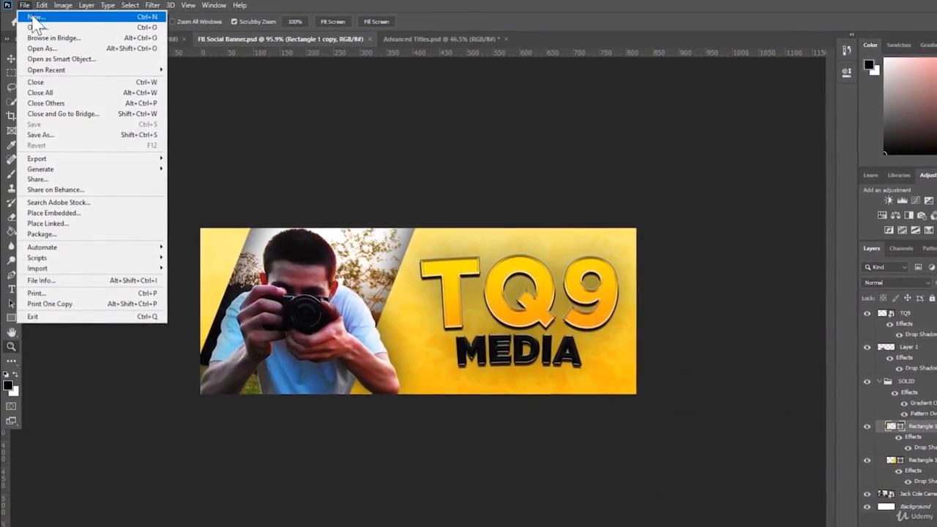
{"action": "left_click", "coordinate": [33, 17]}
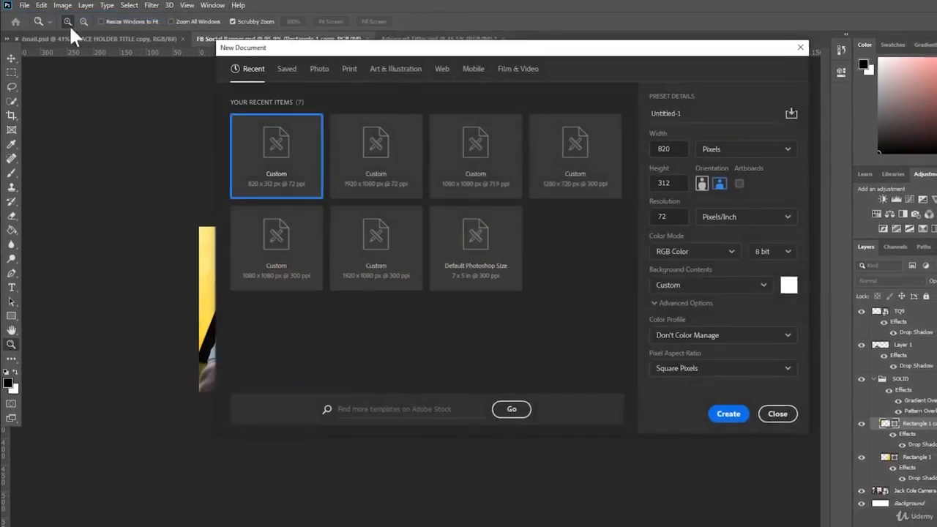
{"action": "double_click", "coordinate": [651, 145]}
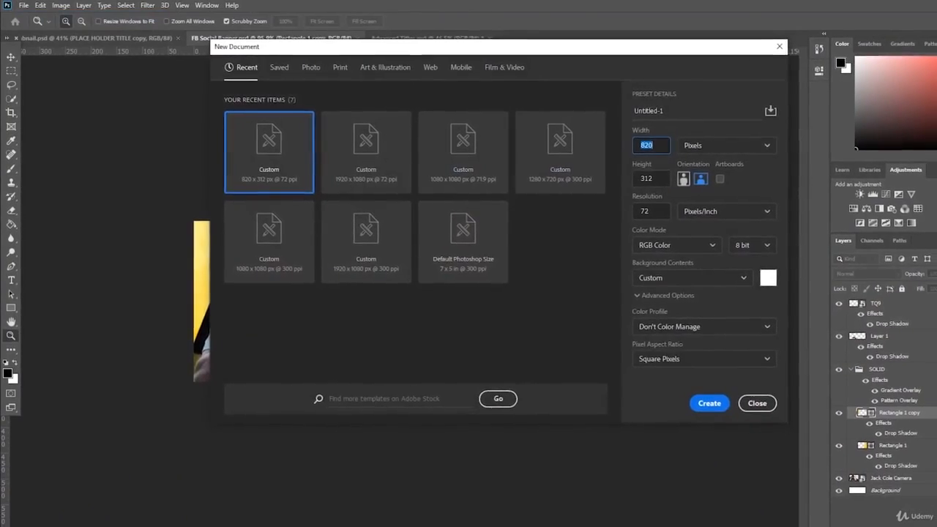
{"action": "type", "text": "1080"}
{"action": "key", "text": "Tab"}
{"action": "key", "text": "Tab"}
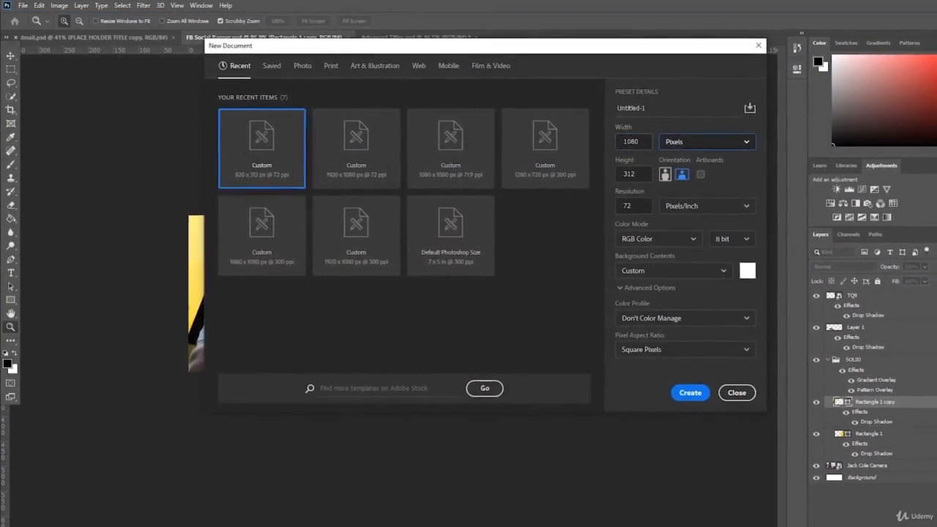
{"action": "type", "text": "1080"}
{"action": "key", "text": "Return"}
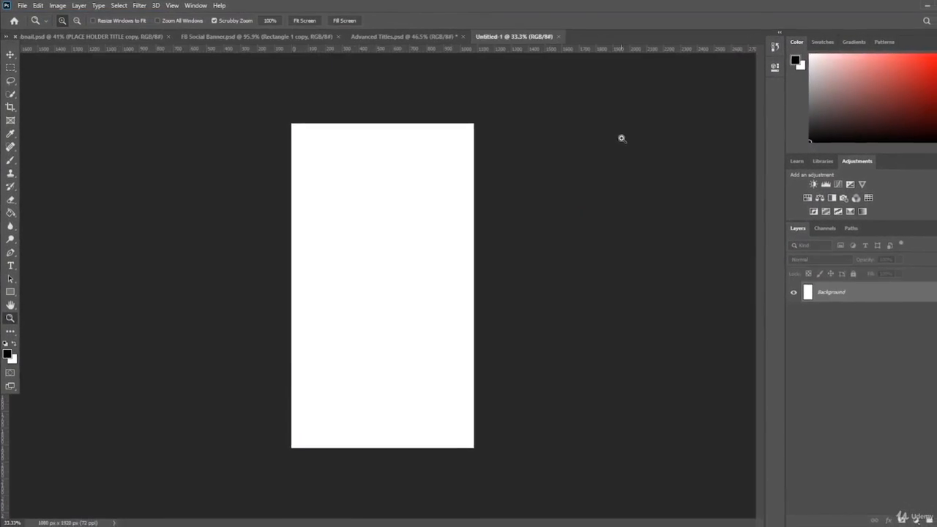
- Unlock the background as Layer 0, check the Phone Lens0 image, then return to Untitled-1
{"action": "left_click_drag", "start_coordinate": [529, 197], "coordinate": [527, 196]}
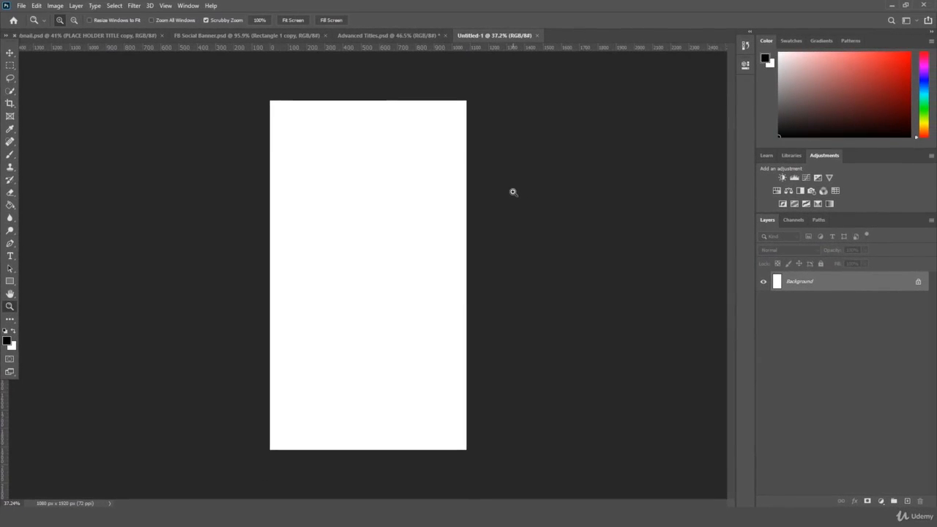
{"action": "left_click", "coordinate": [919, 283]}
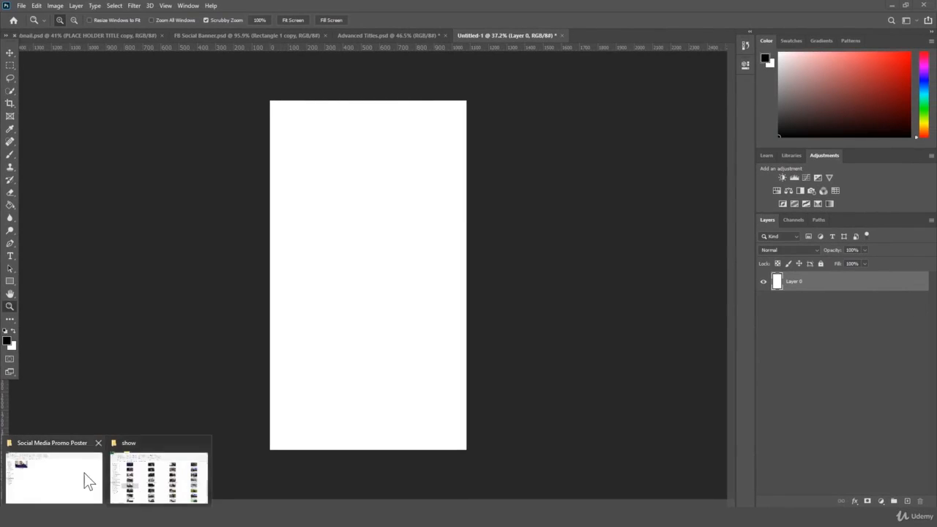
{"action": "left_click", "coordinate": [85, 481]}
{"action": "left_click", "coordinate": [167, 136]}
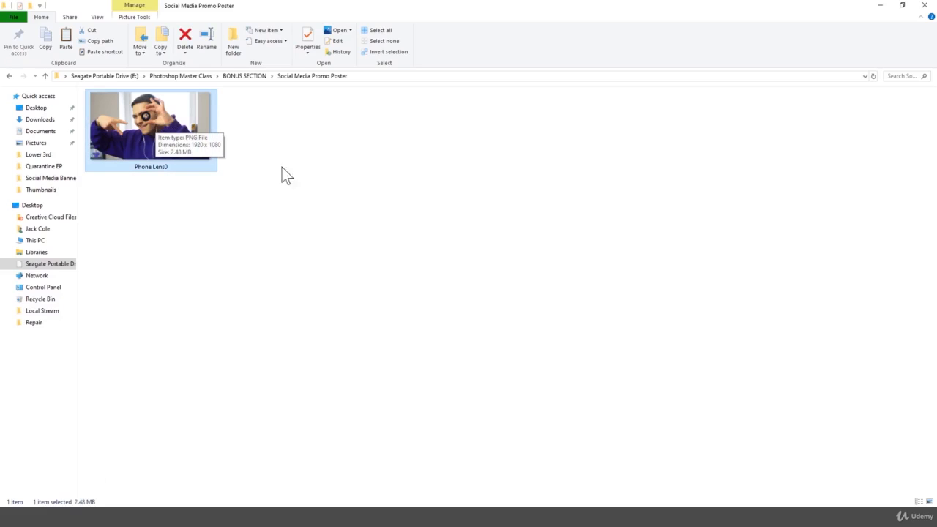
{"action": "left_click", "coordinate": [281, 508]}
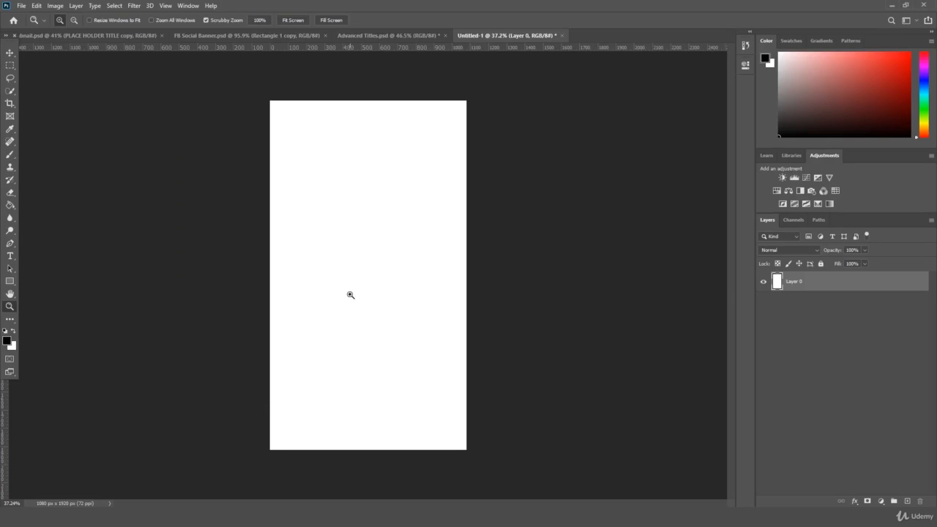
{"action": "left_click", "coordinate": [300, 35]}
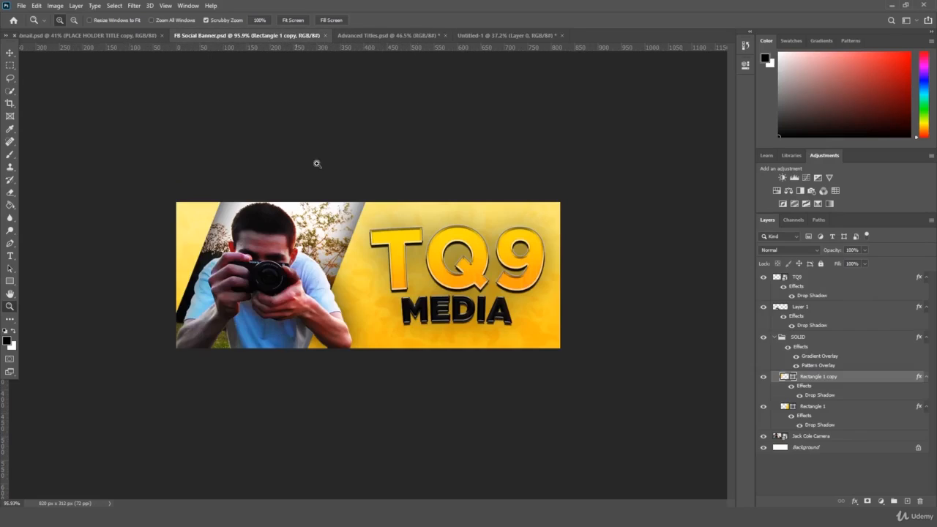
{"action": "left_click", "coordinate": [496, 33]}
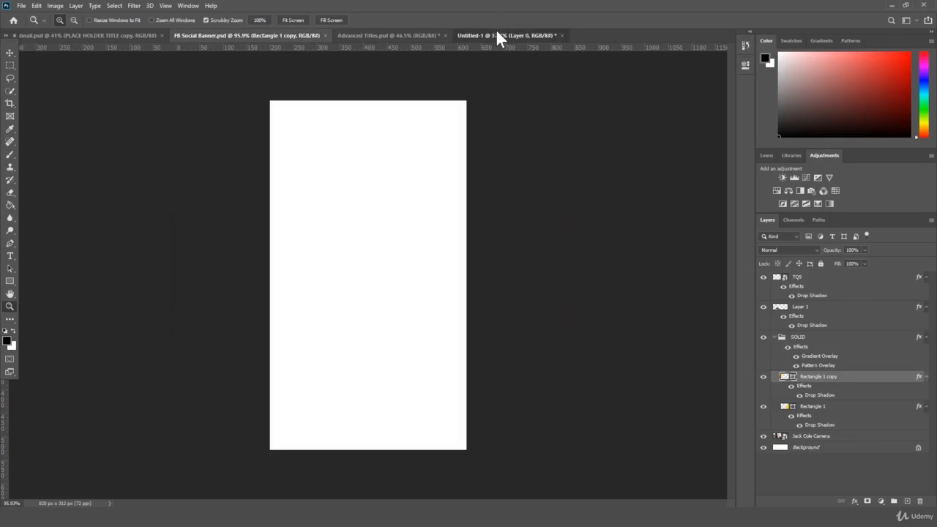
- Choose the Rectangle tool and set the foreground colour to a vivid purple
{"action": "left_click", "coordinate": [9, 281]}
{"action": "left_click", "coordinate": [68, 284]}
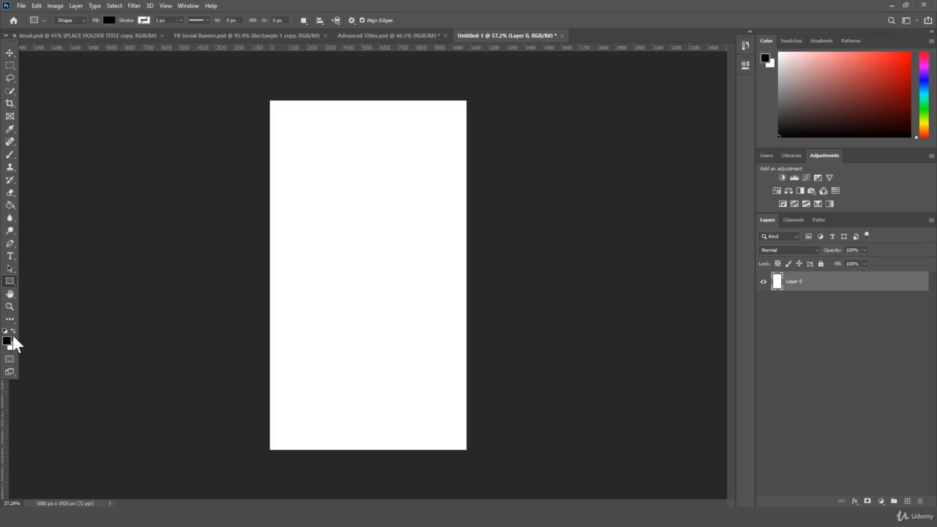
{"action": "left_click", "coordinate": [9, 341]}
{"action": "left_click_drag", "start_coordinate": [204, 146], "coordinate": [214, 129]}
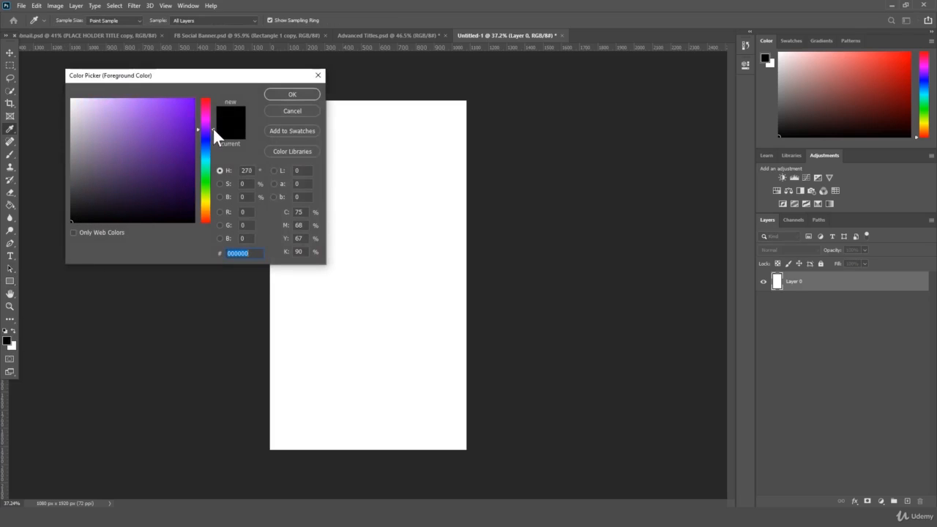
{"action": "left_click", "coordinate": [181, 147]}
{"action": "left_click", "coordinate": [282, 94]}
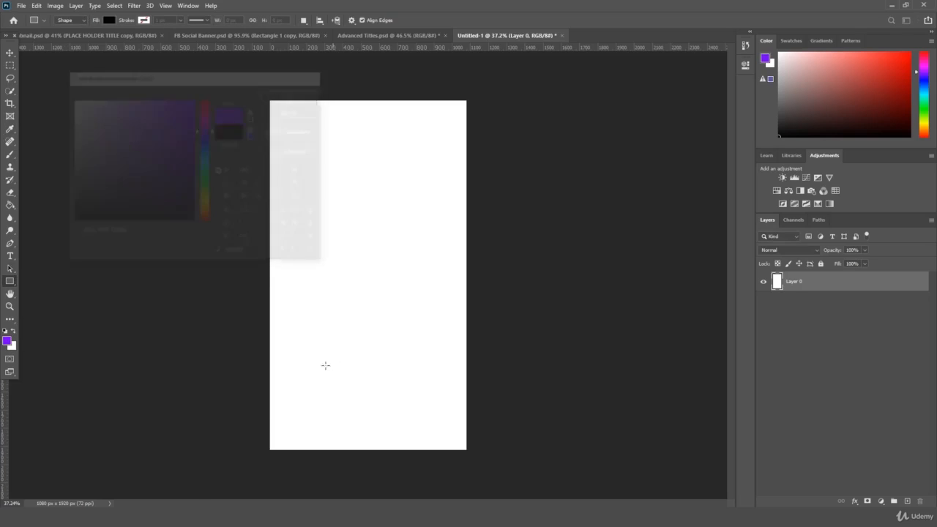
{"action": "left_click", "coordinate": [78, 476]}
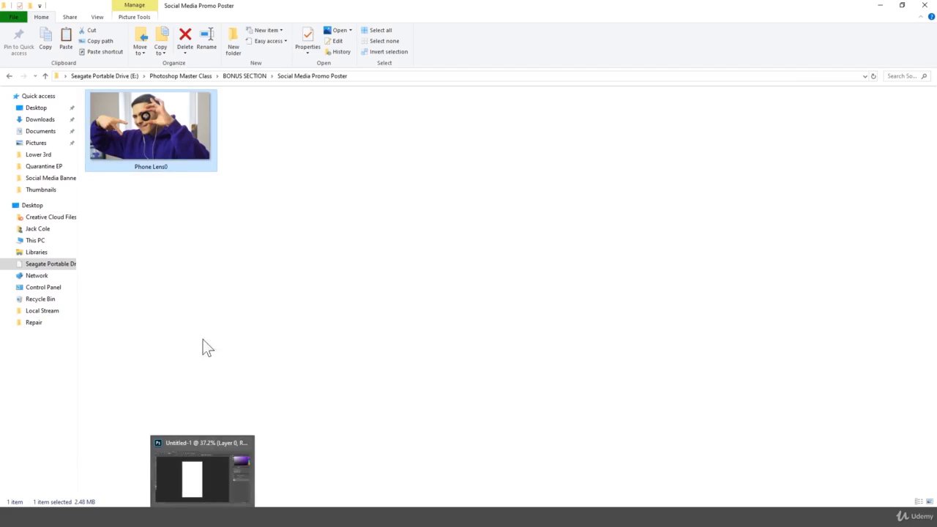
{"action": "left_click", "coordinate": [216, 505]}
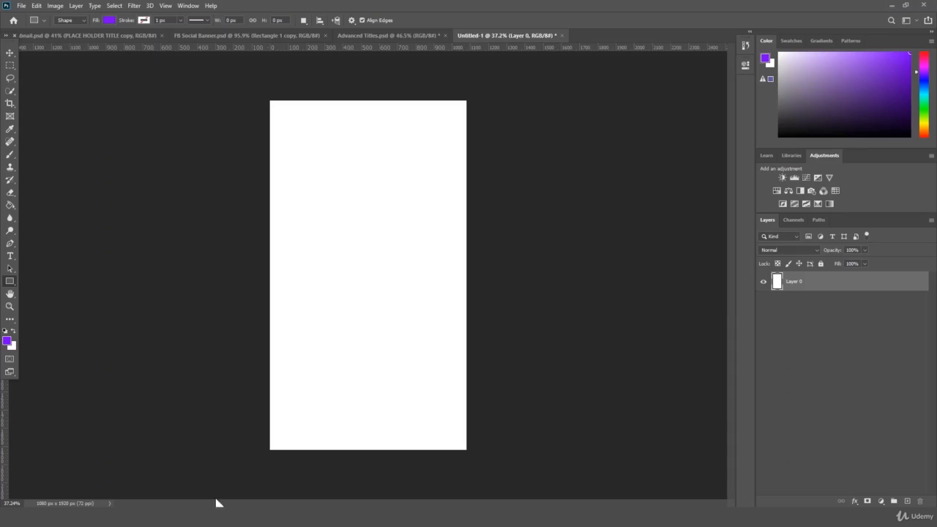
- Draw a purple rectangle over the lower canvas and fit it to the canvas width
{"action": "left_click_drag", "start_coordinate": [235, 256], "coordinate": [470, 460]}
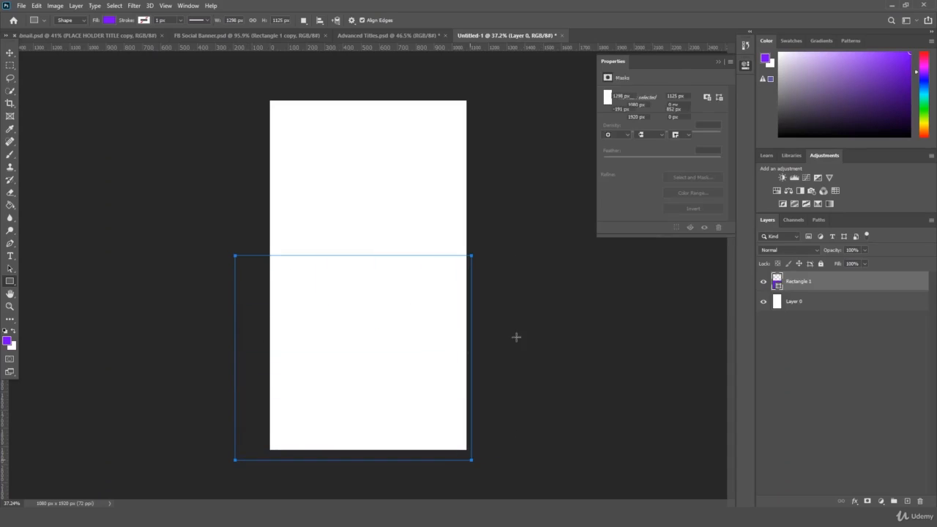
{"action": "key", "text": "ctrl+t"}
{"action": "left_click_drag", "start_coordinate": [394, 285], "coordinate": [429, 286]}
{"action": "mouse_move", "coordinate": [503, 458]}
{"action": "left_mouse_down"}
{"action": "mouse_move", "coordinate": [480, 448]}
{"action": "mouse_move", "coordinate": [494, 449]}
{"action": "mouse_move", "coordinate": [475, 459]}
{"action": "mouse_move", "coordinate": [493, 454]}
{"action": "left_mouse_up"}
{"action": "key", "text": "ctrl+z"}
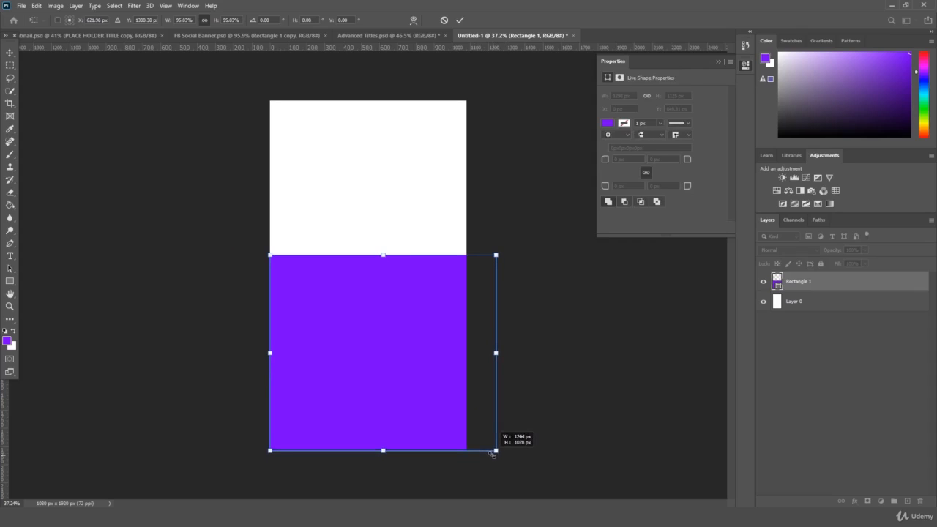
{"action": "left_click_drag", "start_coordinate": [496, 353], "coordinate": [467, 352]}
{"action": "key", "text": "Return"}
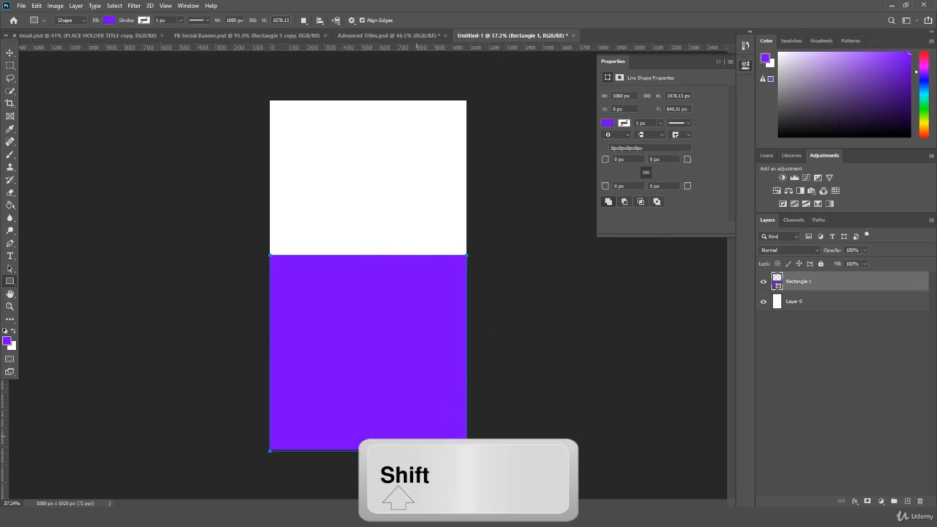
- Adjust the rectangle's height so it fills exactly the bottom half of the canvas
{"action": "key", "text": "ctrl+t"}
{"action": "left_click_drag", "start_coordinate": [368, 450], "coordinate": [368, 448]}
{"action": "key", "text": "Return"}
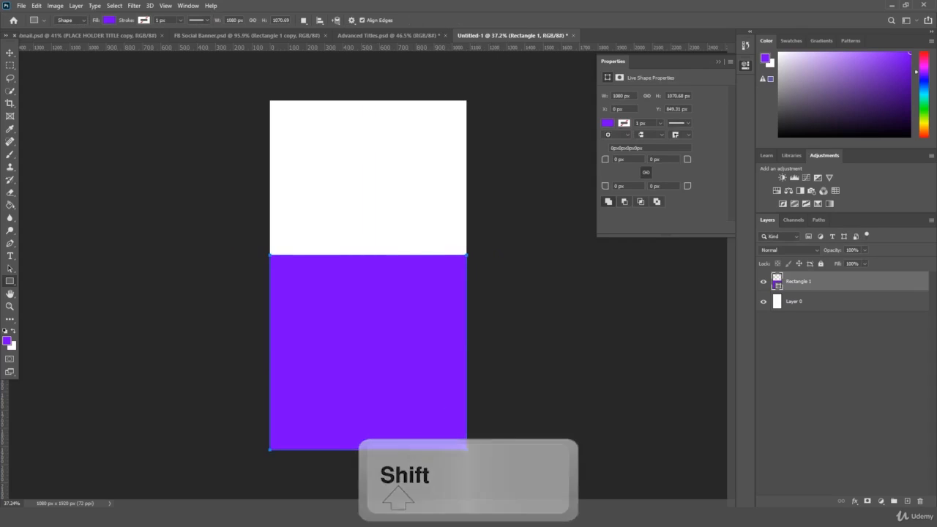
{"action": "left_click", "coordinate": [718, 61]}
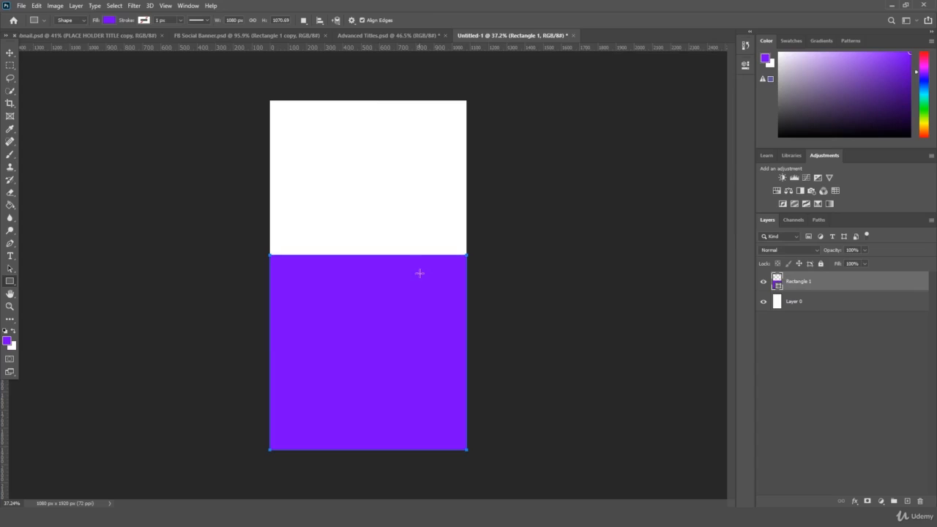
{"action": "key", "text": "ctrl+t"}
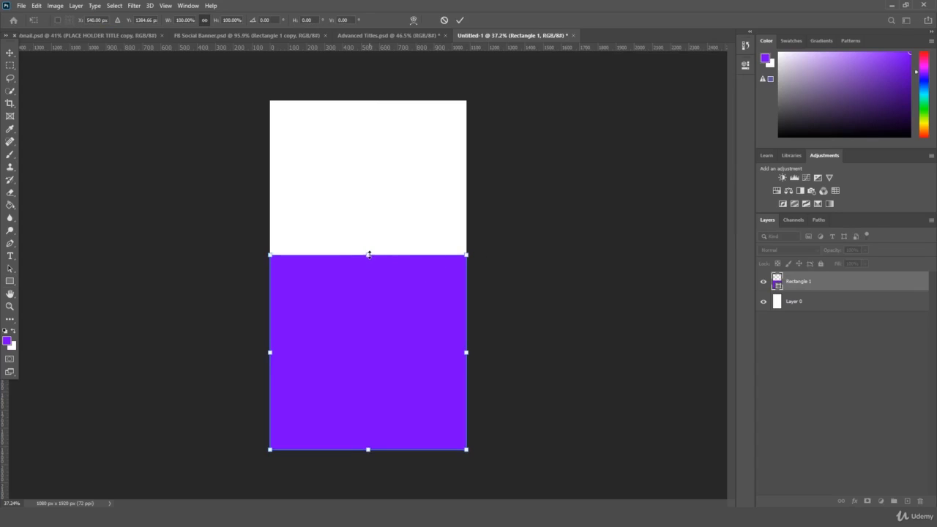
{"action": "key", "text": "Return"}
{"action": "key", "text": "ctrl+t"}
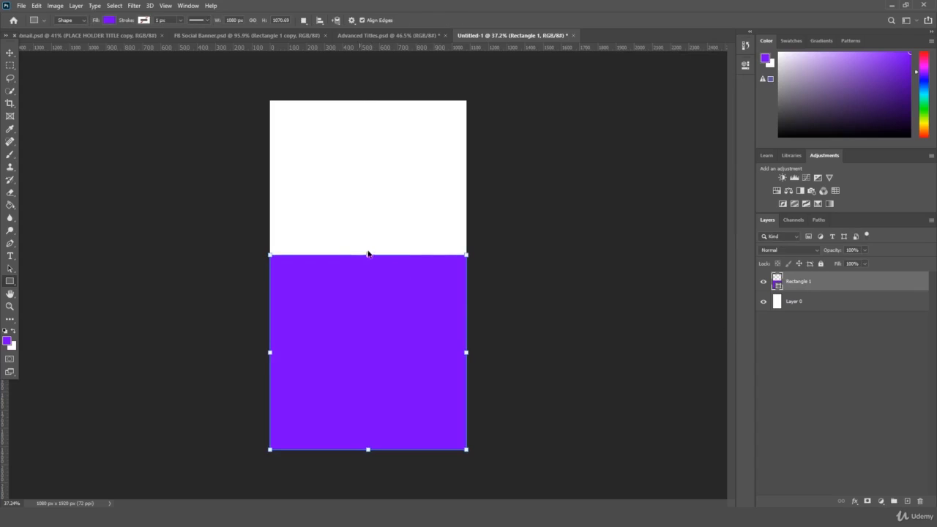
{"action": "left_click_drag", "start_coordinate": [368, 254], "coordinate": [368, 275]}
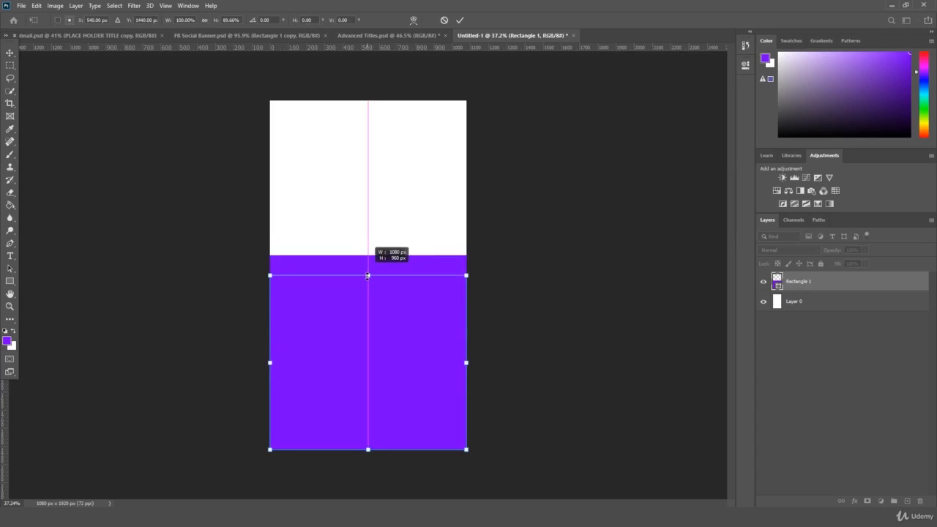
{"action": "key", "text": "Return"}
- Duplicate the purple rectangle and move the copy up to fill the top half
{"action": "left_click_drag", "start_coordinate": [812, 282], "coordinate": [907, 502]}
{"action": "key", "text": "ctrl+t"}
{"action": "left_click_drag", "start_coordinate": [457, 291], "coordinate": [413, 146]}
{"action": "key", "text": "Return"}
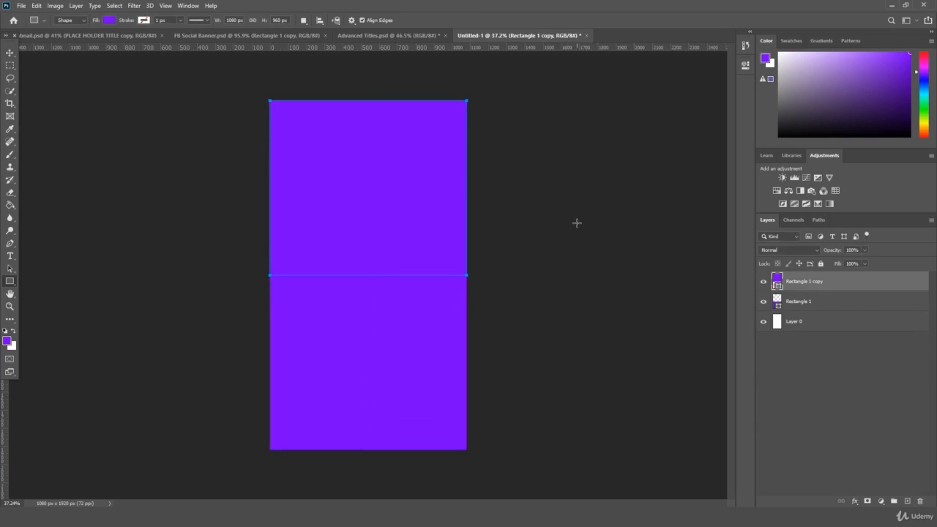
- Raise the upper rectangle, Rectangle 1 copy, to open a white band mid-canvas
{"action": "left_click", "coordinate": [10, 52]}
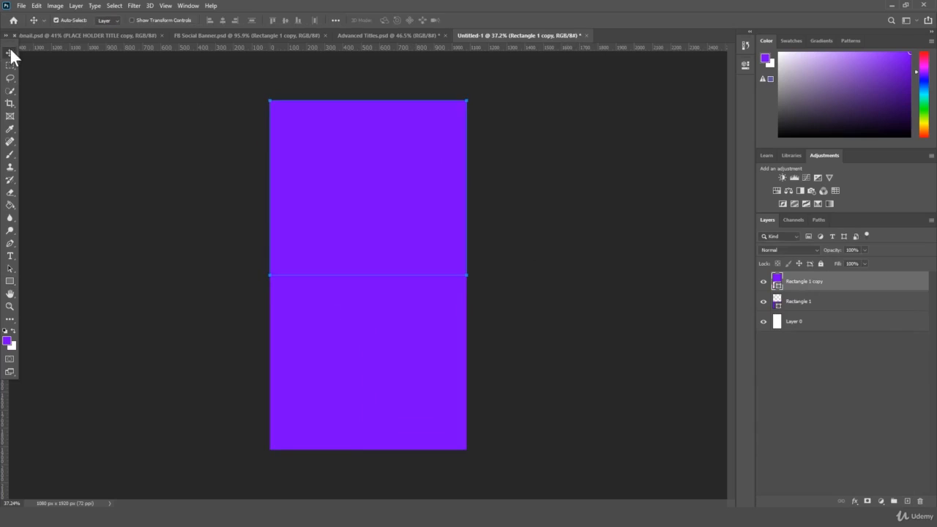
{"action": "left_click", "coordinate": [892, 349]}
{"action": "left_click", "coordinate": [823, 300]}
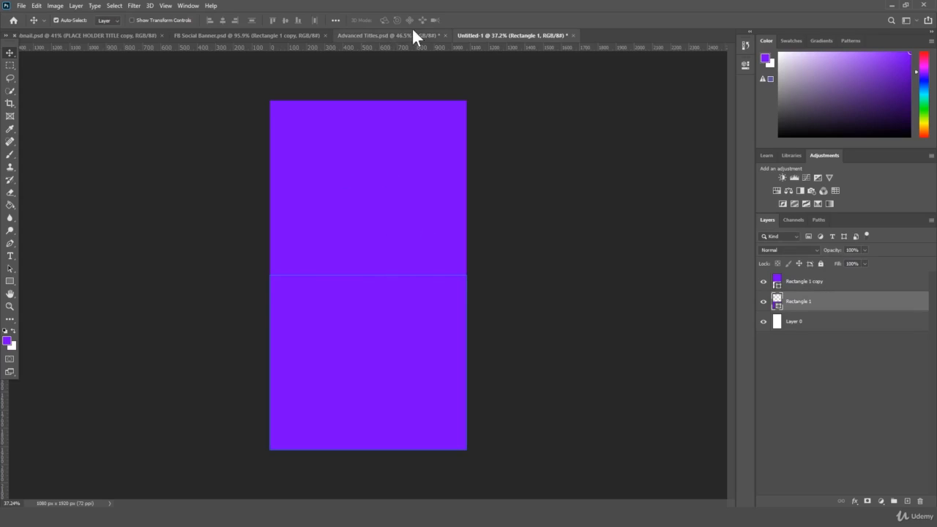
{"action": "left_click", "coordinate": [822, 286]}
{"action": "key", "text": "ctrl+t"}
{"action": "key", "text": "Return"}
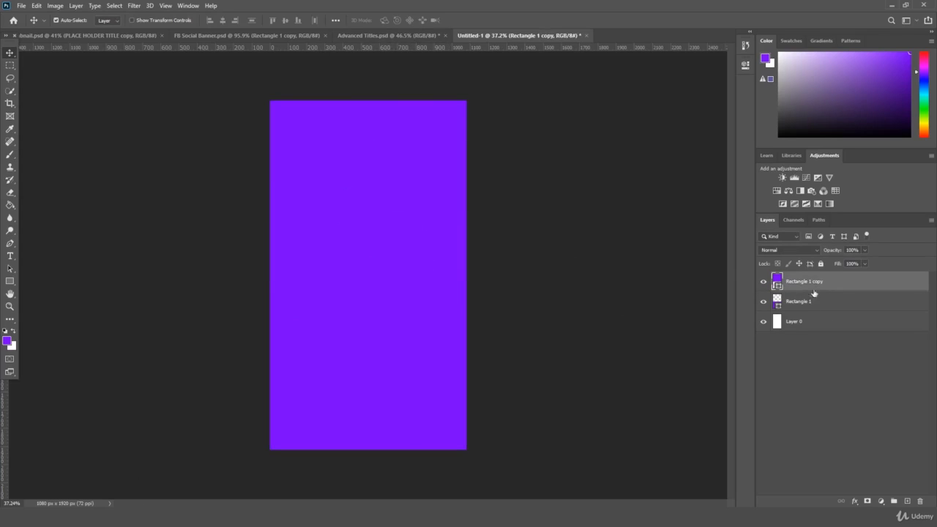
{"action": "key", "text": "ctrl+t"}
{"action": "left_click_drag", "start_coordinate": [377, 206], "coordinate": [401, 155]}
{"action": "key", "text": "Return"}
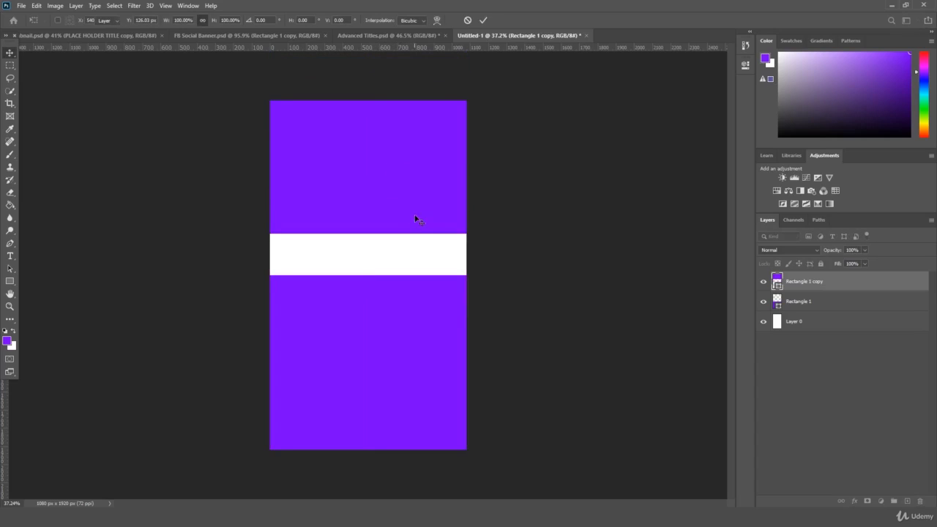
- Place the Phone Lens0 photo into the middle band and zoom in
{"action": "left_click", "coordinate": [87, 468]}
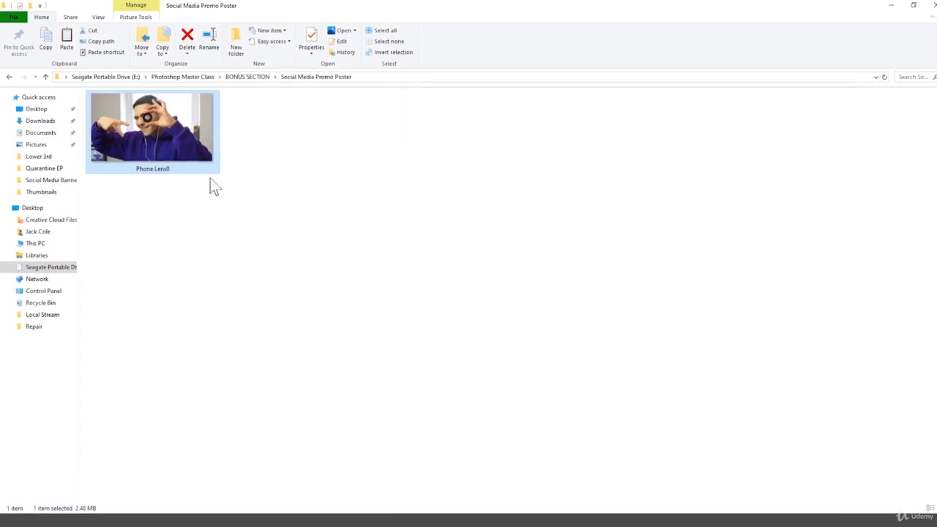
{"action": "left_click_drag", "start_coordinate": [210, 178], "coordinate": [363, 350]}
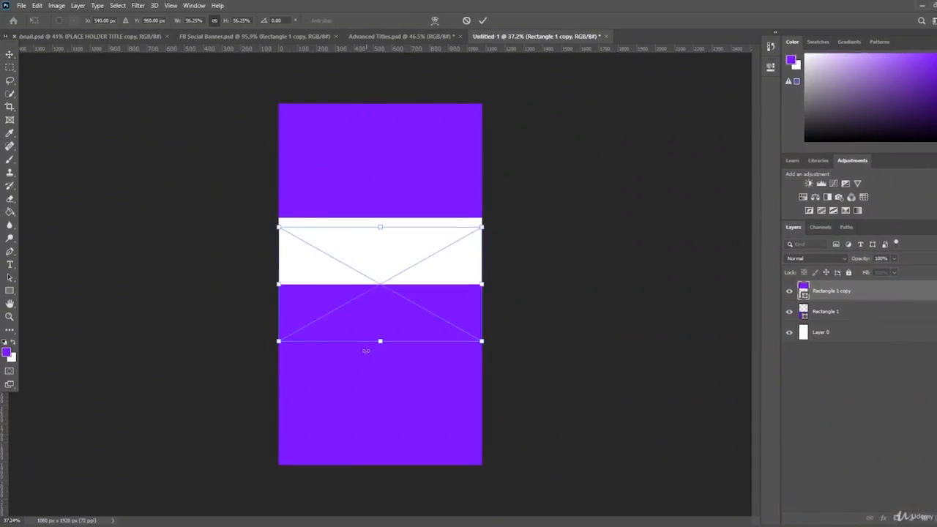
{"action": "left_click_drag", "start_coordinate": [416, 306], "coordinate": [423, 258]}
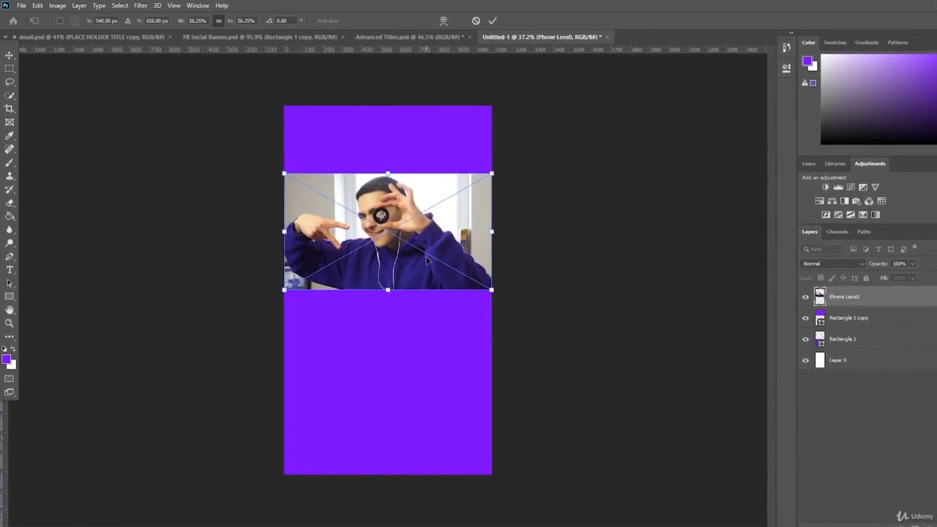
{"action": "key", "text": "Return"}
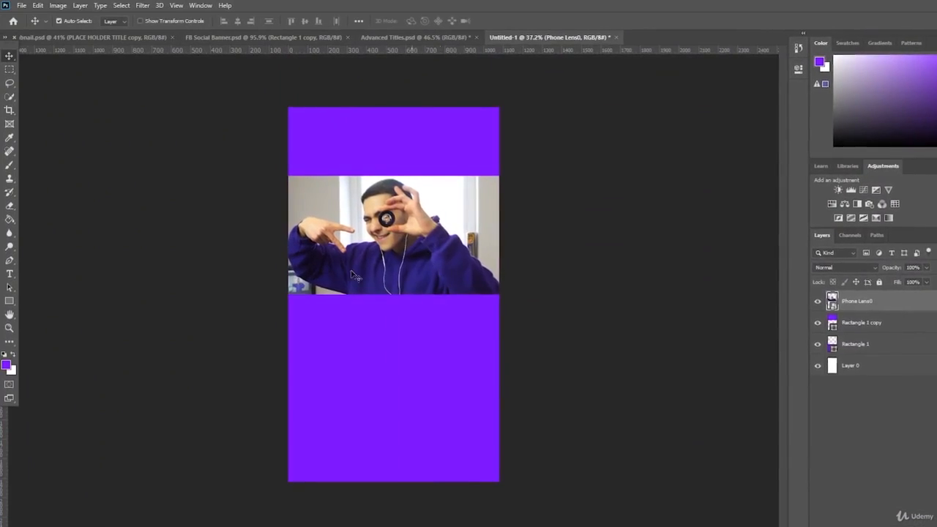
{"action": "left_click", "coordinate": [9, 328]}
{"action": "mouse_move", "coordinate": [273, 262]}
{"action": "left_mouse_down"}
{"action": "mouse_move", "coordinate": [282, 260]}
{"action": "mouse_move", "coordinate": [275, 266]}
{"action": "left_mouse_up"}
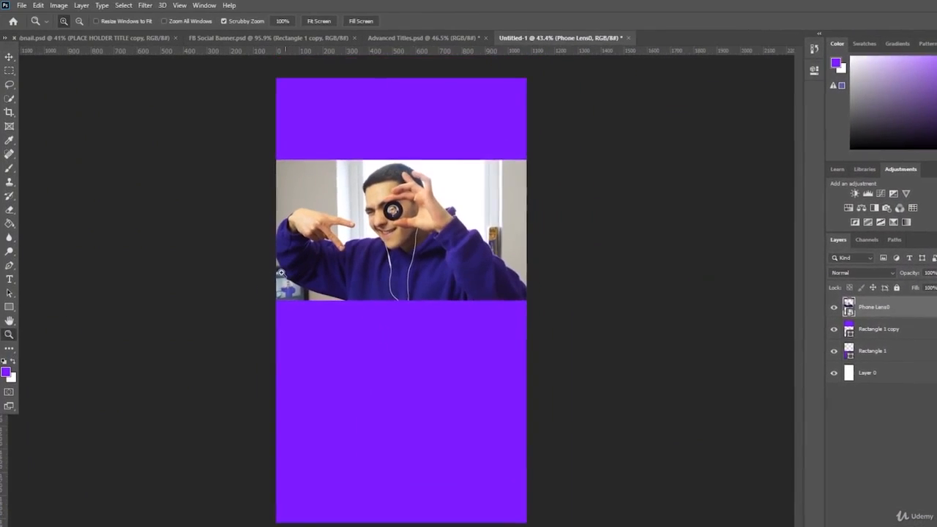
- Select the man with Quick Selection, subtracting the background corner and refining edges
{"action": "left_click", "coordinate": [15, 96]}
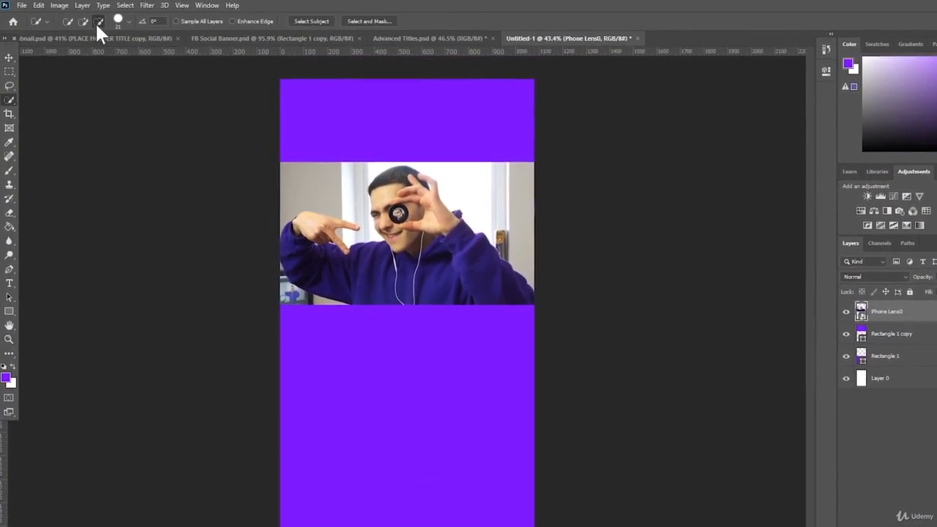
{"action": "right_click", "coordinate": [10, 98]}
{"action": "left_click", "coordinate": [64, 113]}
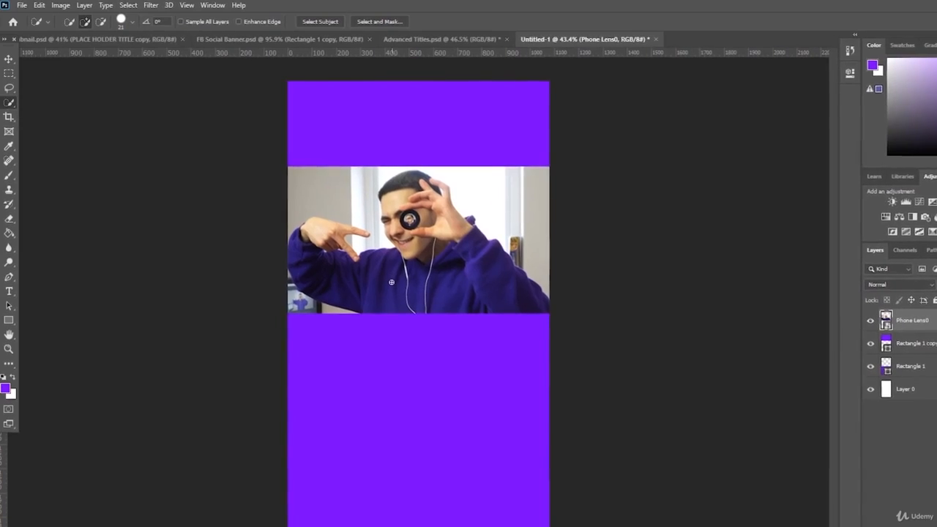
{"action": "left_click", "coordinate": [314, 264]}
{"action": "mouse_move", "coordinate": [319, 270]}
{"action": "left_mouse_down"}
{"action": "mouse_move", "coordinate": [329, 237]}
{"action": "mouse_move", "coordinate": [378, 302]}
{"action": "mouse_move", "coordinate": [435, 288]}
{"action": "mouse_move", "coordinate": [448, 261]}
{"action": "mouse_move", "coordinate": [412, 212]}
{"action": "mouse_move", "coordinate": [413, 194]}
{"action": "mouse_move", "coordinate": [482, 234]}
{"action": "left_mouse_up"}
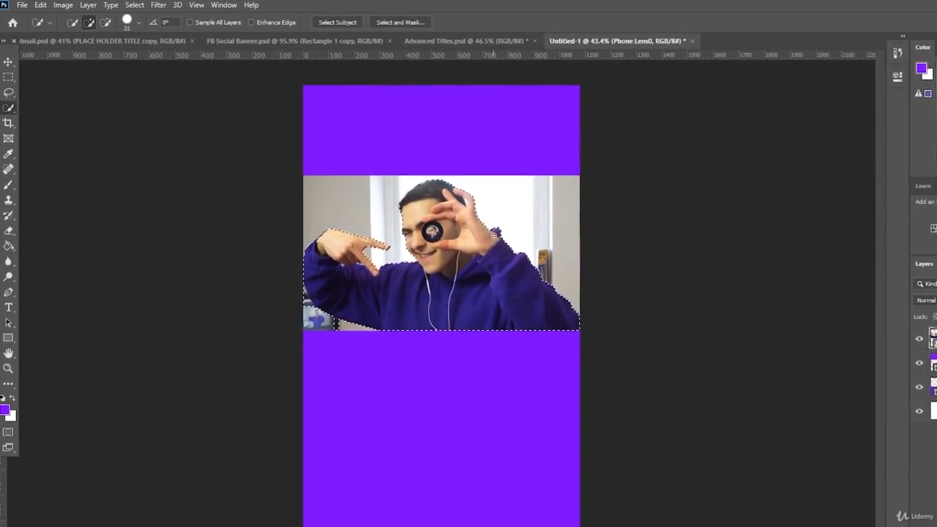
{"action": "left_click", "coordinate": [106, 23]}
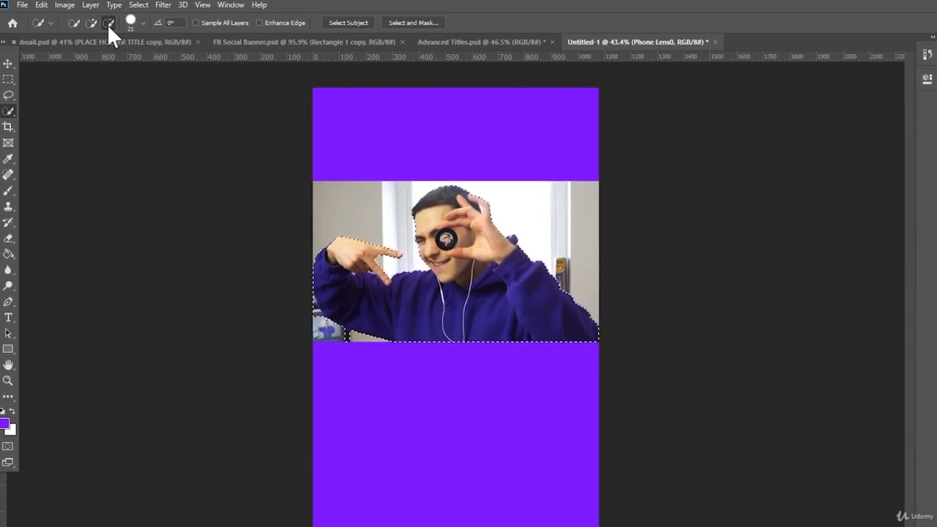
{"action": "left_click_drag", "start_coordinate": [352, 338], "coordinate": [344, 337]}
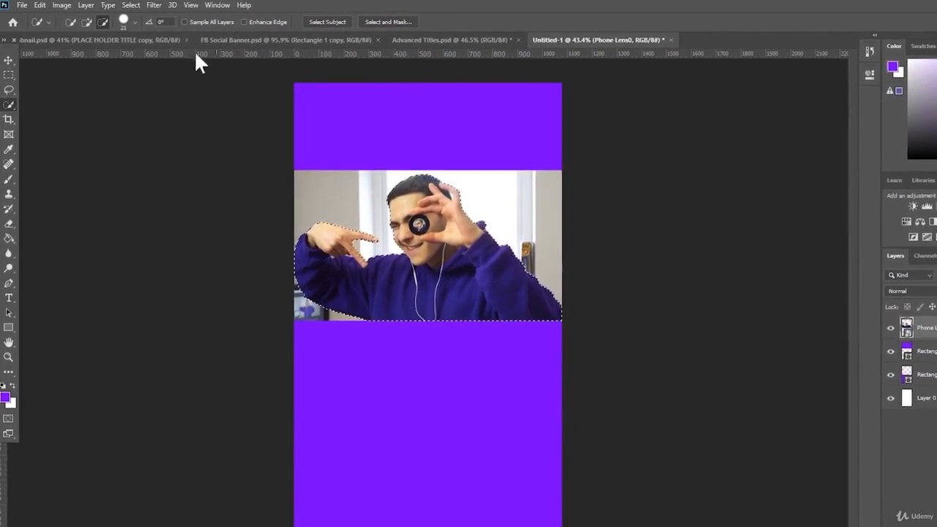
{"action": "left_click", "coordinate": [87, 22]}
{"action": "left_click_drag", "start_coordinate": [295, 221], "coordinate": [315, 231]}
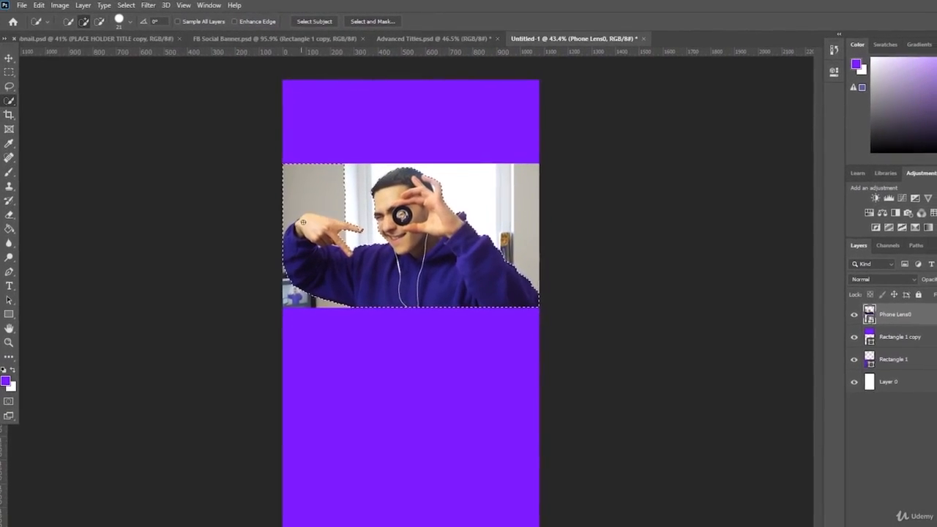
{"action": "key", "text": "ctrl+z"}
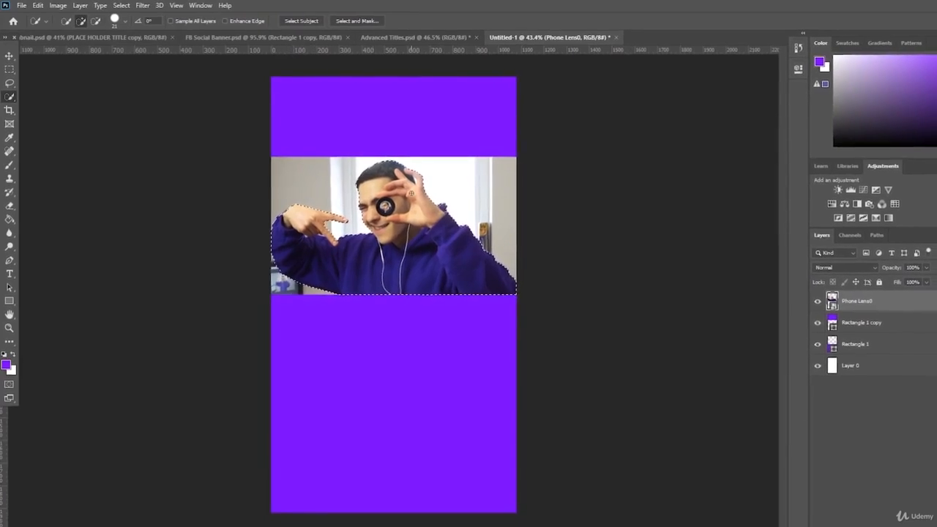
- Copy the man onto Layer 1 and delete the original Phone Lens0 layer
{"action": "key", "text": "ctrl+j"}
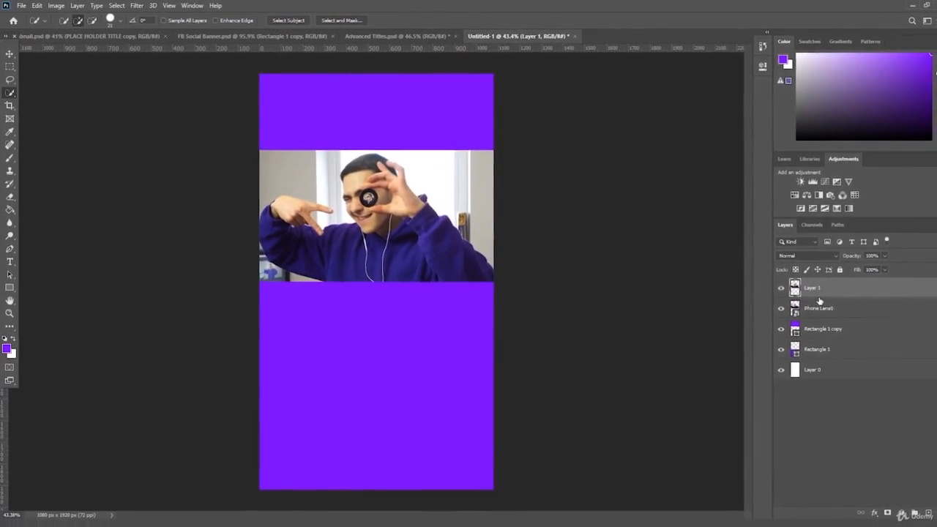
{"action": "left_click", "coordinate": [820, 310]}
{"action": "left_click", "coordinate": [781, 309]}
{"action": "left_click", "coordinate": [834, 290]}
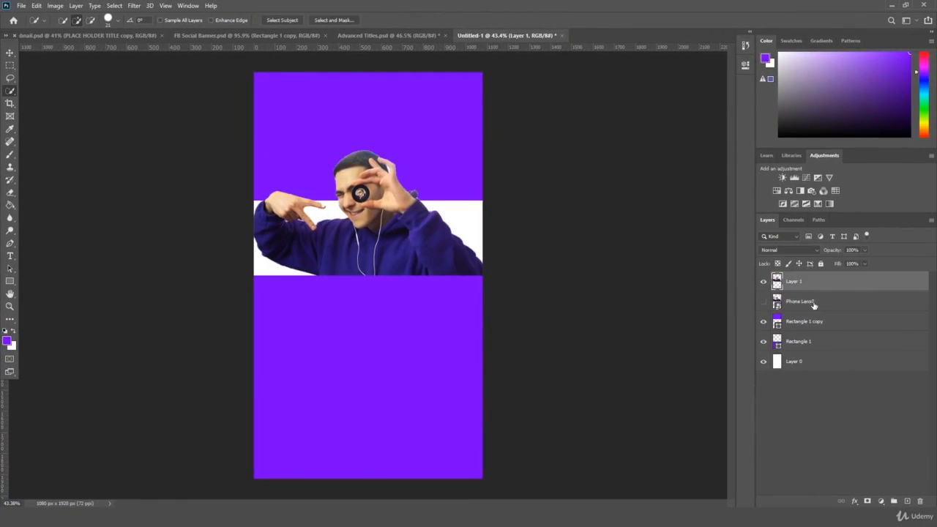
{"action": "left_click", "coordinate": [814, 303]}
{"action": "key", "text": "Delete"}
{"action": "left_click", "coordinate": [817, 286]}
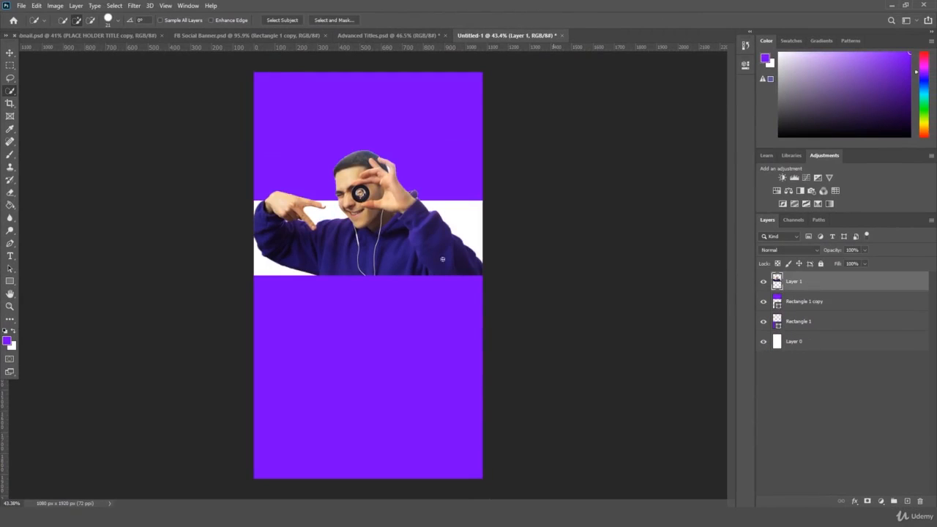
{"action": "left_click", "coordinate": [10, 305]}
{"action": "mouse_move", "coordinate": [113, 268]}
{"action": "left_mouse_down"}
{"action": "mouse_move", "coordinate": [92, 283]}
{"action": "mouse_move", "coordinate": [102, 281]}
{"action": "left_mouse_up"}
{"action": "left_click_drag", "start_coordinate": [396, 194], "coordinate": [409, 187]}
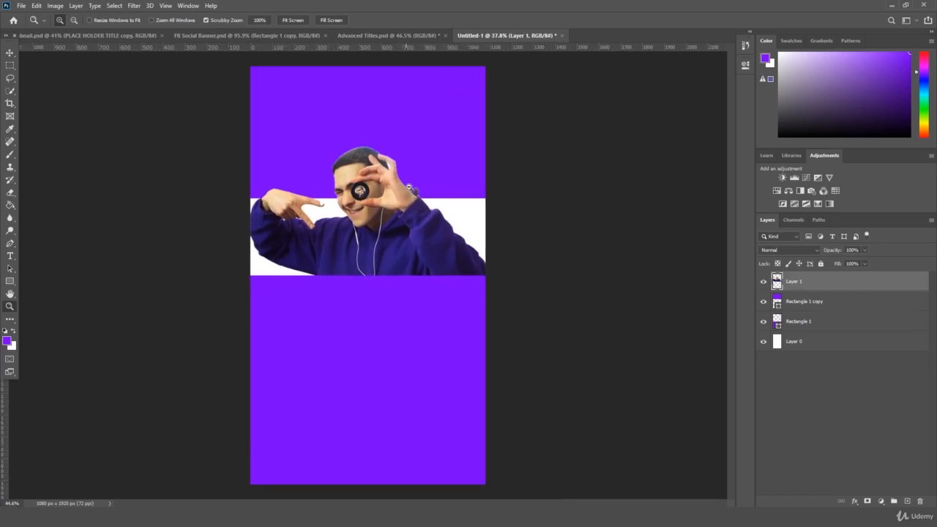
{"action": "left_click", "coordinate": [812, 301]}
{"action": "key", "text": "ctrl+t"}
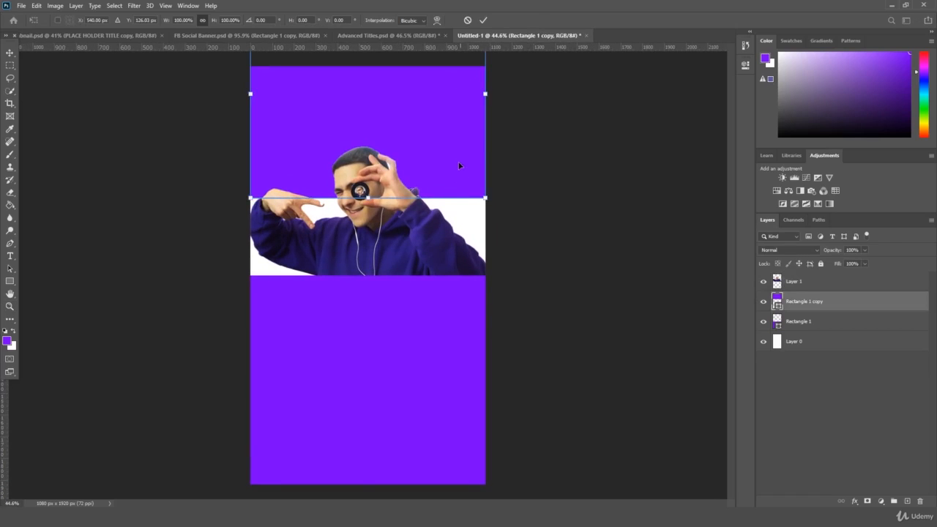
{"action": "left_click_drag", "start_coordinate": [460, 163], "coordinate": [455, 191]}
{"action": "key", "text": "ctrl+z"}
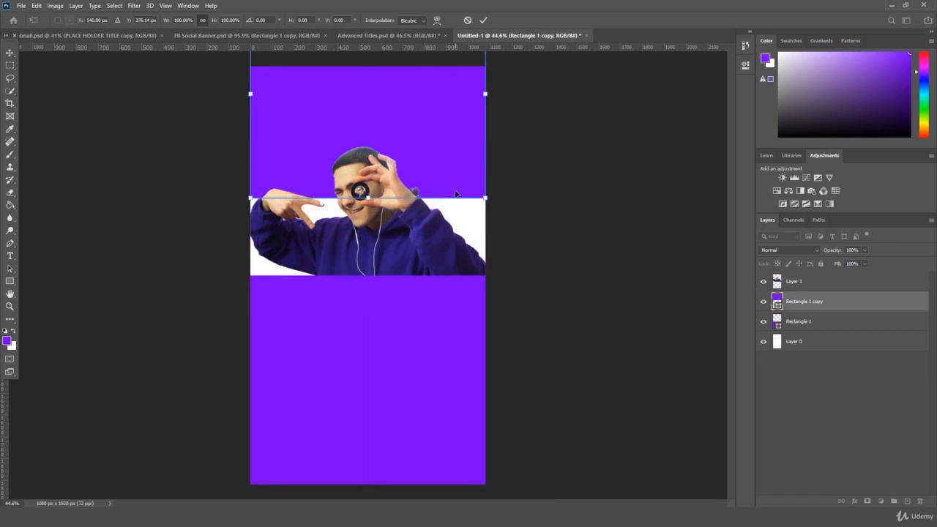
{"action": "mouse_move", "coordinate": [451, 156]}
{"action": "left_mouse_down"}
{"action": "mouse_move", "coordinate": [452, 144]}
{"action": "mouse_move", "coordinate": [449, 154]}
{"action": "left_mouse_up"}
{"action": "key", "text": "Return"}
{"action": "key", "text": "z"}
{"action": "left_click_drag", "start_coordinate": [380, 204], "coordinate": [390, 208]}
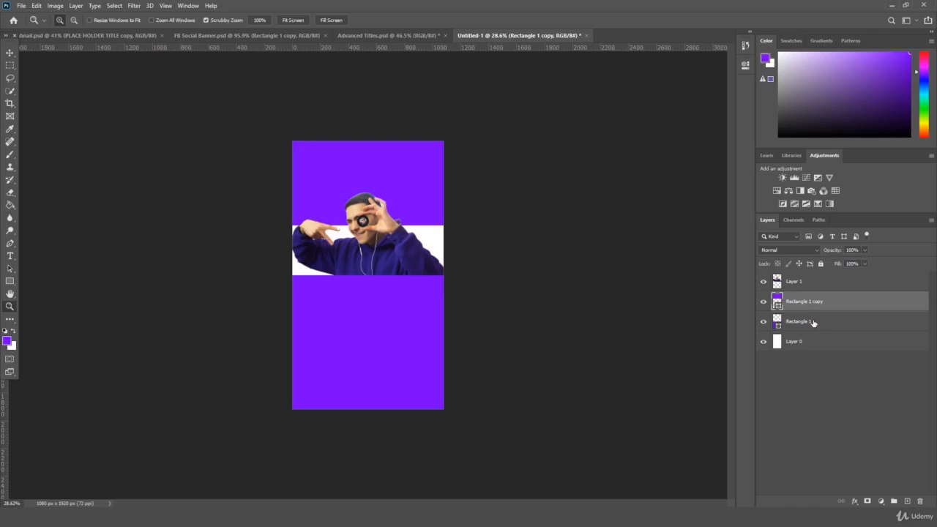
{"action": "left_click", "coordinate": [833, 284]}
{"action": "left_click_drag", "start_coordinate": [583, 279], "coordinate": [613, 270]}
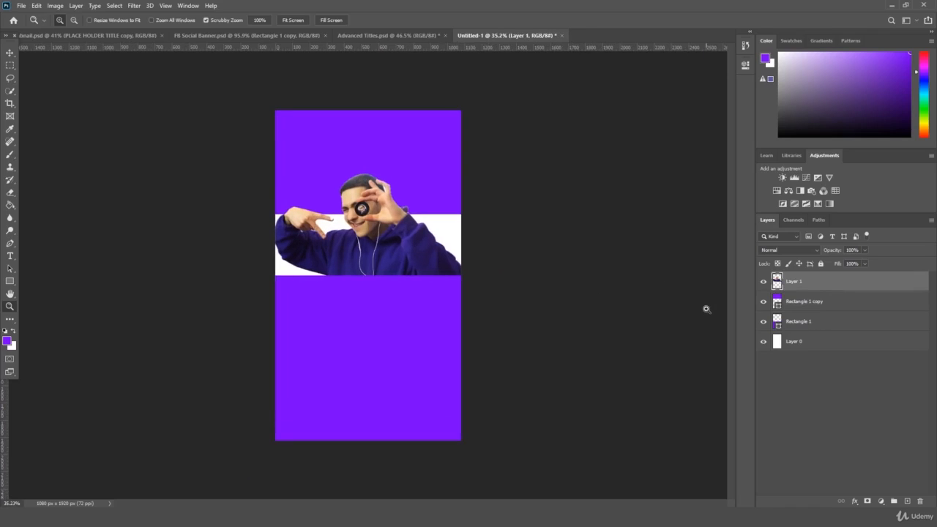
{"action": "left_click_drag", "start_coordinate": [700, 319], "coordinate": [680, 316]}
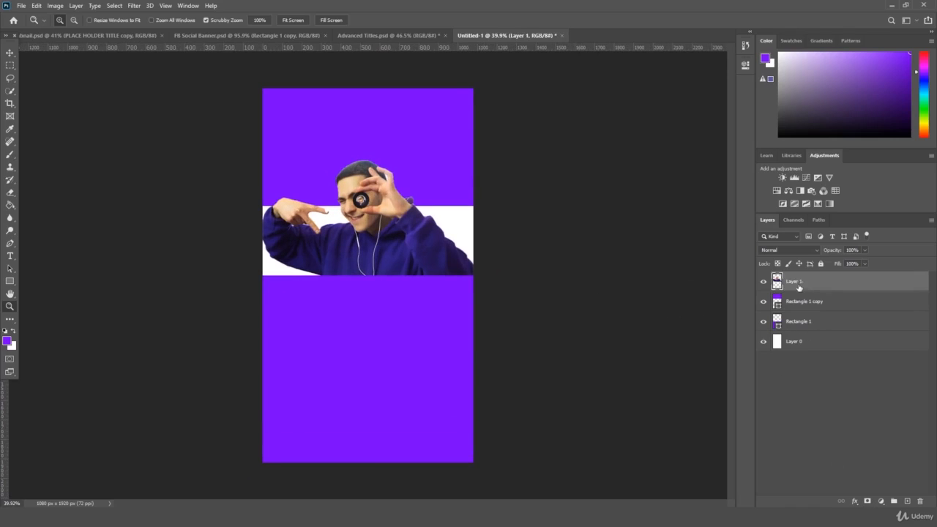
{"action": "left_click", "coordinate": [763, 282]}
- Add a 70 px Drop Shadow effect to the man's Layer 1
{"action": "left_click", "coordinate": [854, 502]}
{"action": "left_click", "coordinate": [862, 496]}
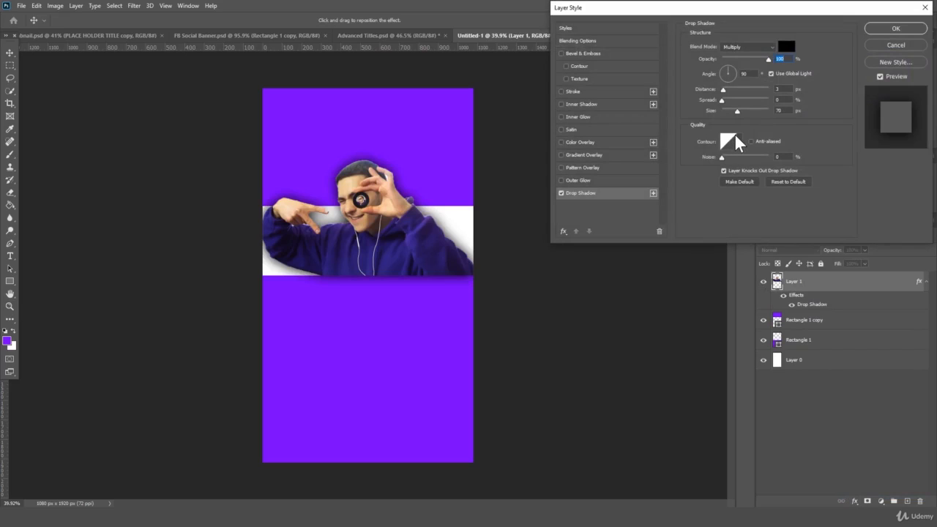
{"action": "key", "text": "Return"}
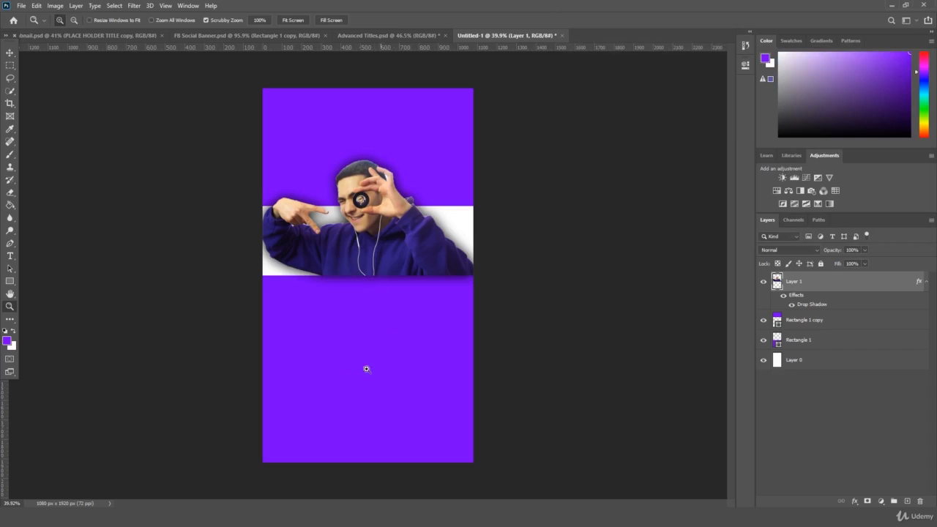
- Restack the layers: the man below Rectangle 1, the copied rectangle just above Layer 0
{"action": "left_click", "coordinate": [802, 341]}
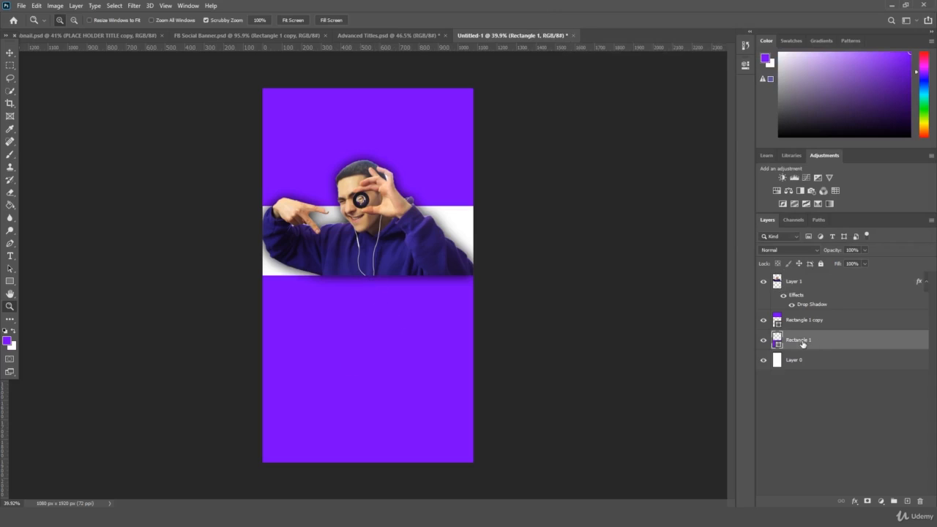
{"action": "left_click", "coordinate": [813, 288]}
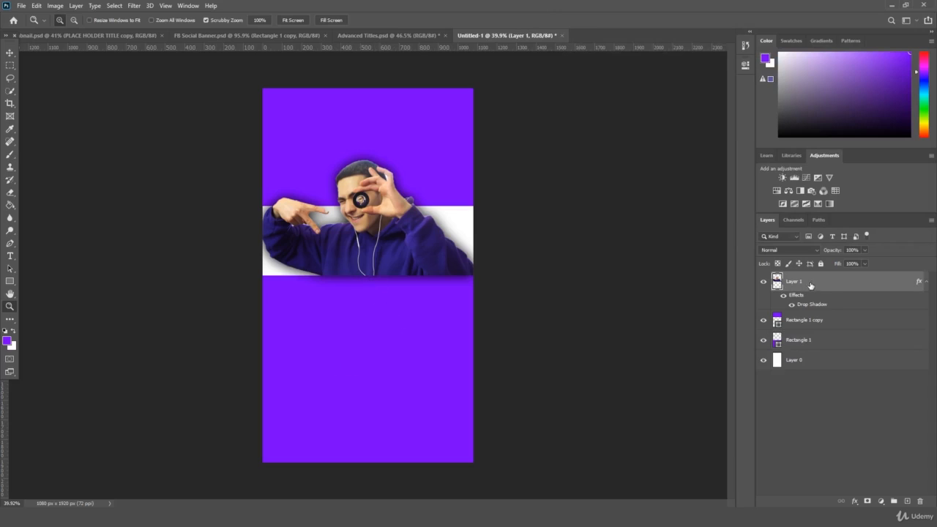
{"action": "left_click_drag", "start_coordinate": [810, 284], "coordinate": [816, 350]}
{"action": "left_click_drag", "start_coordinate": [815, 282], "coordinate": [825, 337]}
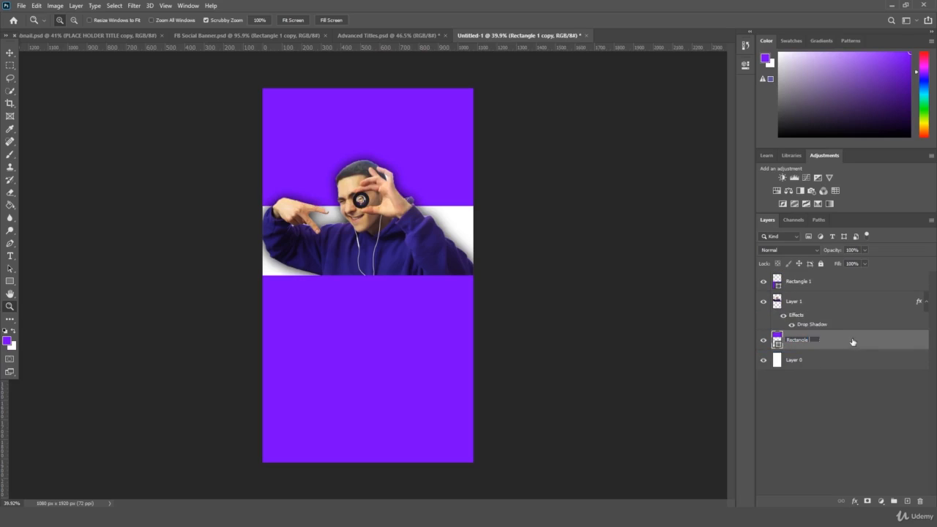
- Give the man's layer a name and rename the copied rectangle to Rectangle 2
{"action": "left_click", "coordinate": [809, 389]}
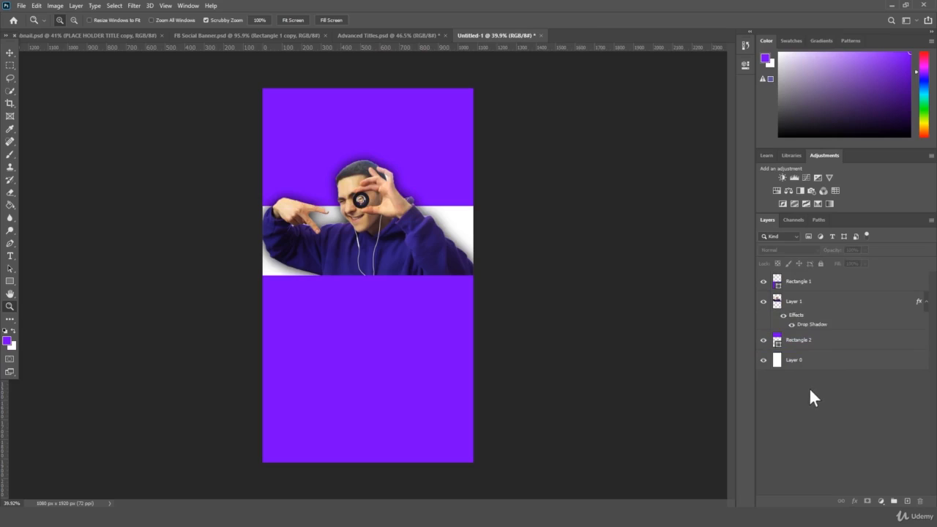
{"action": "left_click", "coordinate": [805, 304]}
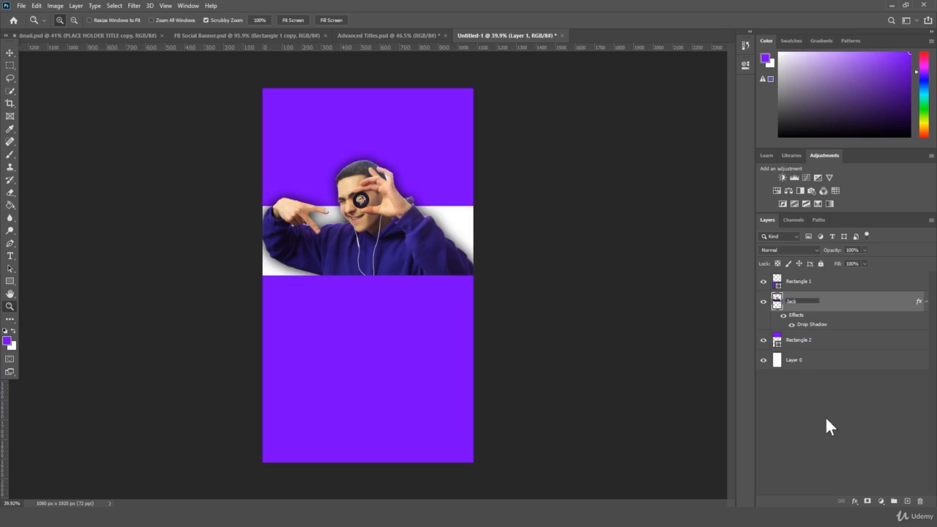
{"action": "left_click", "coordinate": [825, 416]}
{"action": "left_click", "coordinate": [820, 286]}
{"action": "left_click", "coordinate": [822, 344]}
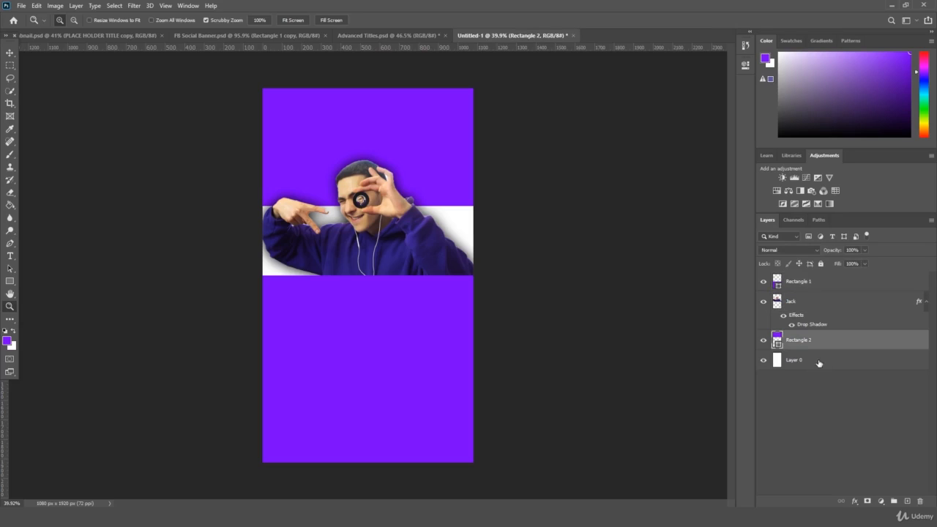
{"action": "mouse_move", "coordinate": [347, 212]}
{"action": "left_mouse_down"}
{"action": "mouse_move", "coordinate": [367, 212]}
{"action": "mouse_move", "coordinate": [349, 211]}
{"action": "mouse_move", "coordinate": [356, 214]}
{"action": "left_mouse_up"}
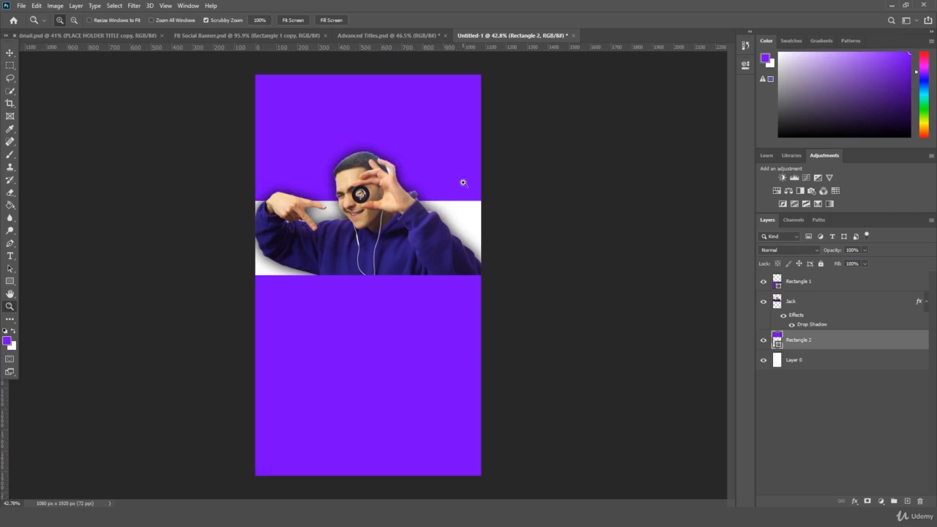
{"action": "mouse_move", "coordinate": [586, 244]}
{"action": "left_mouse_down"}
{"action": "mouse_move", "coordinate": [571, 251]}
{"action": "mouse_move", "coordinate": [581, 245]}
{"action": "left_mouse_up"}
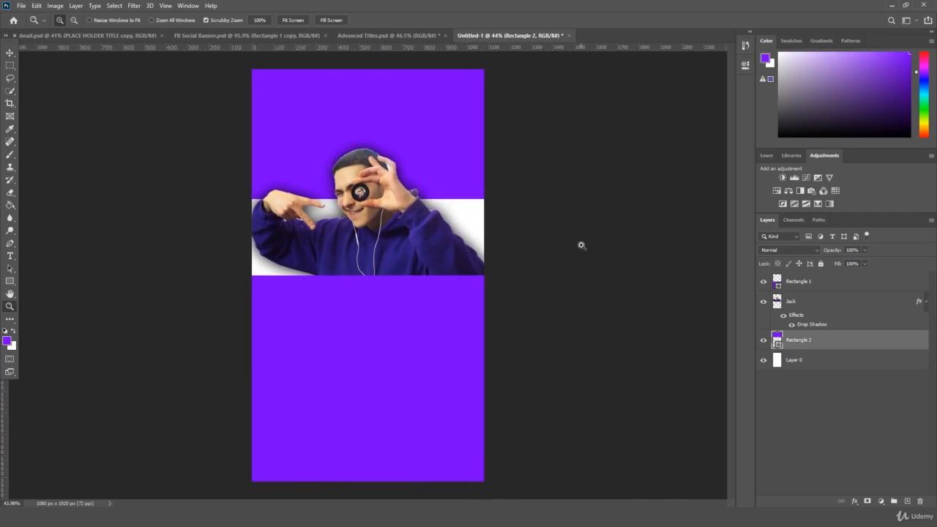
{"action": "mouse_move", "coordinate": [654, 316]}
{"action": "left_mouse_down"}
{"action": "mouse_move", "coordinate": [673, 308]}
{"action": "mouse_move", "coordinate": [650, 315]}
{"action": "left_mouse_up"}
- Add a Pattern Overlay to Rectangle 2 using the orange textured pattern from the Grass set
{"action": "left_click", "coordinate": [854, 501]}
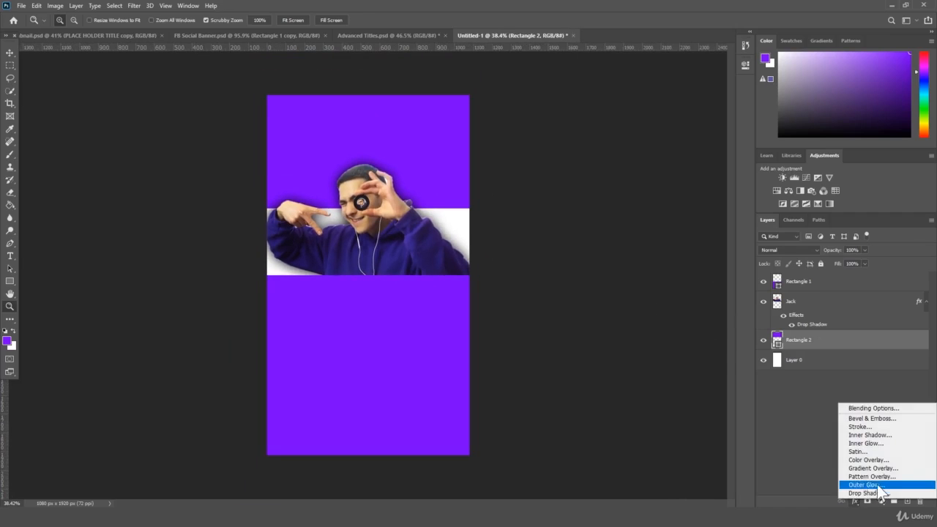
{"action": "left_click", "coordinate": [883, 475]}
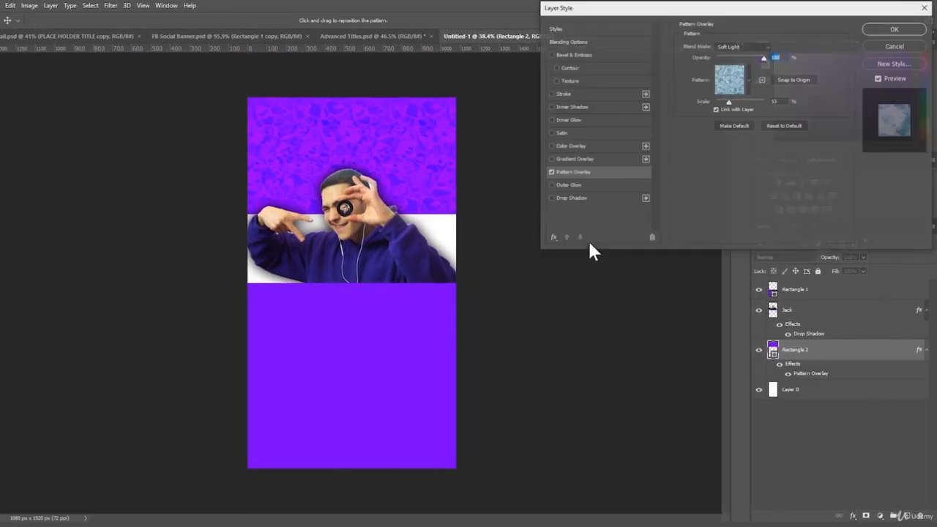
{"action": "left_click", "coordinate": [740, 83]}
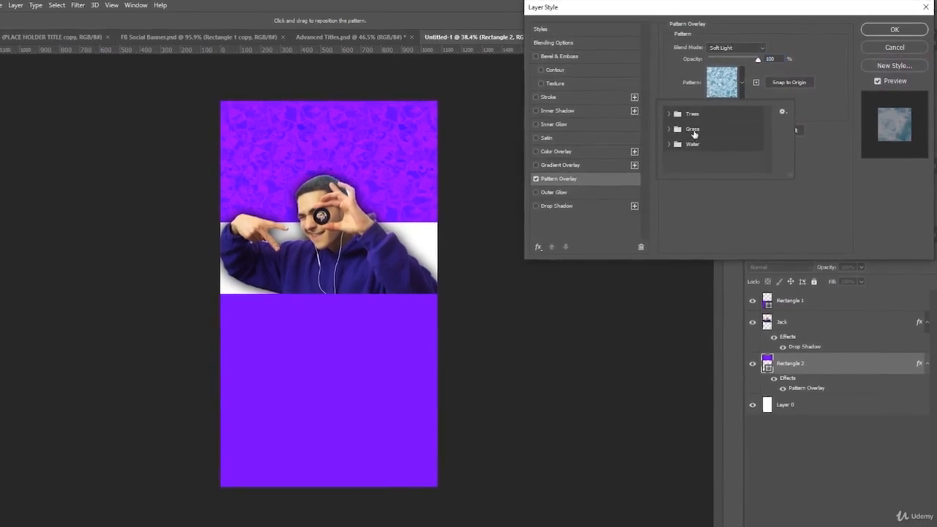
{"action": "left_click", "coordinate": [681, 125]}
{"action": "left_click", "coordinate": [677, 150]}
{"action": "left_click", "coordinate": [694, 150]}
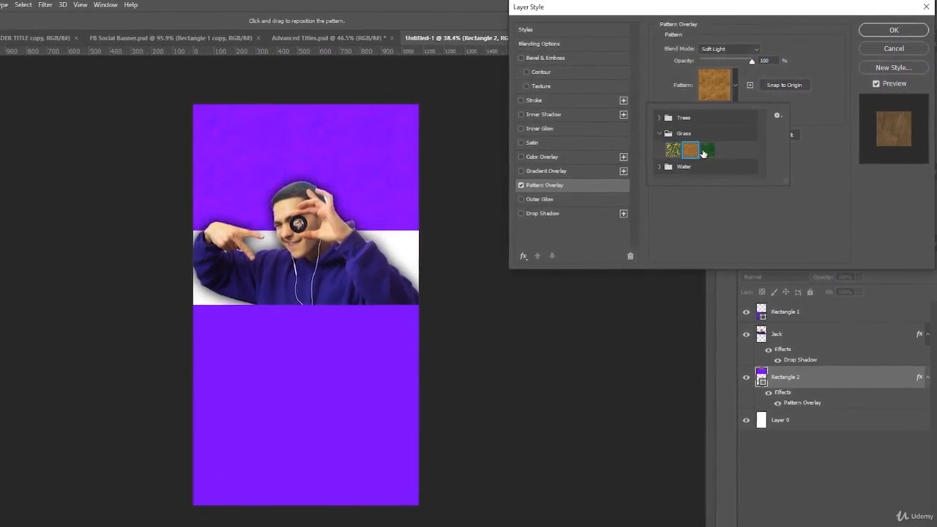
{"action": "left_click", "coordinate": [711, 150]}
{"action": "left_click", "coordinate": [696, 150]}
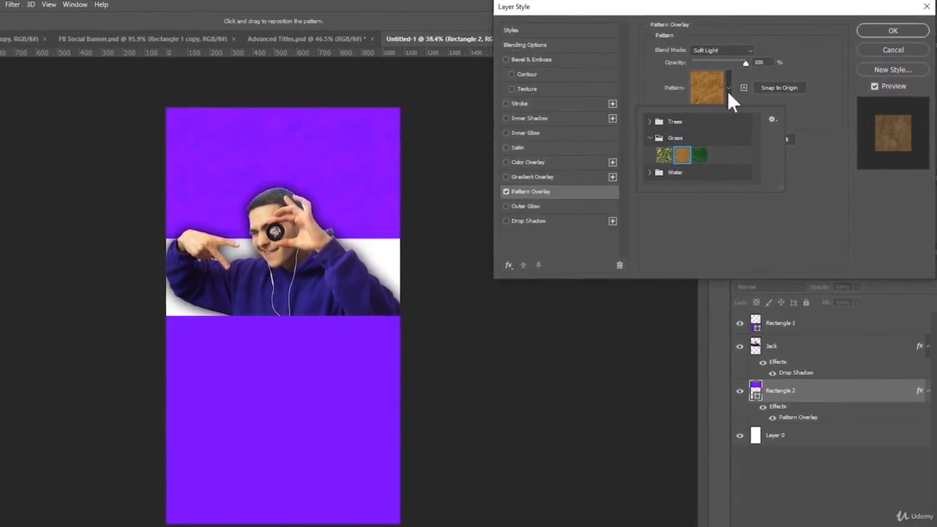
{"action": "left_click", "coordinate": [812, 40]}
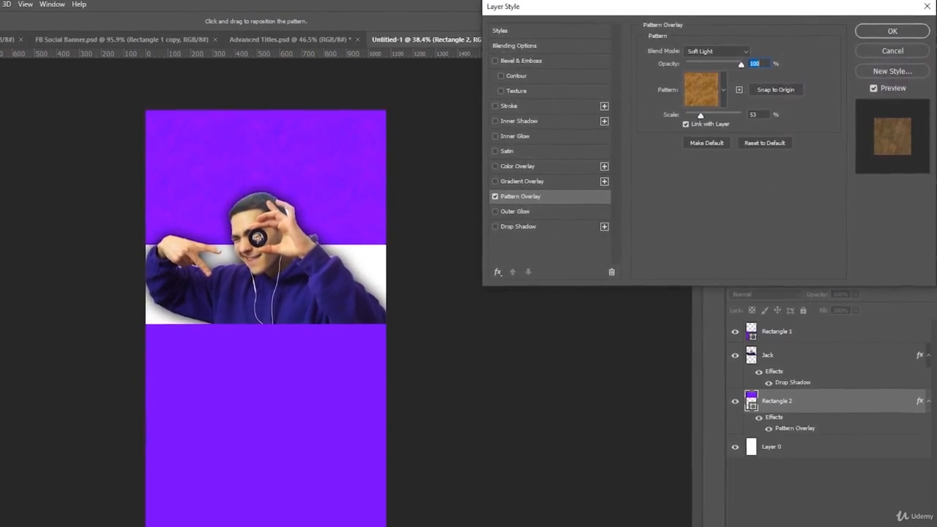
{"action": "left_click", "coordinate": [892, 32]}
- Select Rectangle 1 and bring up its layer effects list
{"action": "left_click", "coordinate": [791, 364]}
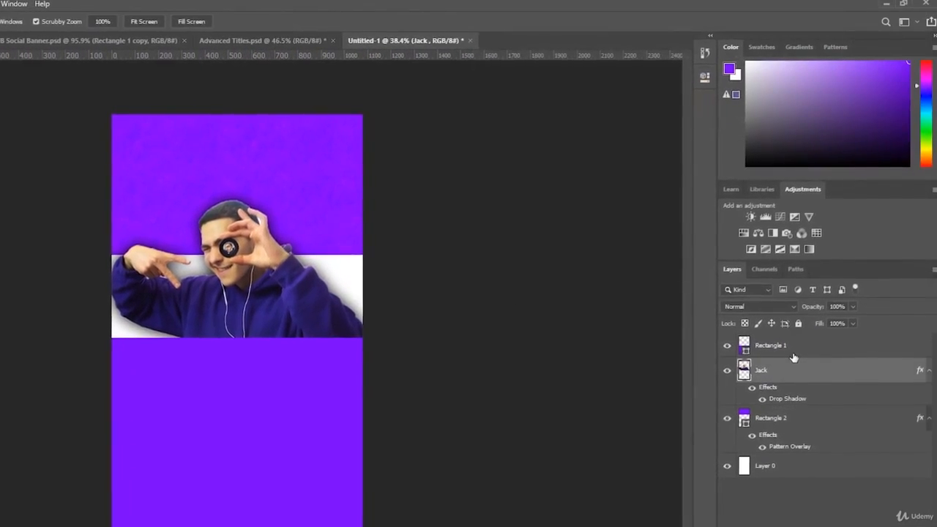
{"action": "left_click", "coordinate": [790, 340]}
{"action": "left_click", "coordinate": [812, 521]}
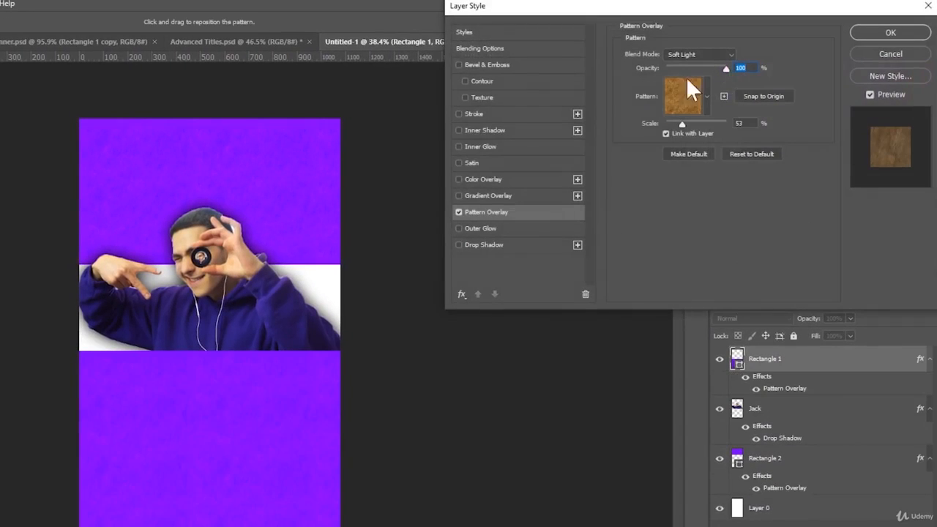
- Add a Soft Light gradient overlay at 50% opacity to Rectangle 1
{"action": "left_click", "coordinate": [494, 195]}
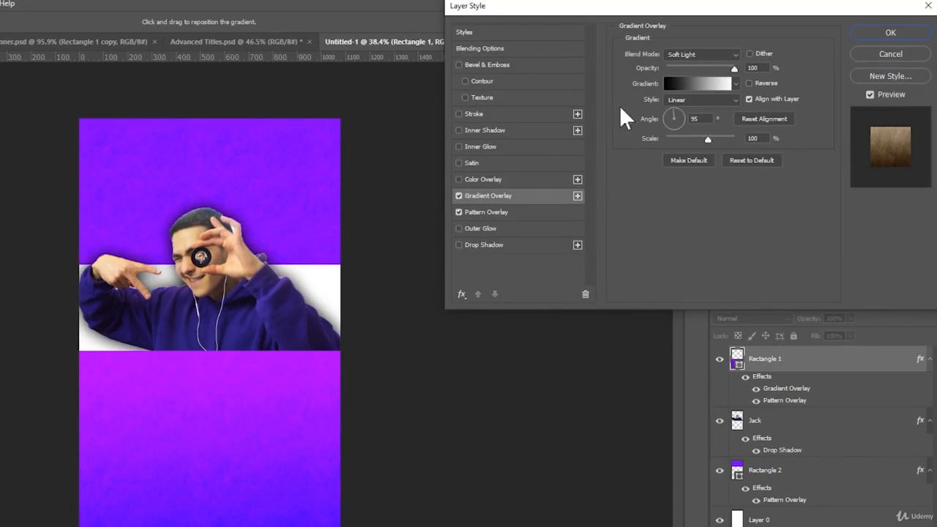
{"action": "left_click_drag", "start_coordinate": [733, 69], "coordinate": [702, 75]}
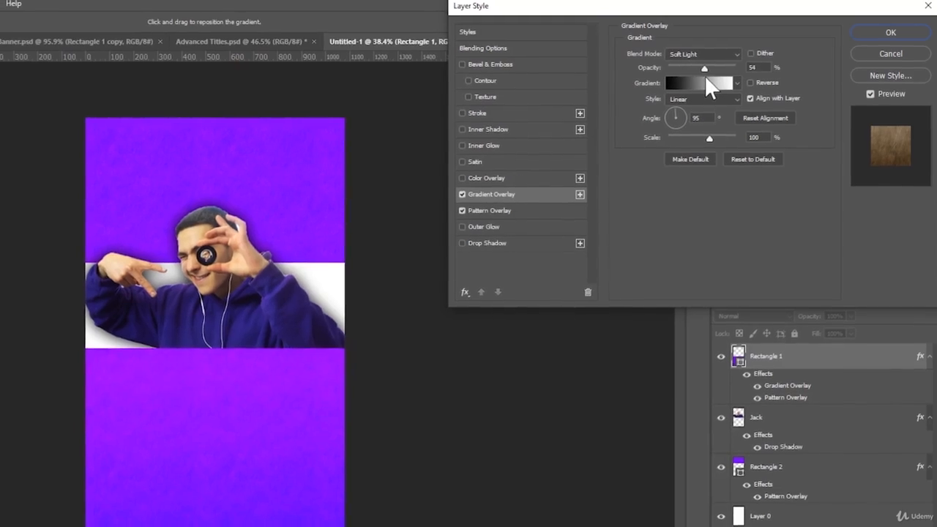
{"action": "double_click", "coordinate": [756, 67]}
{"action": "type", "text": "50"}
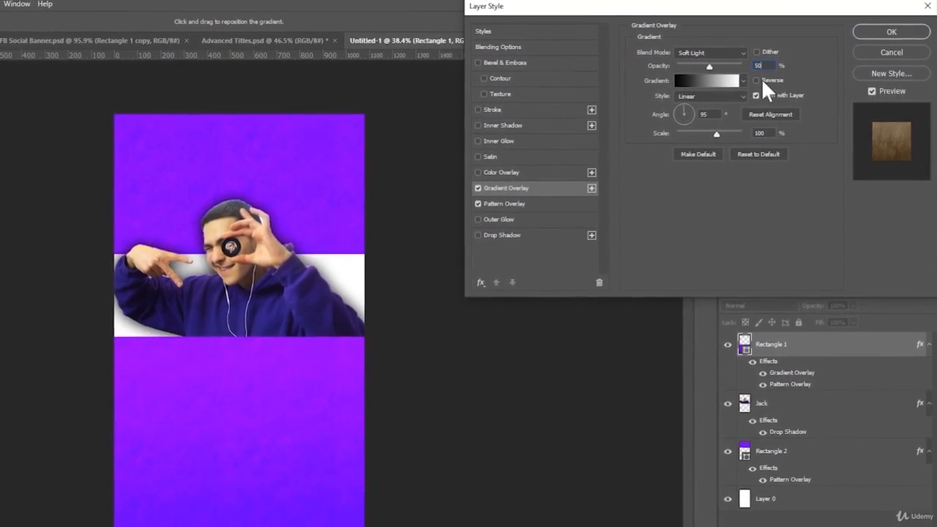
{"action": "left_click", "coordinate": [908, 32]}
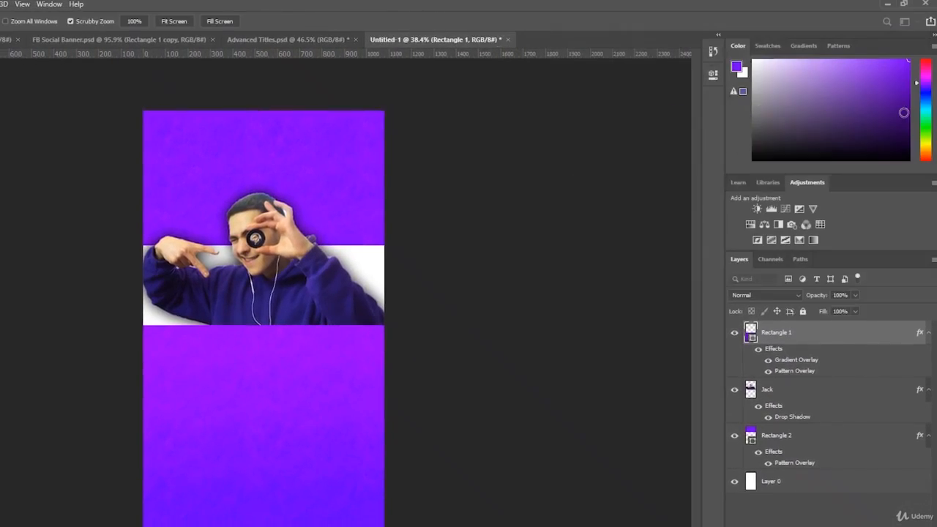
{"action": "left_click", "coordinate": [806, 437]}
- Give Rectangle 2 a 50% Soft Light gradient overlay angled about -95° to shade oppositely
{"action": "left_click", "coordinate": [824, 526]}
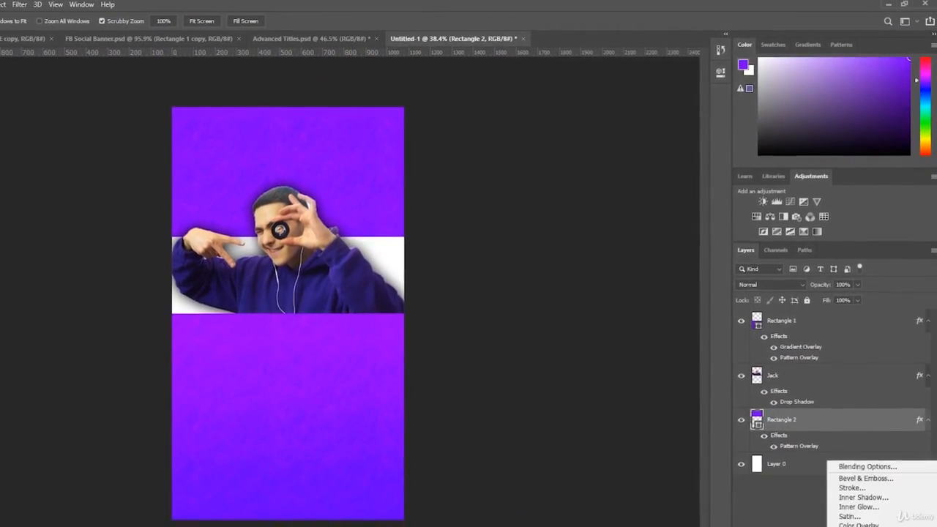
{"action": "left_click", "coordinate": [864, 526]}
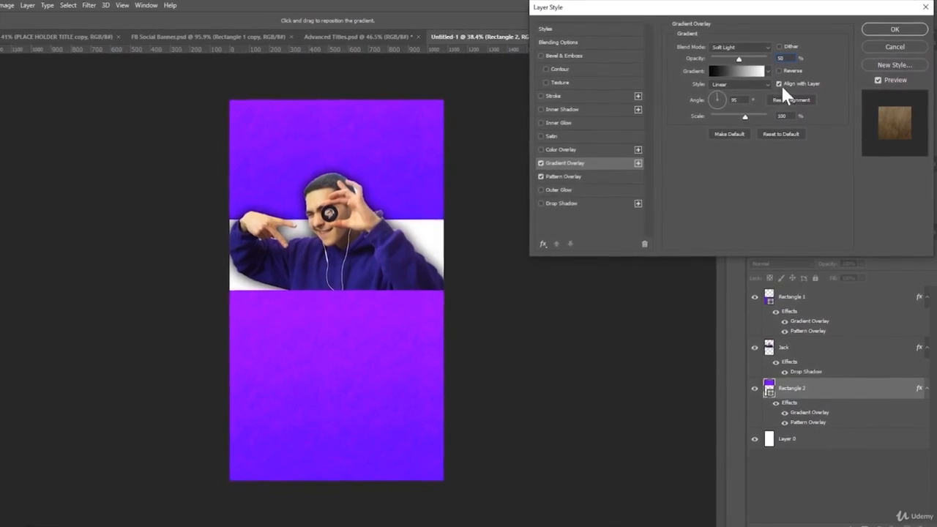
{"action": "left_click", "coordinate": [719, 105]}
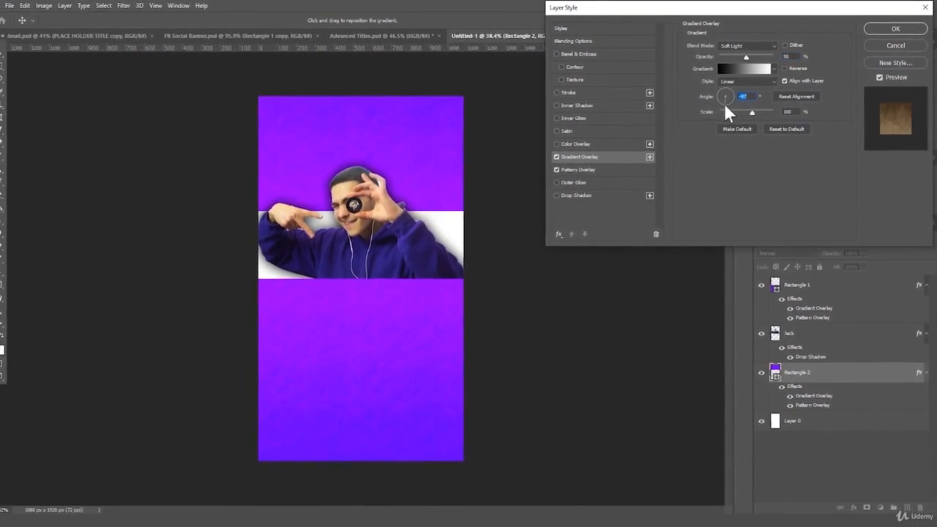
{"action": "left_click_drag", "start_coordinate": [727, 104], "coordinate": [728, 105]}
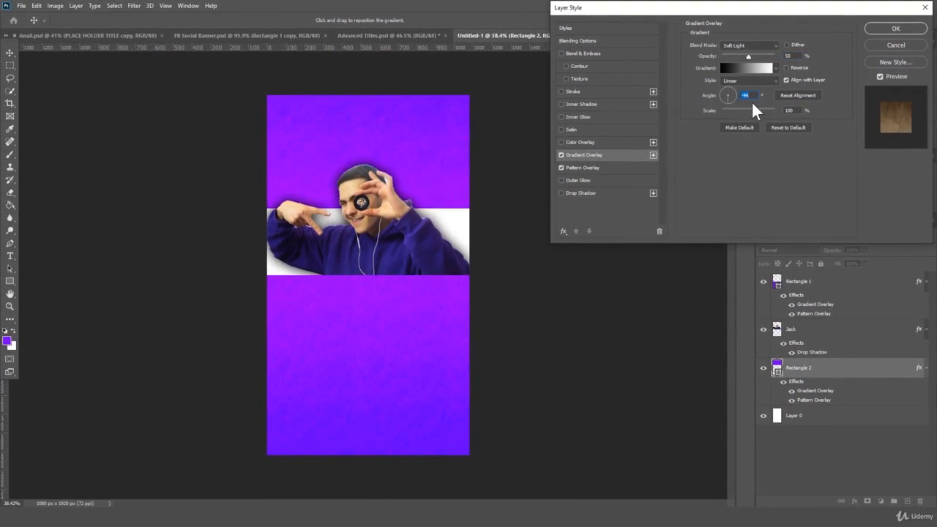
{"action": "type", "text": "90"}
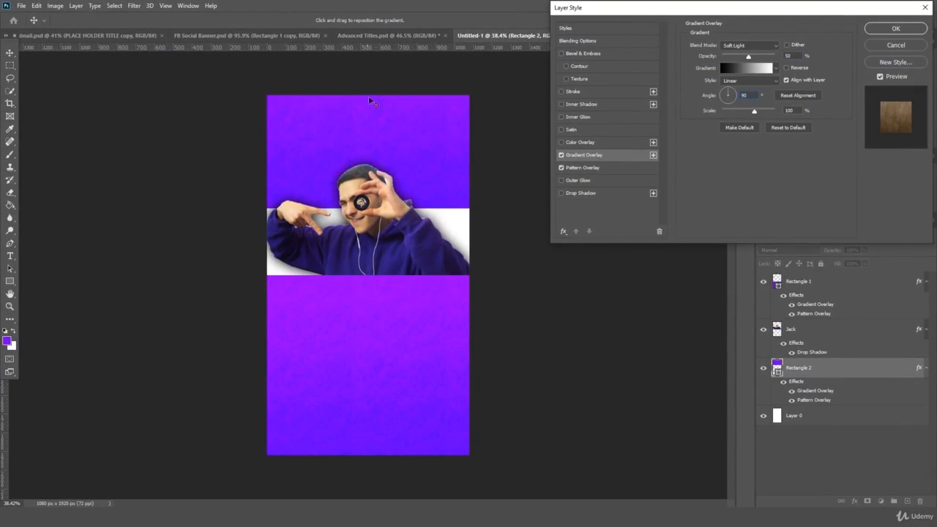
{"action": "left_click", "coordinate": [727, 103]}
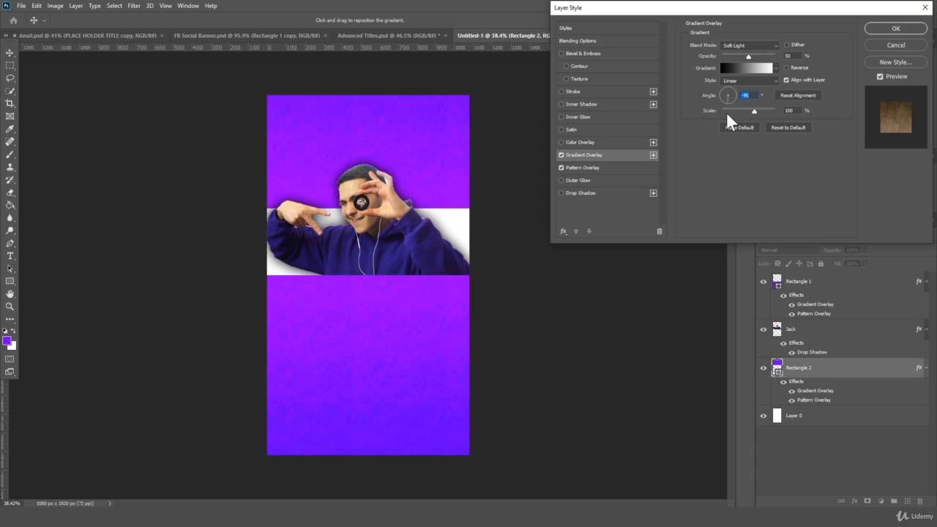
{"action": "key", "text": "Return"}
{"action": "key", "text": "z"}
{"action": "left_click_drag", "start_coordinate": [182, 272], "coordinate": [246, 293]}
- Add a Brightness/Contrast adjustment layer above Rectangle 1 with brightness 0 and contrast 20
{"action": "left_click", "coordinate": [805, 295]}
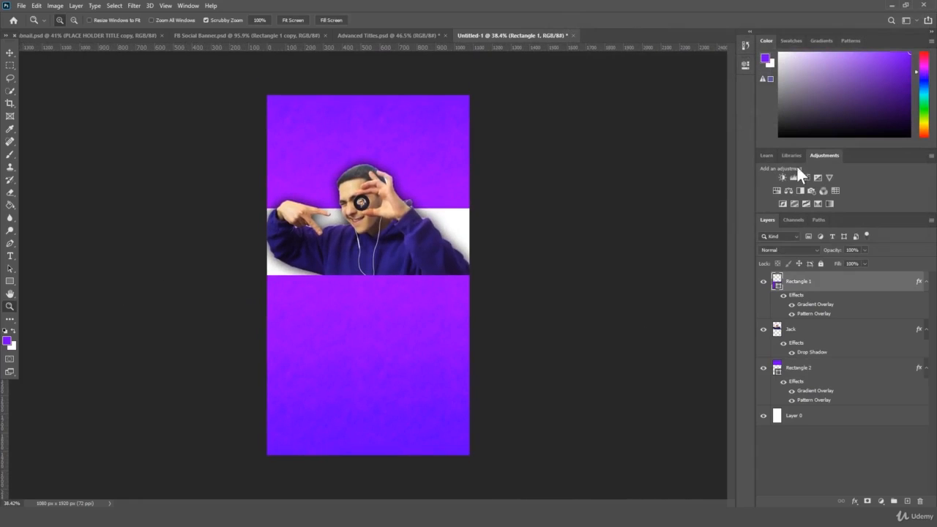
{"action": "left_click", "coordinate": [783, 177]}
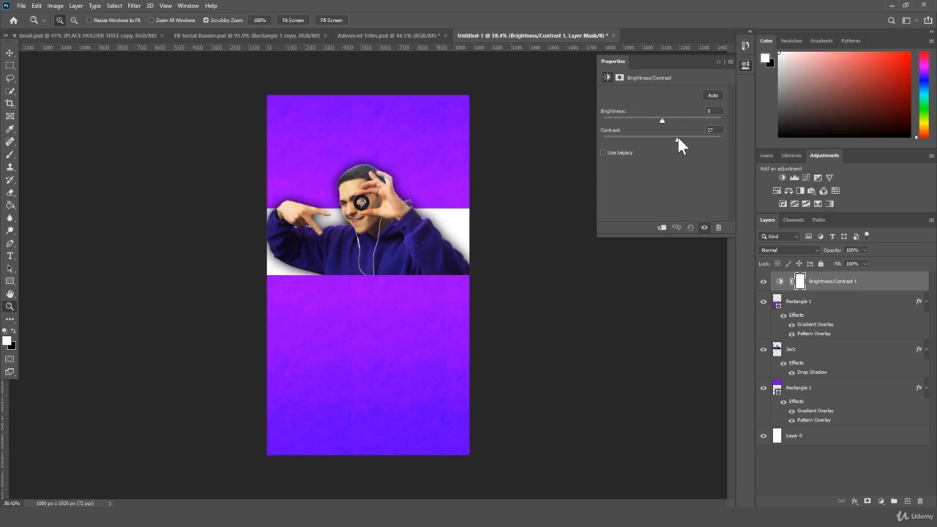
{"action": "left_click_drag", "start_coordinate": [673, 139], "coordinate": [674, 138]}
{"action": "mouse_move", "coordinate": [515, 213]}
{"action": "left_mouse_down"}
{"action": "mouse_move", "coordinate": [504, 220]}
{"action": "mouse_move", "coordinate": [512, 220]}
{"action": "left_mouse_up"}
- Give the upper purple rectangle, Rectangle 2, a Drop Shadow effect
{"action": "left_click", "coordinate": [805, 388]}
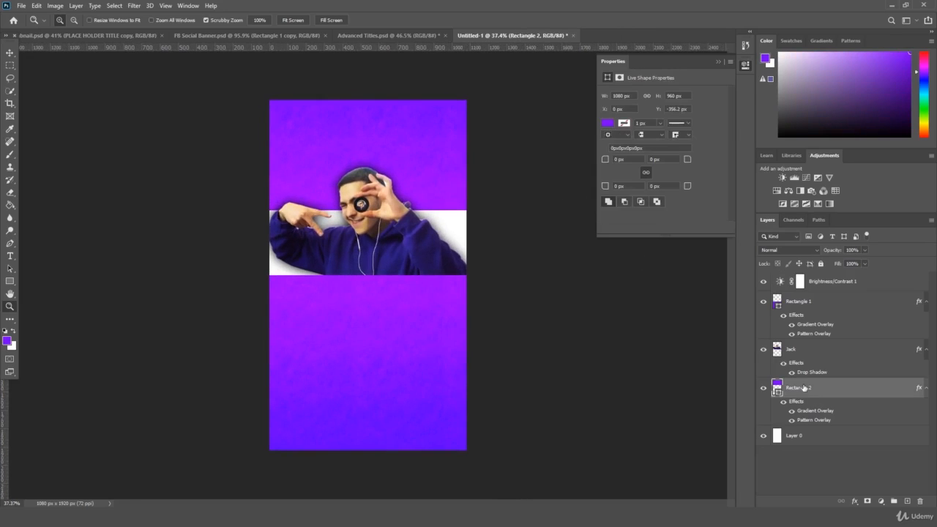
{"action": "left_click", "coordinate": [855, 502]}
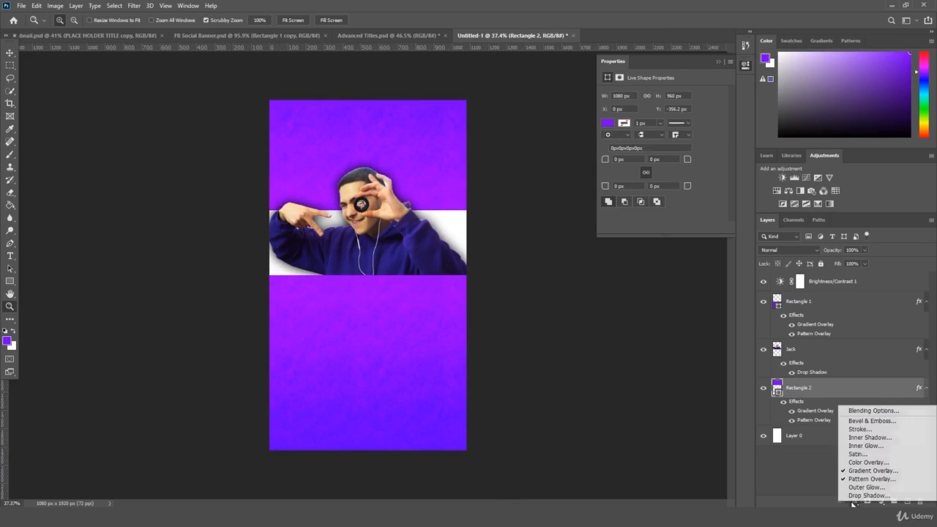
{"action": "left_click", "coordinate": [859, 497]}
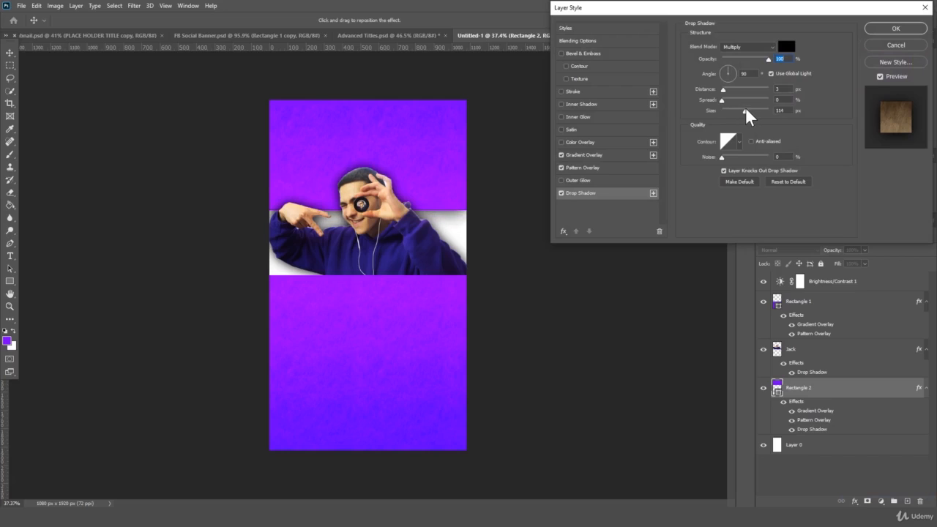
{"action": "key", "text": "Return"}
- Give Rectangle 1 a Drop Shadow with an adjusted size, then zoom the canvas in
{"action": "left_click", "coordinate": [831, 312]}
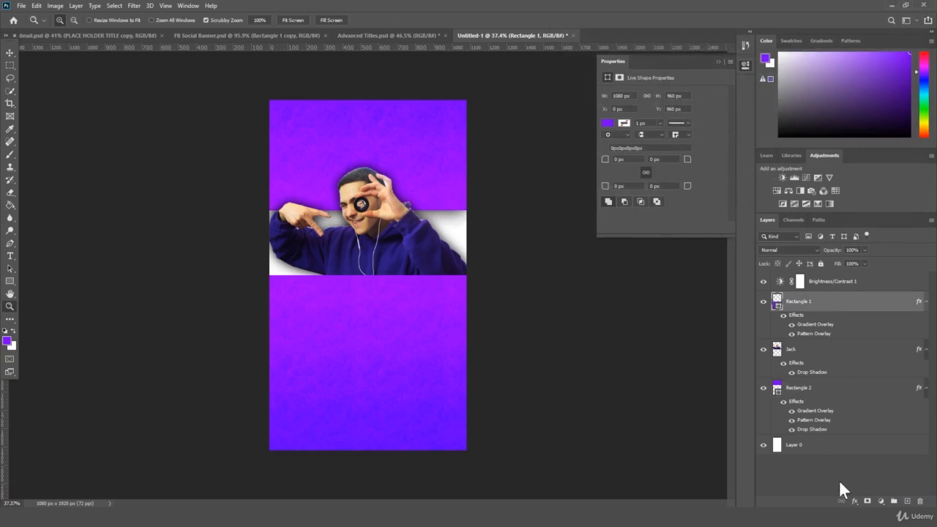
{"action": "left_click", "coordinate": [855, 502]}
{"action": "left_click", "coordinate": [862, 500]}
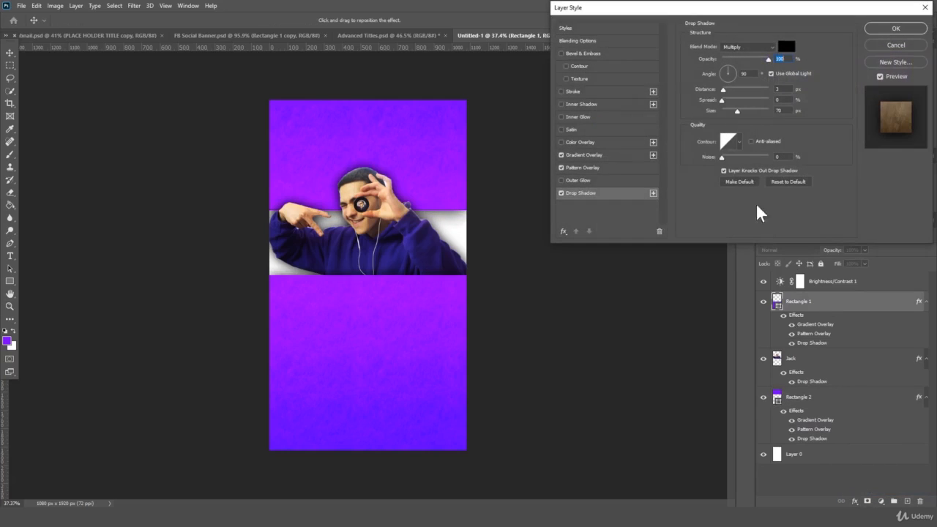
{"action": "mouse_move", "coordinate": [738, 110]}
{"action": "left_mouse_down"}
{"action": "mouse_move", "coordinate": [751, 111]}
{"action": "mouse_move", "coordinate": [719, 113]}
{"action": "mouse_move", "coordinate": [737, 114]}
{"action": "left_mouse_up"}
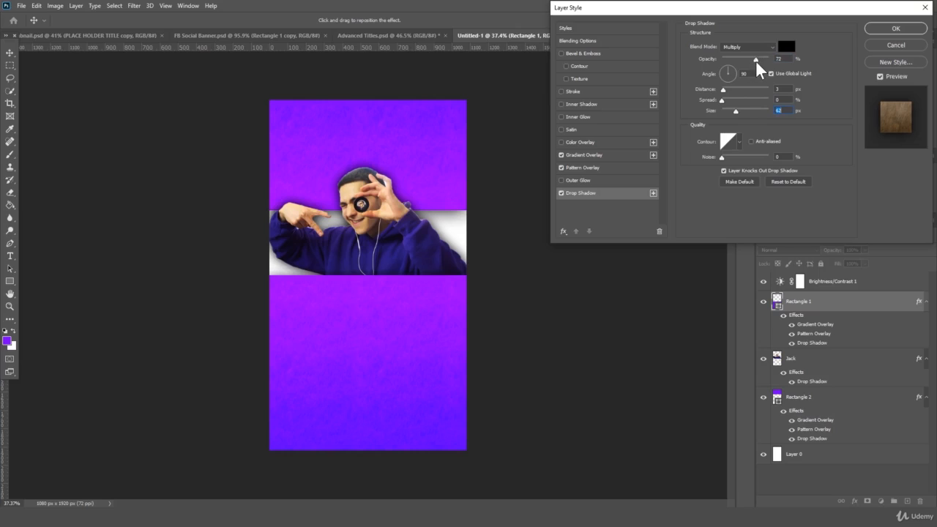
{"action": "key", "text": "Return"}
{"action": "key", "text": "z"}
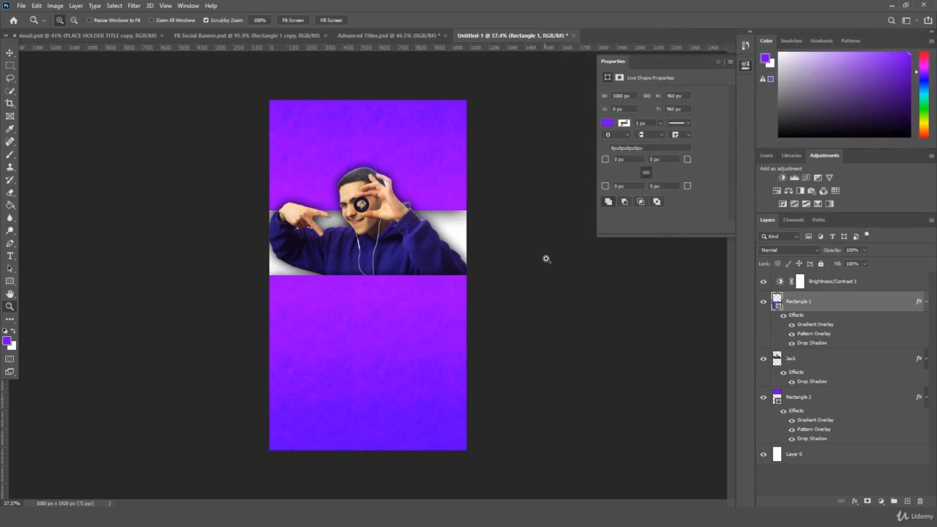
{"action": "left_click", "coordinate": [719, 62]}
{"action": "left_click_drag", "start_coordinate": [527, 185], "coordinate": [531, 205]}
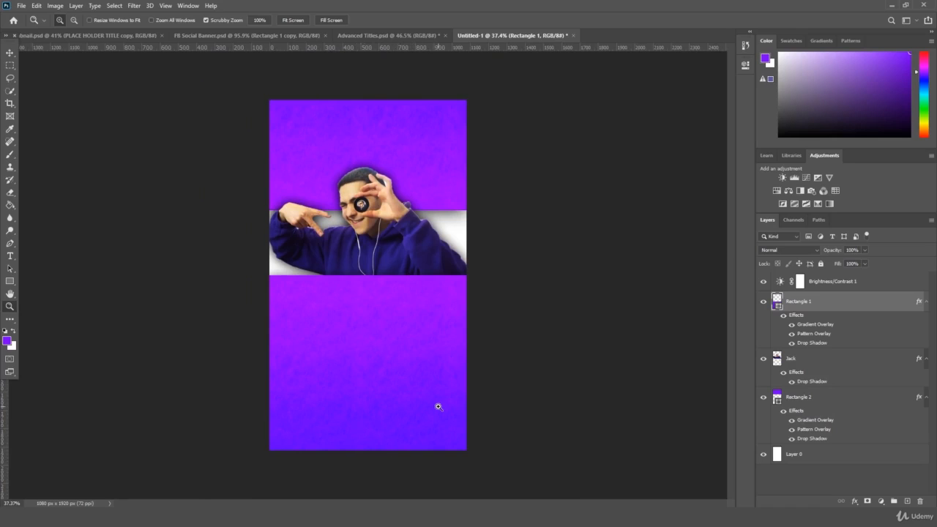
{"action": "left_click_drag", "start_coordinate": [470, 233], "coordinate": [541, 246]}
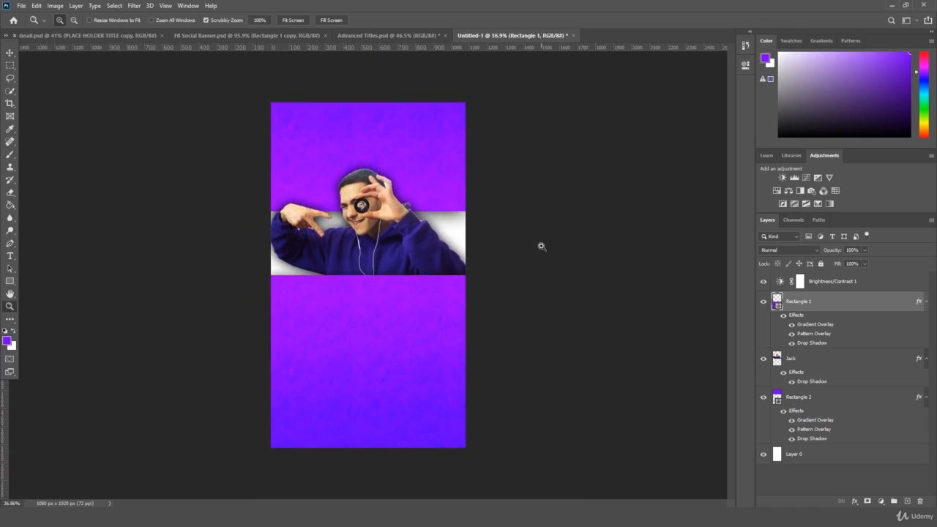
- Create Layer 1 directly above Layer 0 and paint-bucket fill it with light lavender c591ff
{"action": "left_click", "coordinate": [907, 502]}
{"action": "left_click_drag", "start_coordinate": [826, 302], "coordinate": [827, 470]}
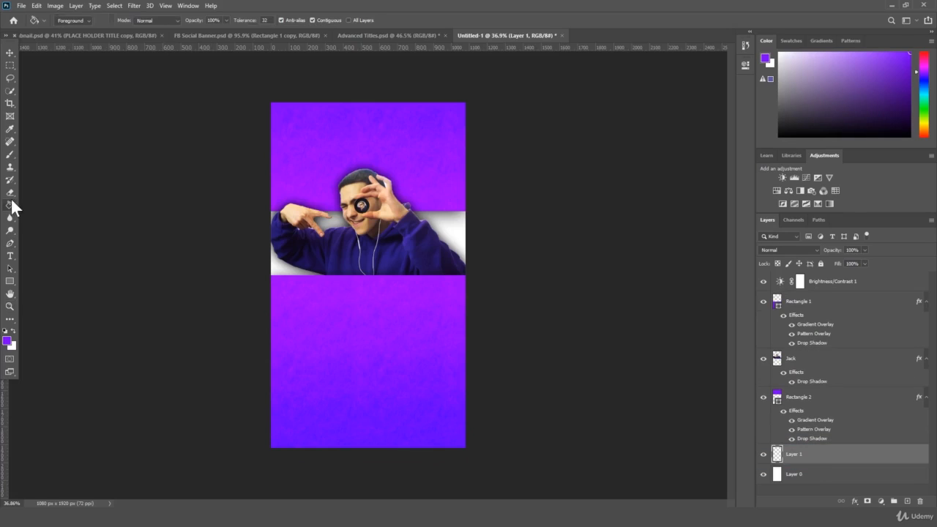
{"action": "left_click", "coordinate": [7, 341]}
{"action": "left_click_drag", "start_coordinate": [117, 126], "coordinate": [116, 99]}
{"action": "key", "text": "Return"}
{"action": "key", "text": "g"}
{"action": "left_click", "coordinate": [280, 269]}
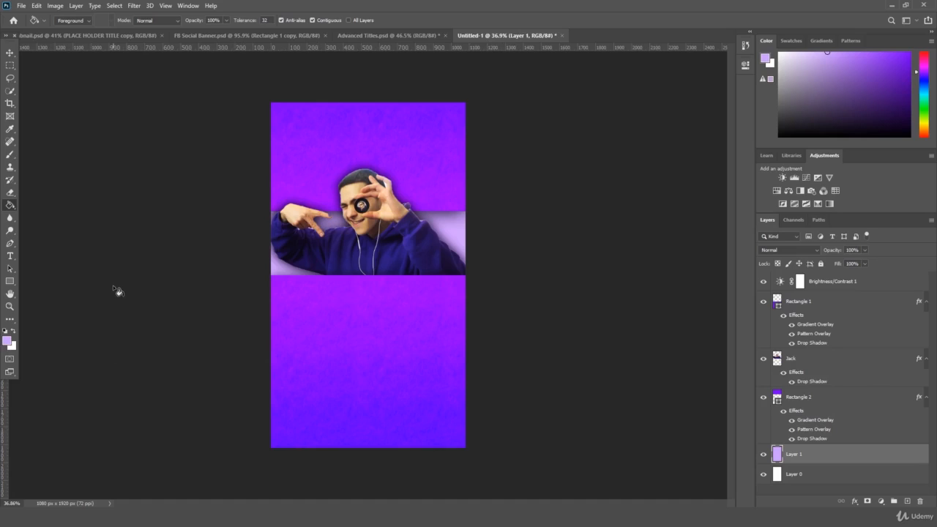
- Create a white text layer above the top rectangle and enlarge it across the poster top
{"action": "left_click", "coordinate": [10, 256]}
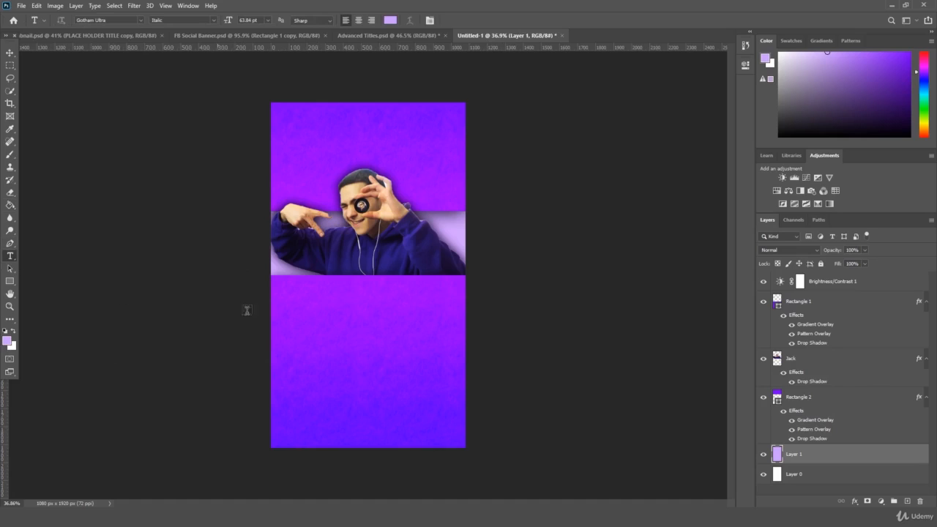
{"action": "left_click", "coordinate": [320, 355]}
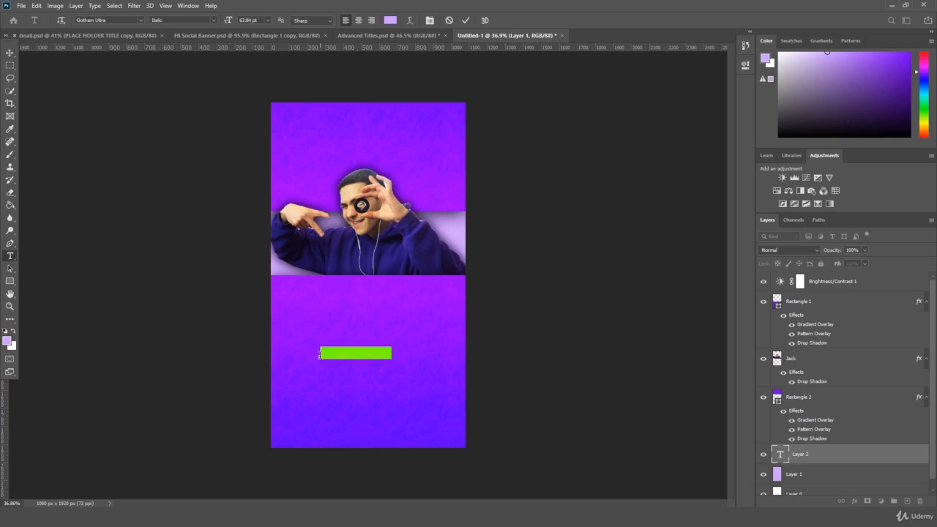
{"action": "key", "text": "BackSpace"}
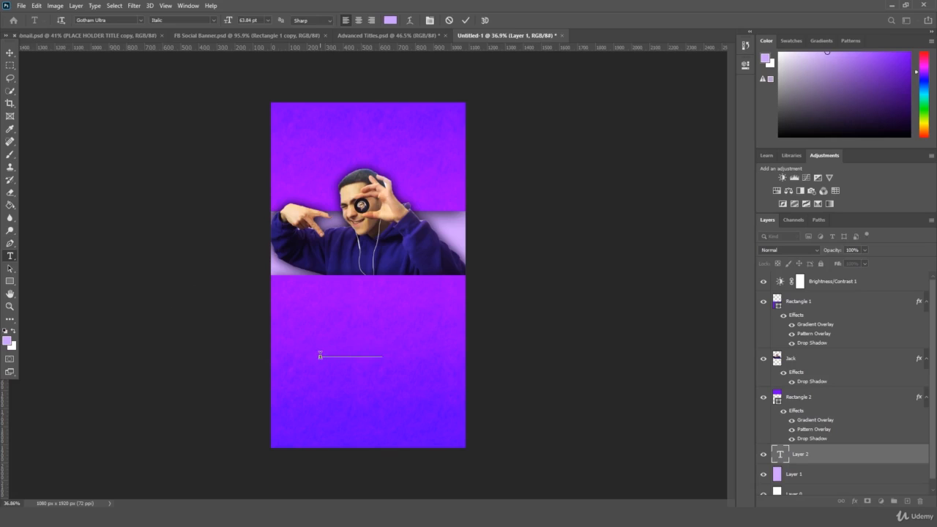
{"action": "left_click", "coordinate": [390, 19]}
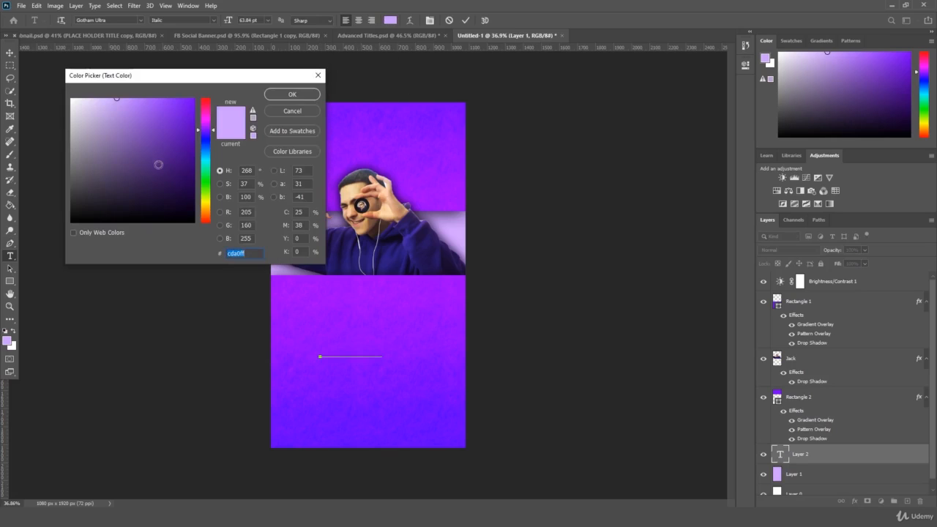
{"action": "left_click_drag", "start_coordinate": [158, 165], "coordinate": [65, 74]}
{"action": "key", "text": "Return"}
{"action": "left_click_drag", "start_coordinate": [826, 462], "coordinate": [841, 294]}
{"action": "key", "text": "ctrl+t"}
{"action": "left_click_drag", "start_coordinate": [382, 341], "coordinate": [435, 150]}
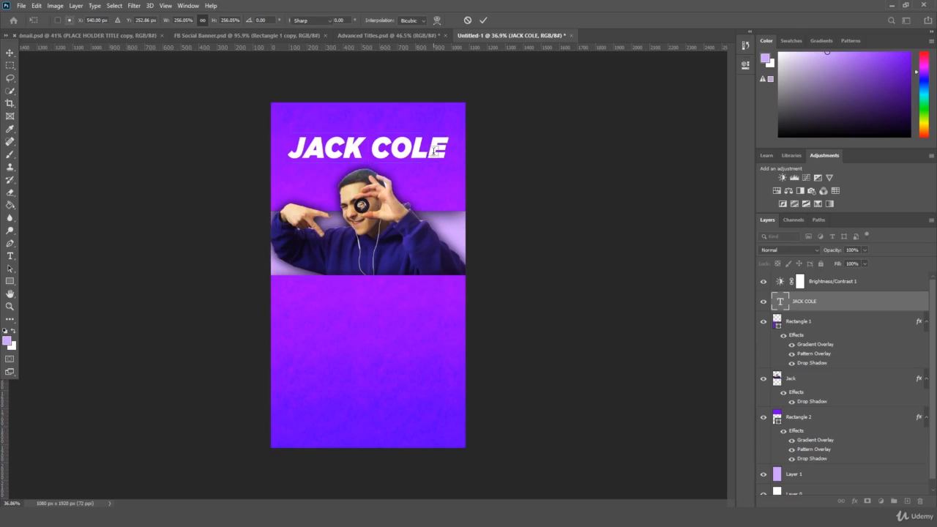
{"action": "key", "text": "Return"}
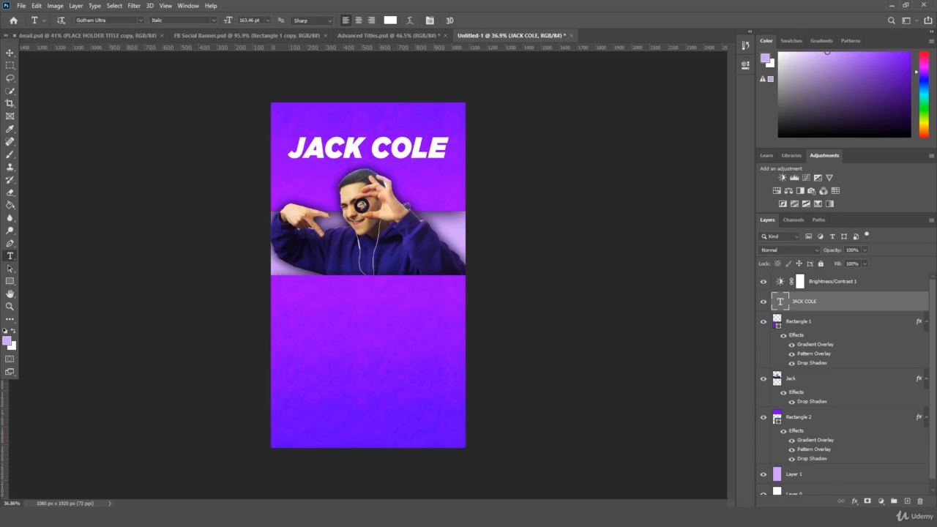
- Replace the text with 'THE BIG EVENT' and shrink it to fit
{"action": "triple_click", "coordinate": [372, 141]}
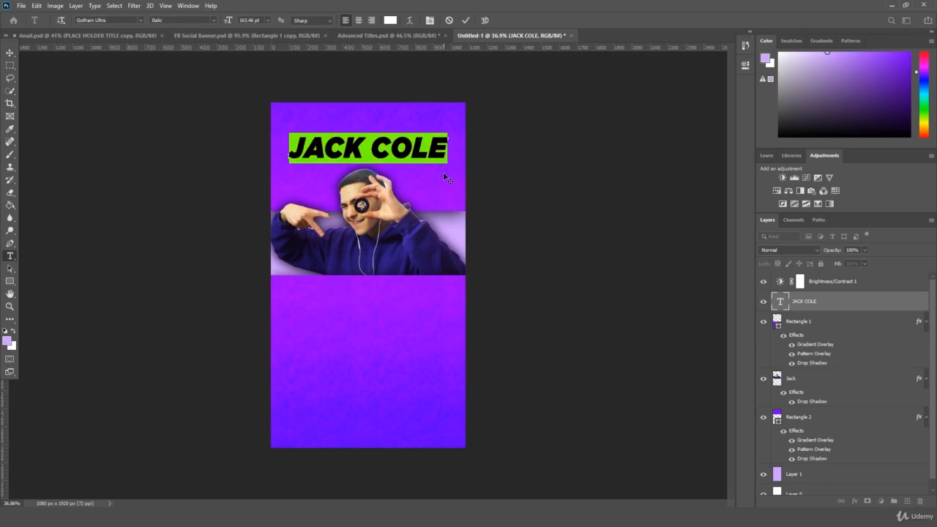
{"action": "type", "text": "THE BIG EVE"}
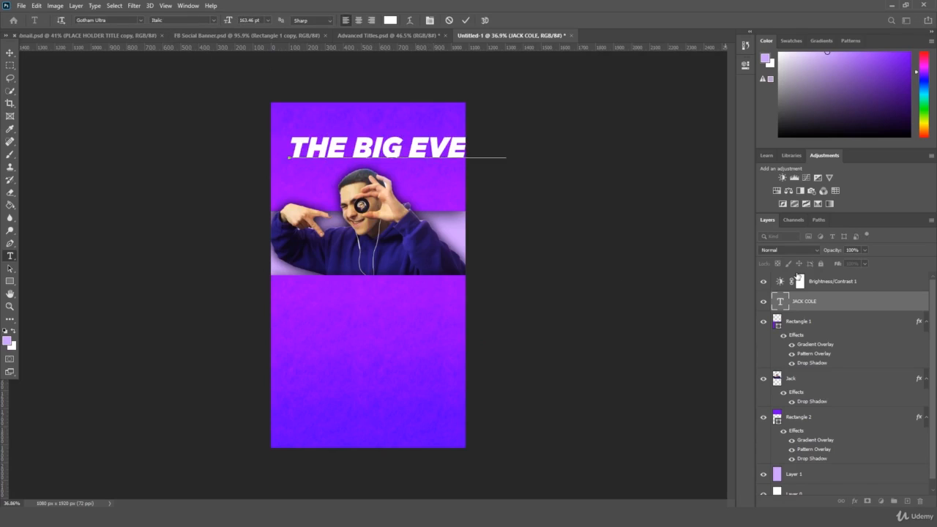
{"action": "type", "text": "NT"}
{"action": "key", "text": "ctrl+Return"}
{"action": "key", "text": "ctrl+t"}
{"action": "left_click_drag", "start_coordinate": [508, 132], "coordinate": [440, 147]}
{"action": "key", "text": "Return"}
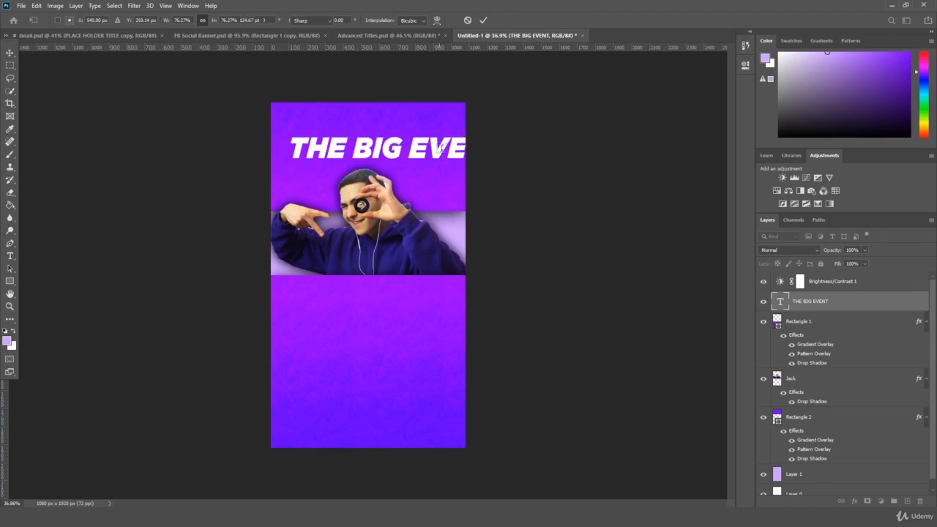
- Break EVENT onto a second line and move the headline to the poster's top-left
{"action": "left_click", "coordinate": [377, 149]}
{"action": "key", "text": "Return"}
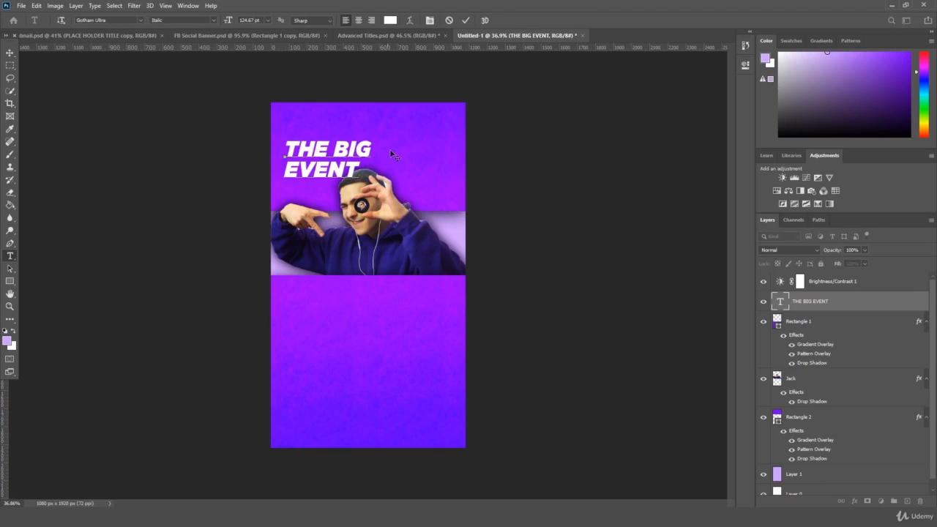
{"action": "key", "text": "ctrl+a"}
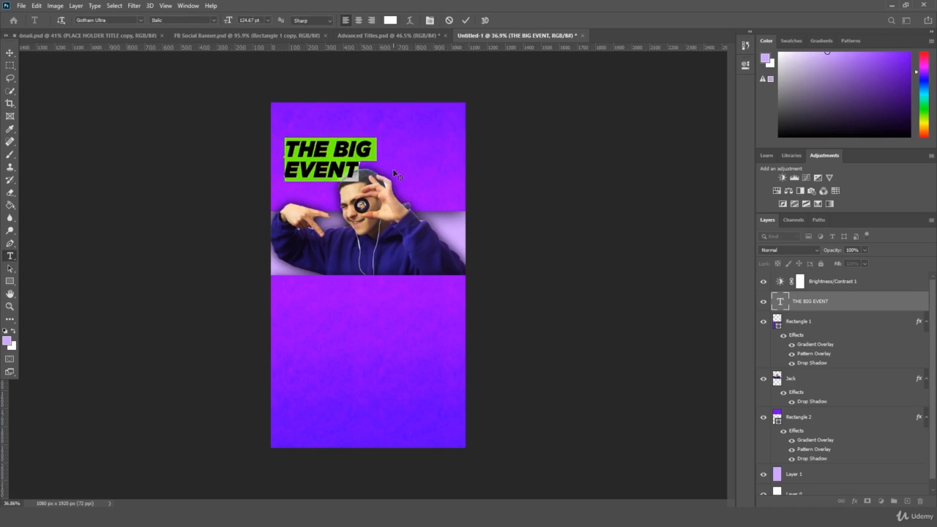
{"action": "left_click", "coordinate": [9, 53]}
{"action": "key", "text": "ctrl+t"}
{"action": "mouse_move", "coordinate": [344, 152]}
{"action": "left_mouse_down"}
{"action": "mouse_move", "coordinate": [333, 139]}
{"action": "mouse_move", "coordinate": [344, 139]}
{"action": "left_mouse_up"}
{"action": "key", "text": "Return"}
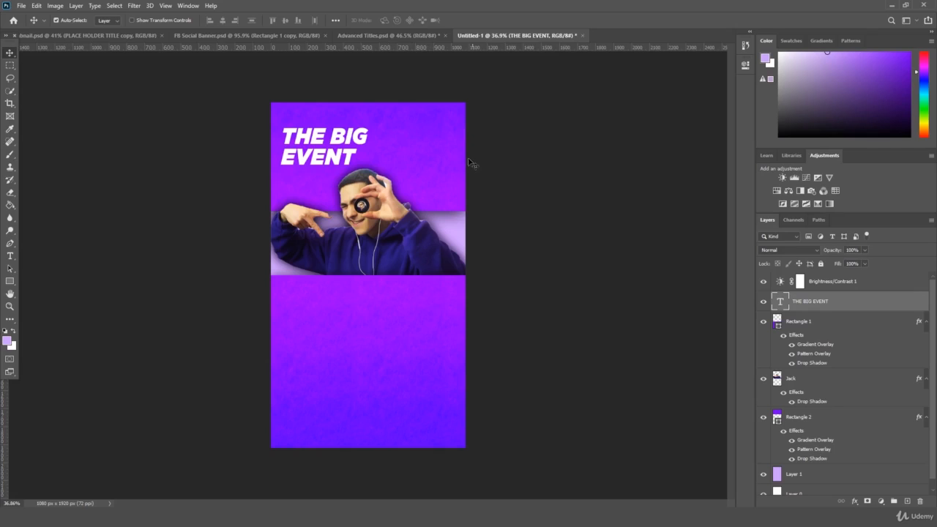
- Duplicate the headline, move it right, and retype it as 'COMING' / 'SOON' on two lines
{"action": "key", "text": "ctrl+j"}
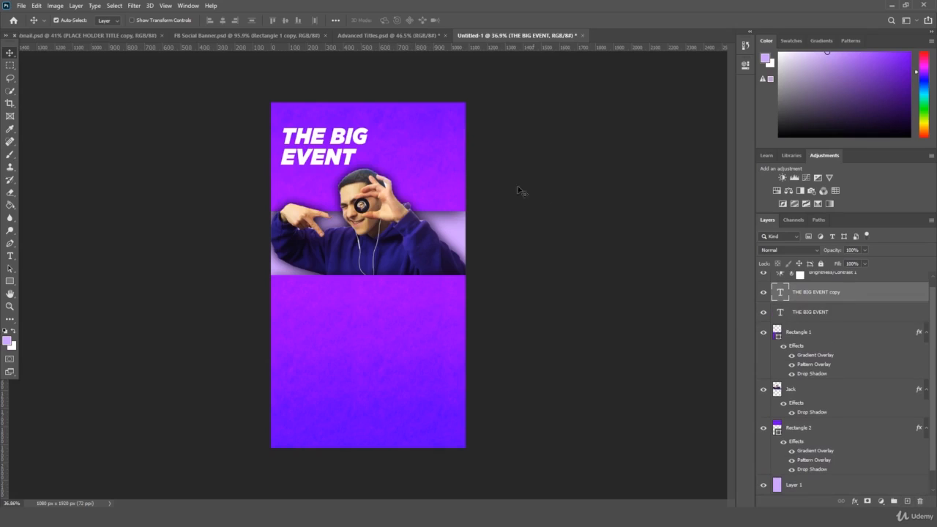
{"action": "key", "text": "ctrl+t"}
{"action": "left_click_drag", "start_coordinate": [347, 146], "coordinate": [435, 146]}
{"action": "key", "text": "Return"}
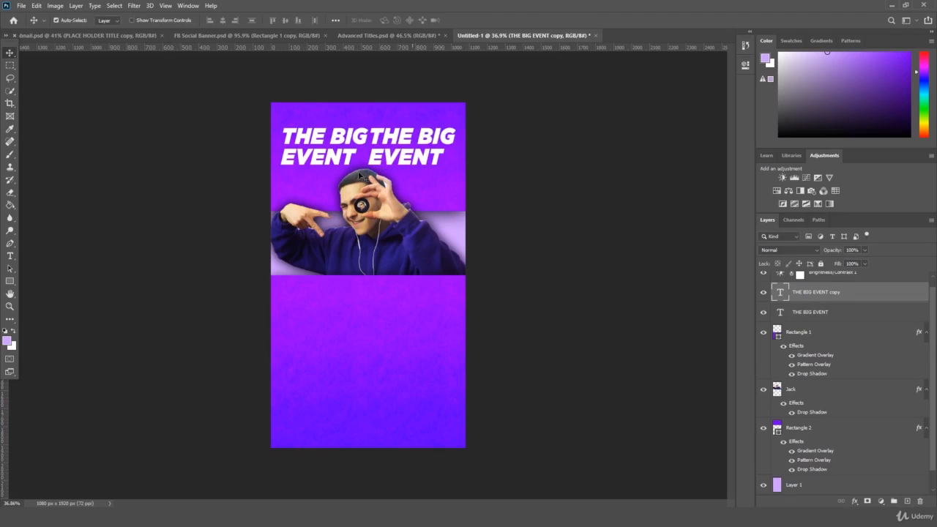
{"action": "left_click", "coordinate": [9, 255]}
{"action": "left_click", "coordinate": [408, 132]}
{"action": "key", "text": "ctrl+a"}
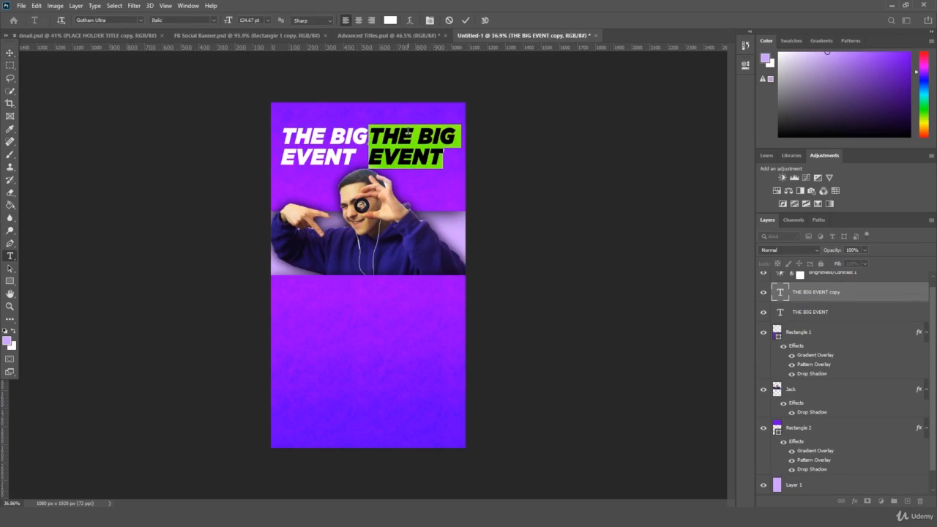
{"action": "type", "text": "COM"}
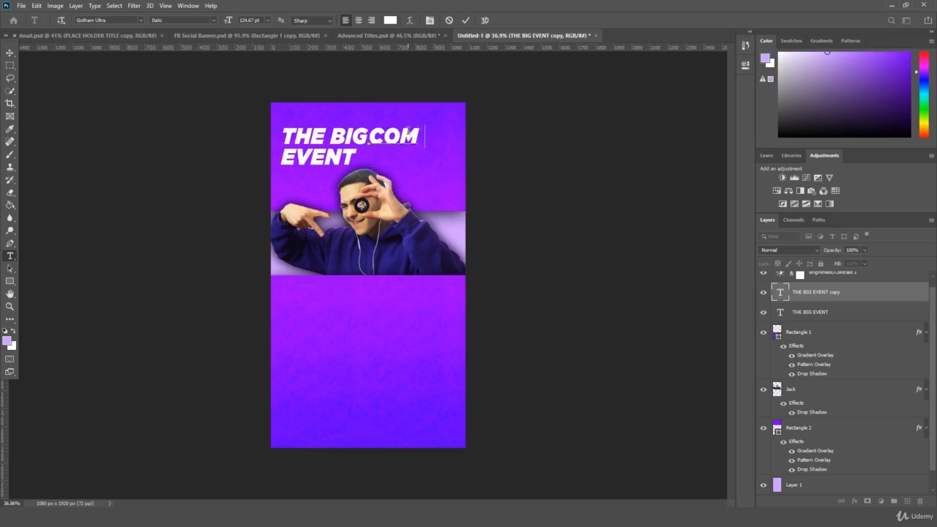
{"action": "type", "text": "ING"}
{"action": "key", "text": "Return"}
{"action": "type", "text": "SOON"}
- Right-align the COMING SOON text and place it top-right beside THE BIG EVENT
{"action": "key", "text": "ctrl+a"}
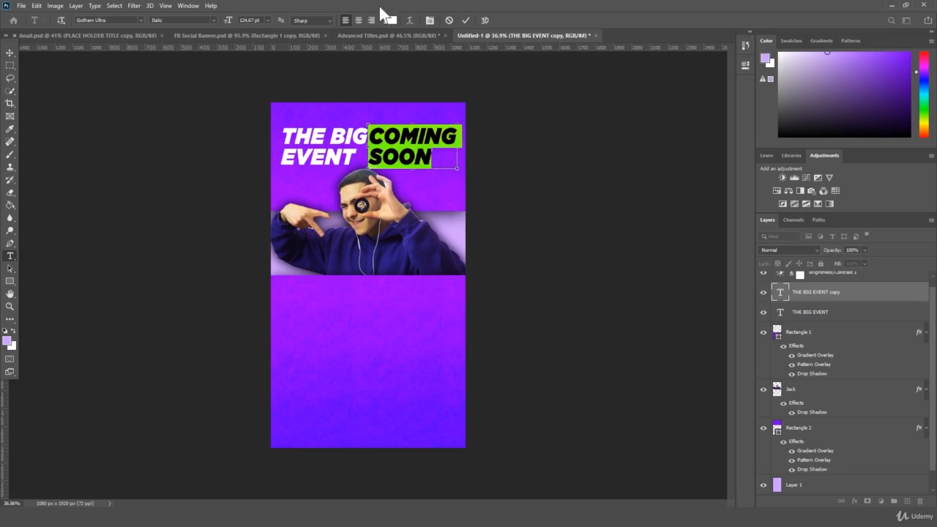
{"action": "left_click", "coordinate": [369, 18]}
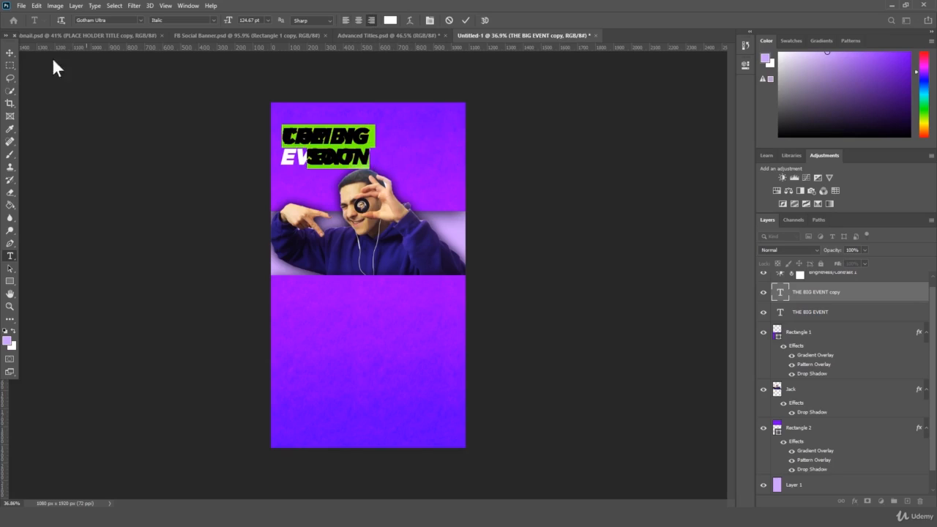
{"action": "left_click", "coordinate": [10, 53]}
{"action": "left_click_drag", "start_coordinate": [410, 153], "coordinate": [451, 146]}
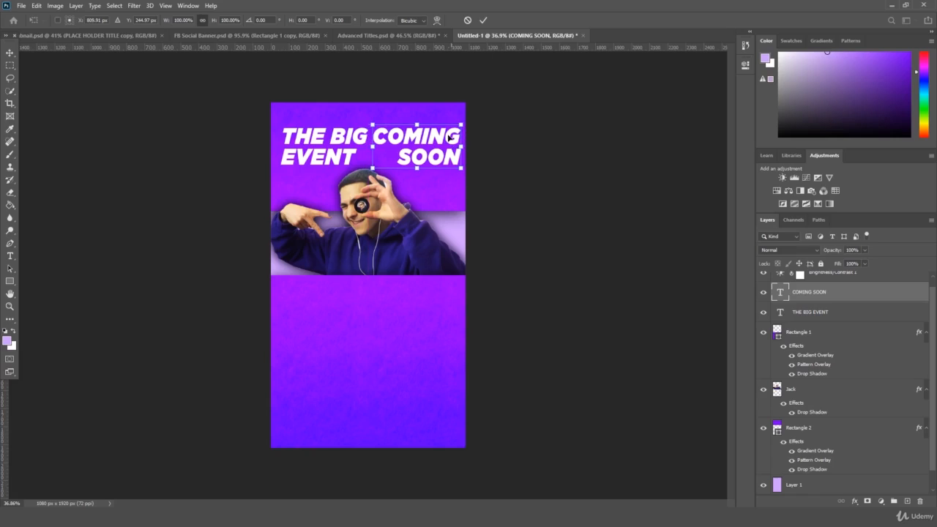
{"action": "key", "text": "Return"}
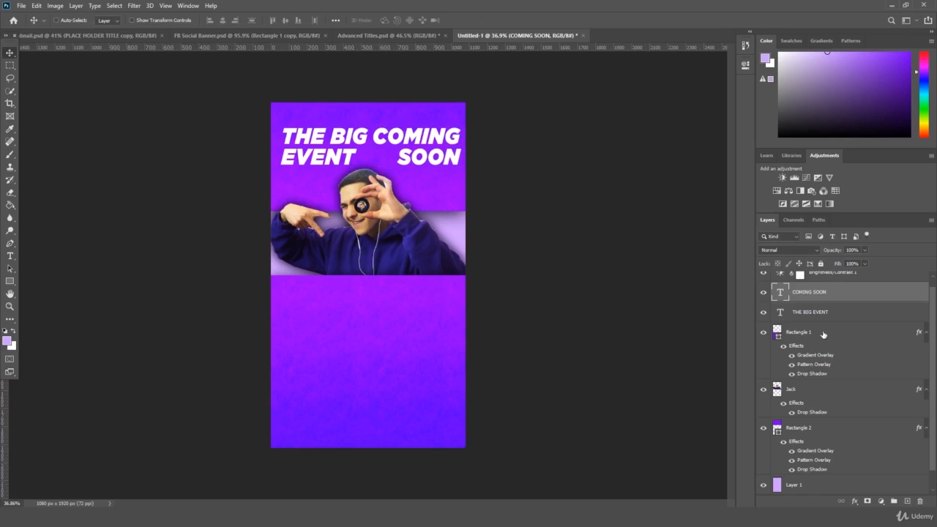
- Nudge both headline layers together slightly to align them
{"action": "left_click", "coordinate": [825, 319], "text": "shift"}
{"action": "key", "text": "ctrl+t"}
{"action": "left_click_drag", "start_coordinate": [425, 146], "coordinate": [422, 144]}
{"action": "key", "text": "Return"}
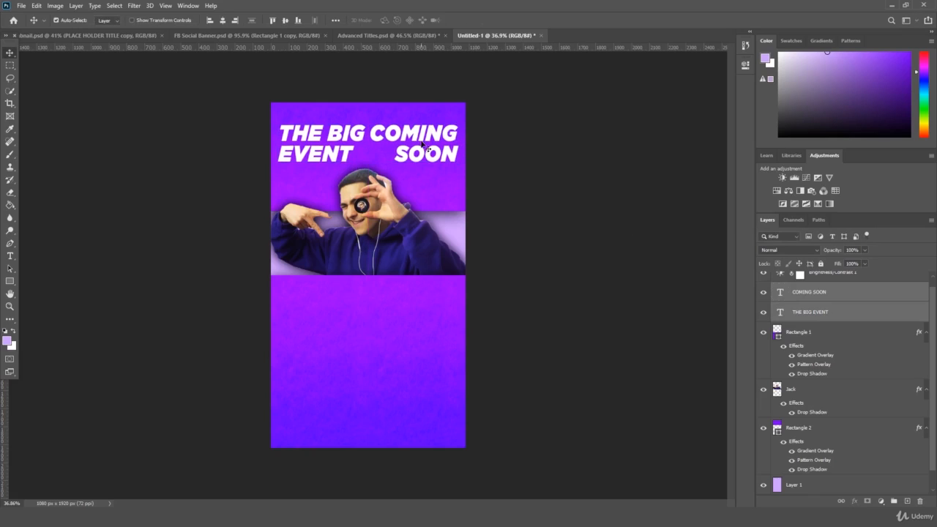
{"action": "key", "text": "ctrl+t"}
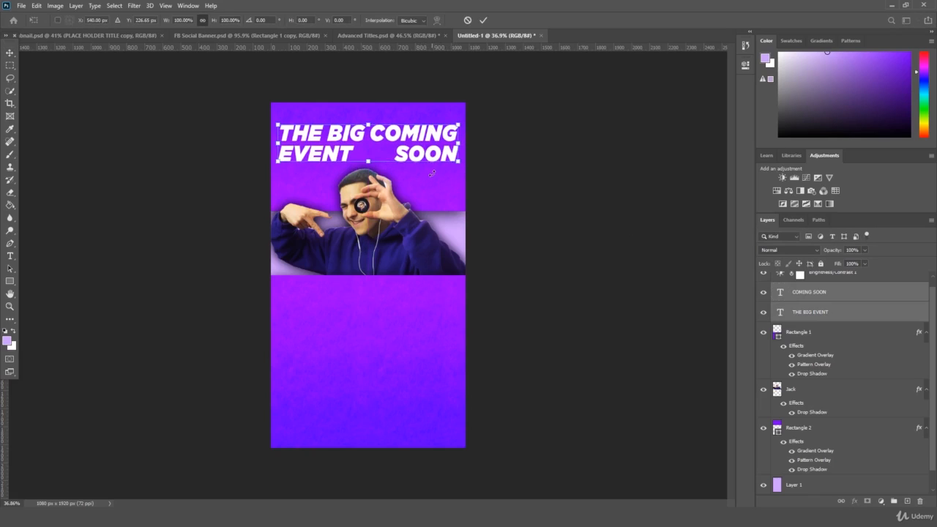
{"action": "key", "text": "Return"}
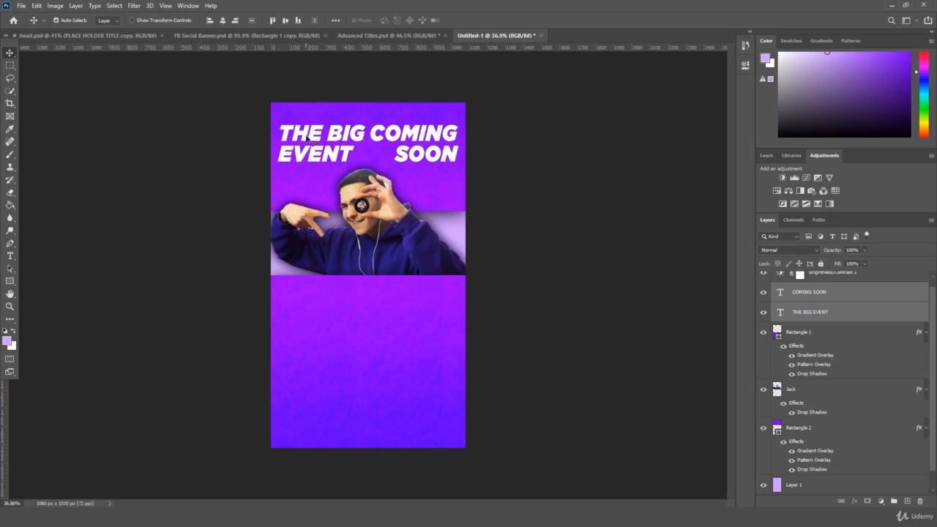
{"action": "left_click", "coordinate": [394, 180]}
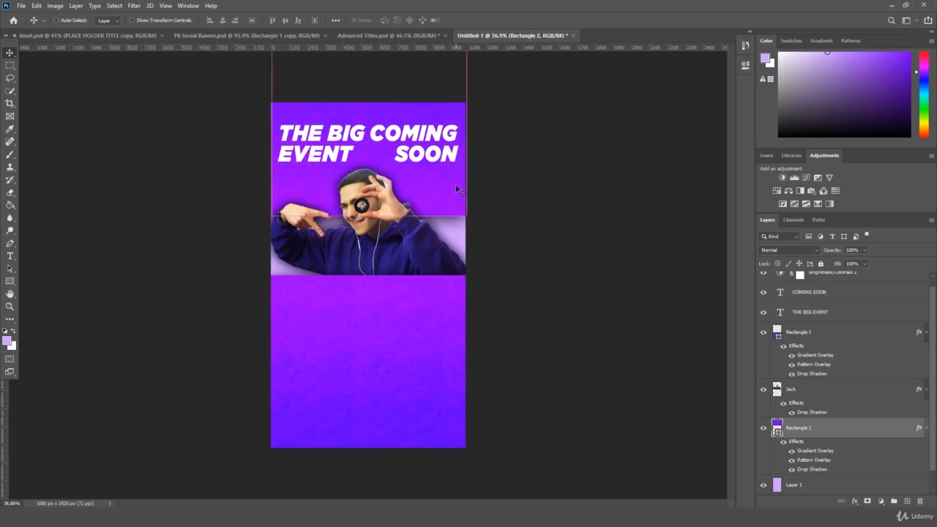
- Shrink both headlines together to about 90% and shift them slightly
{"action": "key", "text": "ctrl+t"}
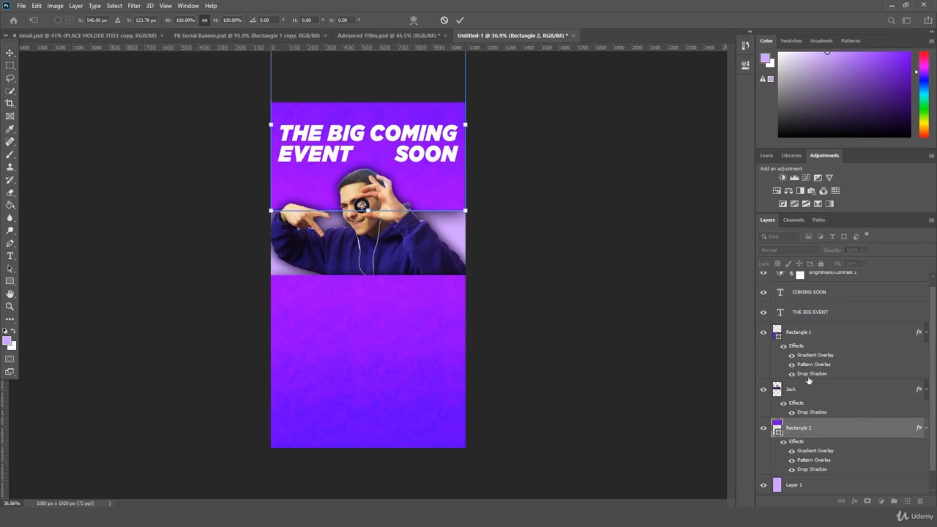
{"action": "key", "text": "Return"}
{"action": "scroll", "coordinate": [829, 349], "scroll_direction": "up", "scroll_amount": 1}
{"action": "left_click", "coordinate": [832, 303]}
{"action": "left_click", "coordinate": [832, 320], "text": "shift"}
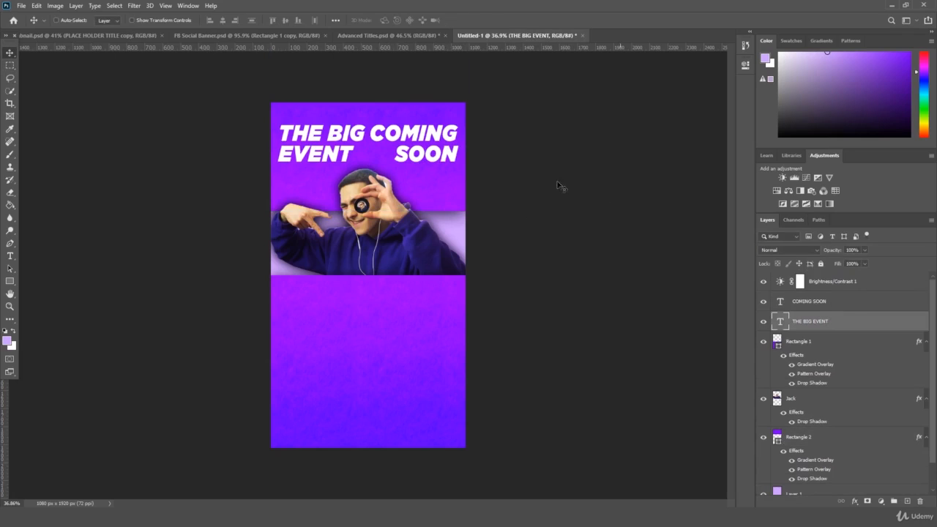
{"action": "key", "text": "ctrl+t"}
{"action": "mouse_move", "coordinate": [455, 162]}
{"action": "left_mouse_down"}
{"action": "mouse_move", "coordinate": [448, 140]}
{"action": "mouse_move", "coordinate": [422, 155]}
{"action": "mouse_move", "coordinate": [462, 154]}
{"action": "mouse_move", "coordinate": [442, 156]}
{"action": "left_mouse_up"}
{"action": "mouse_move", "coordinate": [442, 160]}
{"action": "left_mouse_down"}
{"action": "mouse_move", "coordinate": [453, 166]}
{"action": "mouse_move", "coordinate": [443, 153]}
{"action": "left_mouse_up"}
{"action": "key", "text": "Return"}
{"action": "key", "text": "ctrl+t"}
{"action": "key", "text": "Return"}
- Preview the poster in CMYK colours and enlarge the man's photo to about 111%
{"action": "key", "text": "ctrl+t"}
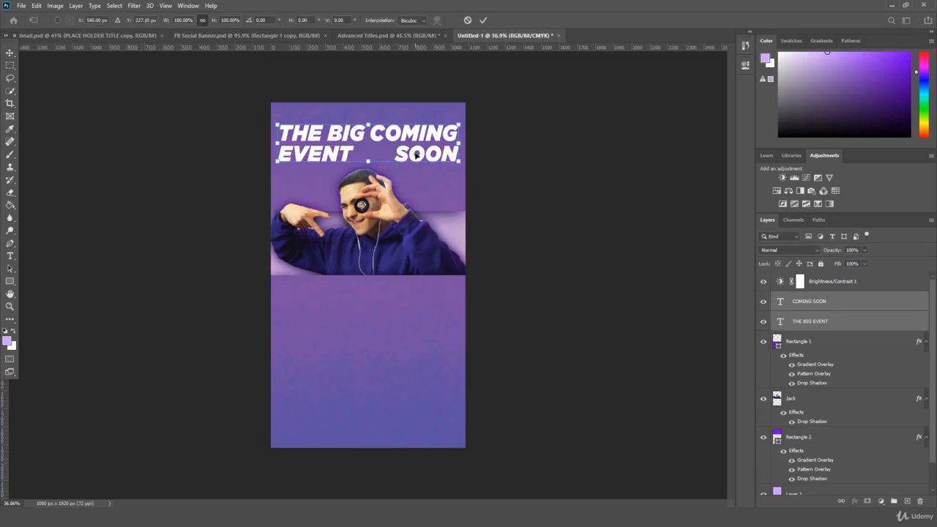
{"action": "key", "text": "Return"}
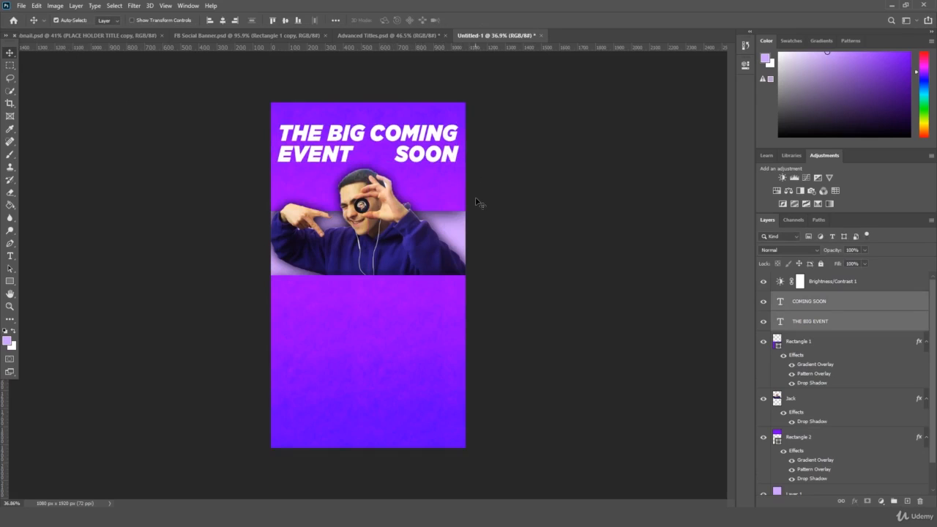
{"action": "key", "text": "ctrl+y"}
{"action": "key", "text": "ctrl+y"}
{"action": "left_click", "coordinate": [803, 400]}
{"action": "key", "text": "ctrl+t"}
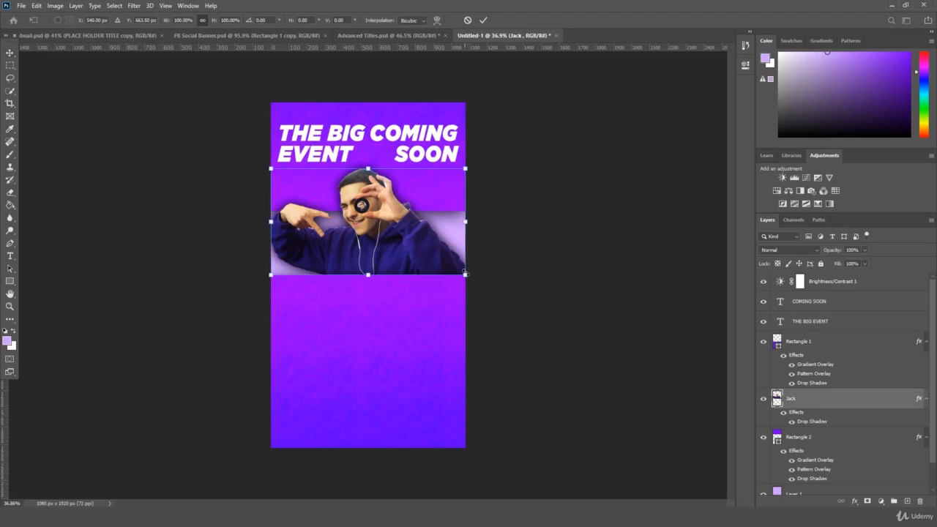
{"action": "left_click_drag", "start_coordinate": [465, 273], "coordinate": [491, 288]}
{"action": "key", "text": "ctrl+t"}
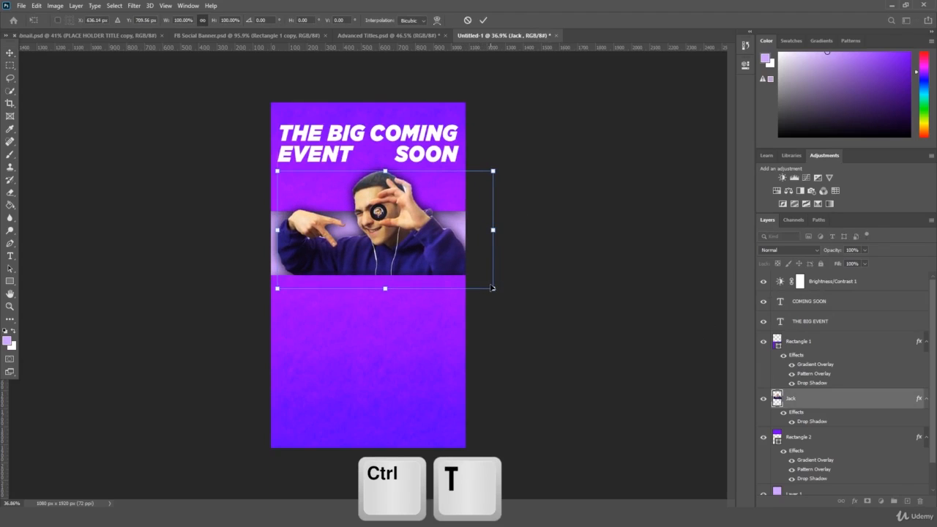
{"action": "key", "text": "Return"}
- Move both headlines down slightly, then save the poster with Ctrl+S
{"action": "left_click", "coordinate": [833, 321]}
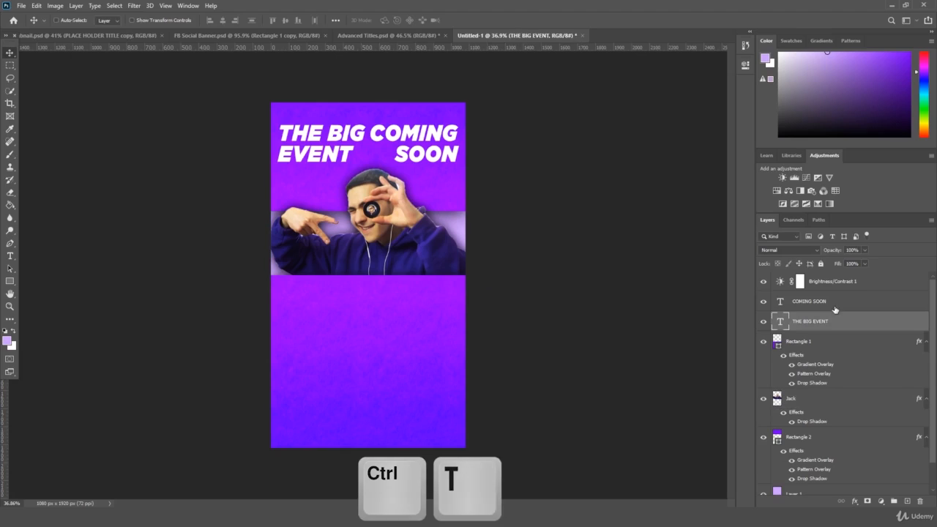
{"action": "left_click", "coordinate": [835, 308], "text": "ctrl"}
{"action": "key", "text": "ctrl+t"}
{"action": "left_click_drag", "start_coordinate": [418, 145], "coordinate": [408, 145]}
{"action": "key", "text": "Return"}
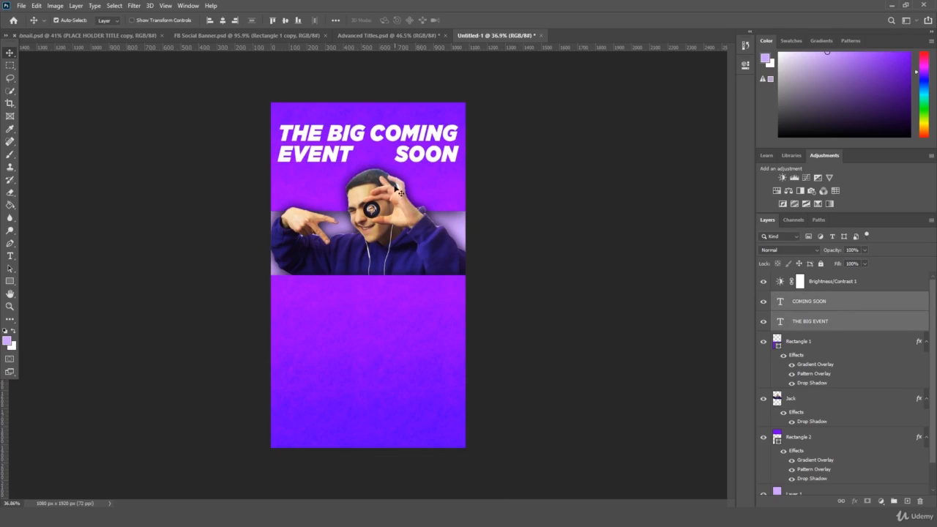
{"action": "key", "text": "ctrl+s"}
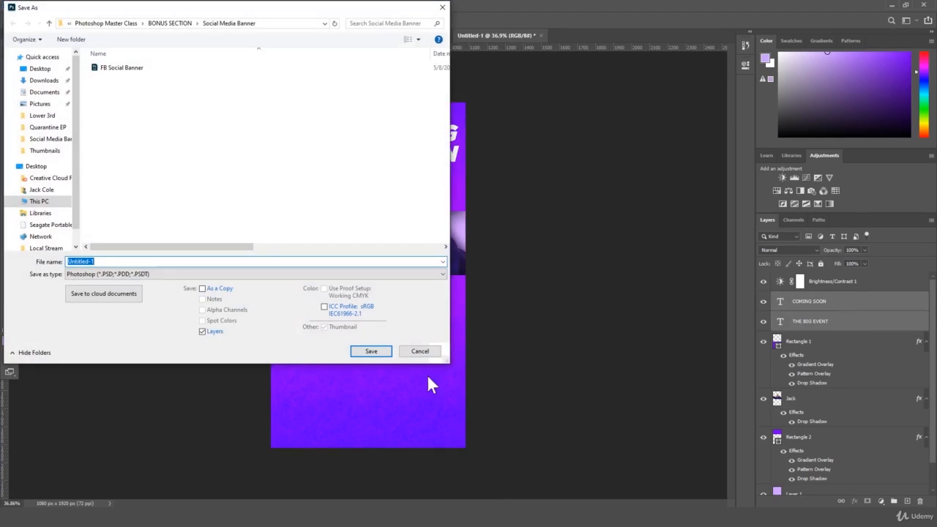
- Save the poster as 'Promo Poster Verticle.psd' in BONUS SECTION > Social Media Promo Poster
{"action": "left_click", "coordinate": [175, 23]}
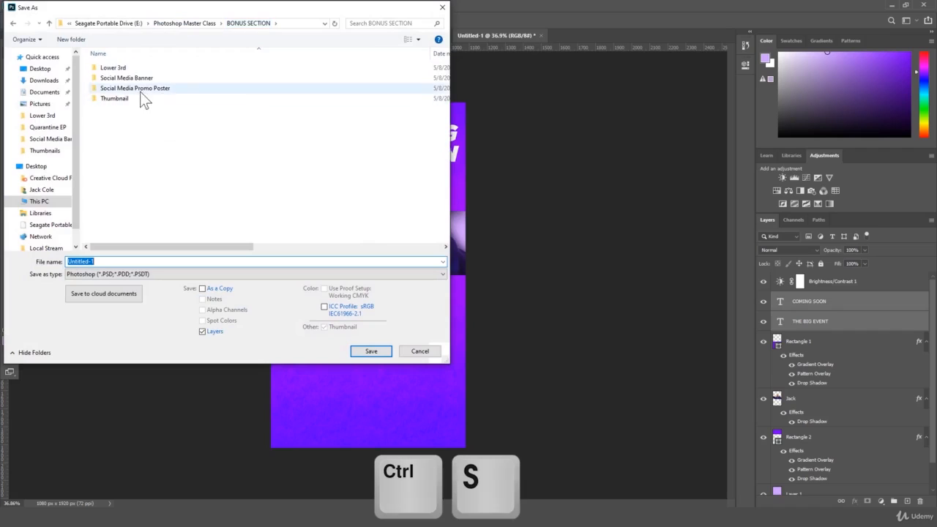
{"action": "double_click", "coordinate": [170, 88]}
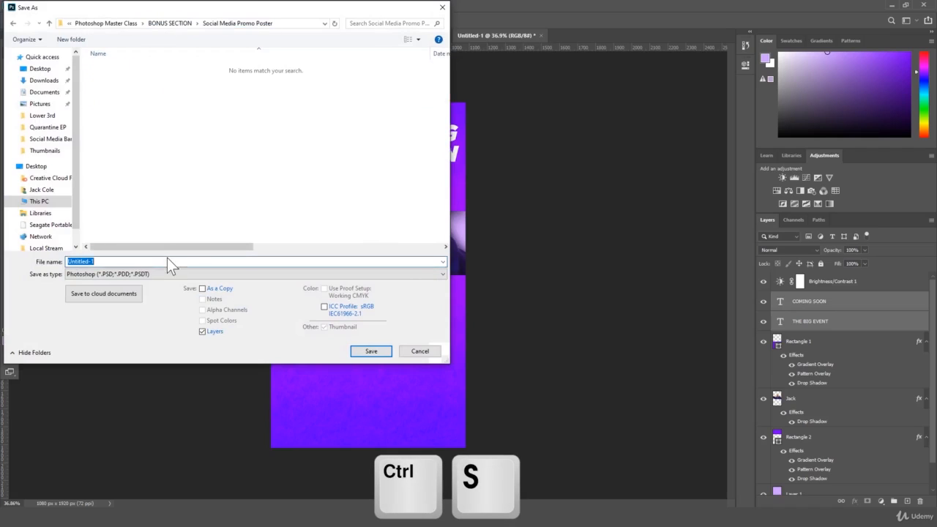
{"action": "type", "text": "Promo Poster Verticle"}
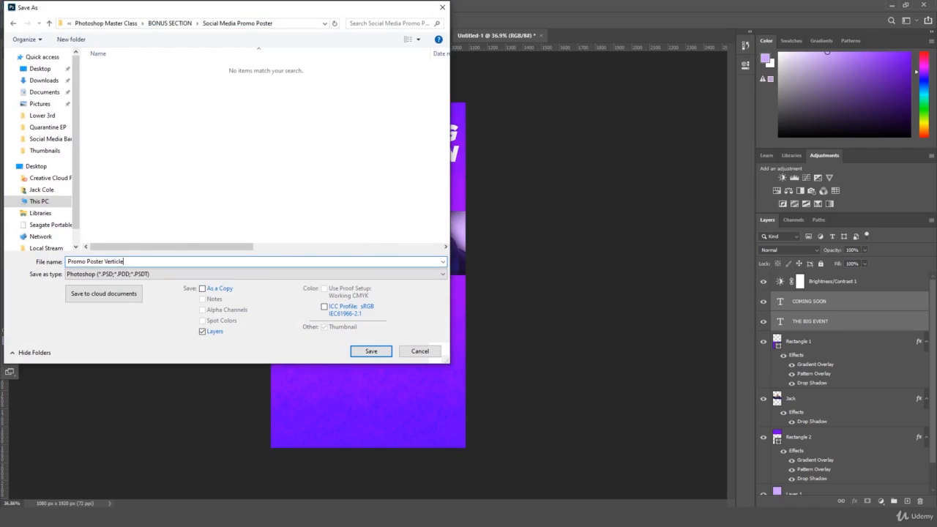
{"action": "key", "text": "Return"}
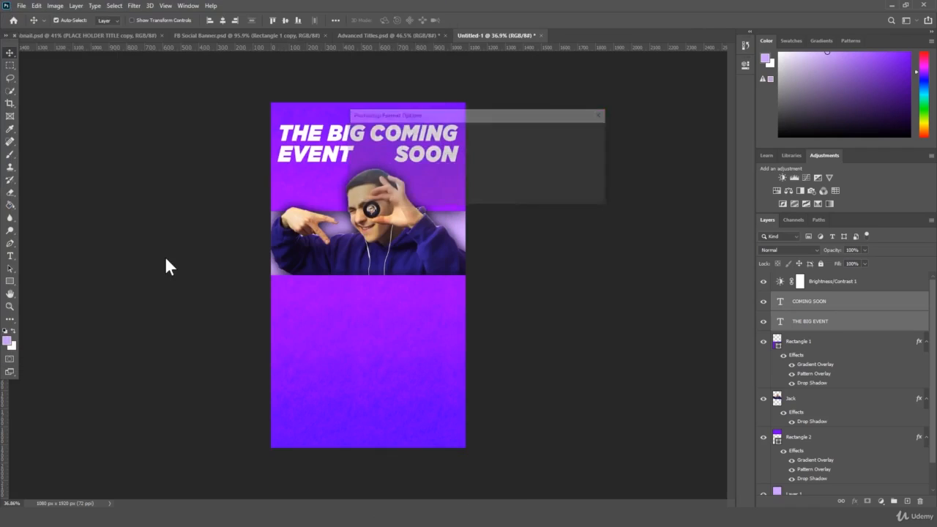
- Finish the save and convert THE BIG EVENT copy and COMING SOON copy into one smart object
{"action": "key", "text": "Return"}
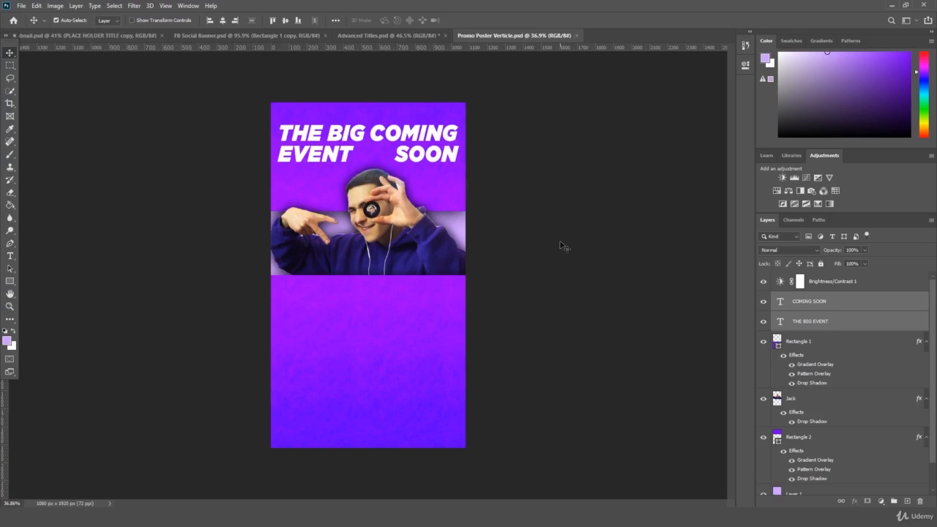
{"action": "left_click_drag", "start_coordinate": [814, 322], "coordinate": [837, 324]}
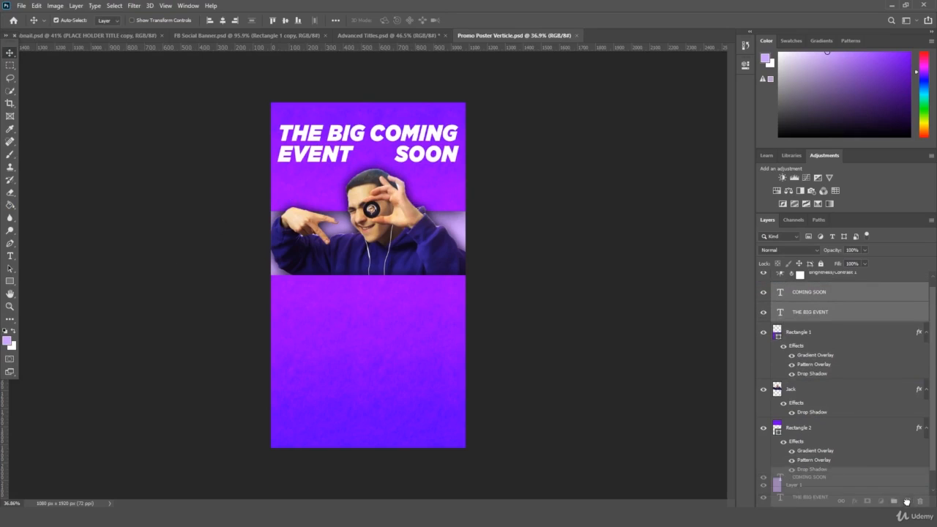
{"action": "left_click", "coordinate": [815, 332]}
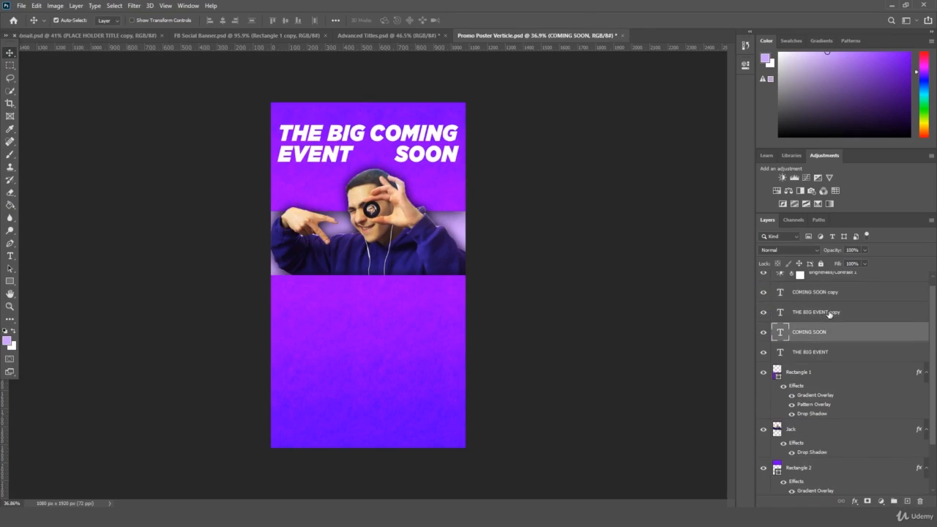
{"action": "left_click", "coordinate": [829, 312]}
{"action": "left_click", "coordinate": [830, 293], "text": "shift"}
{"action": "right_click", "coordinate": [830, 293]}
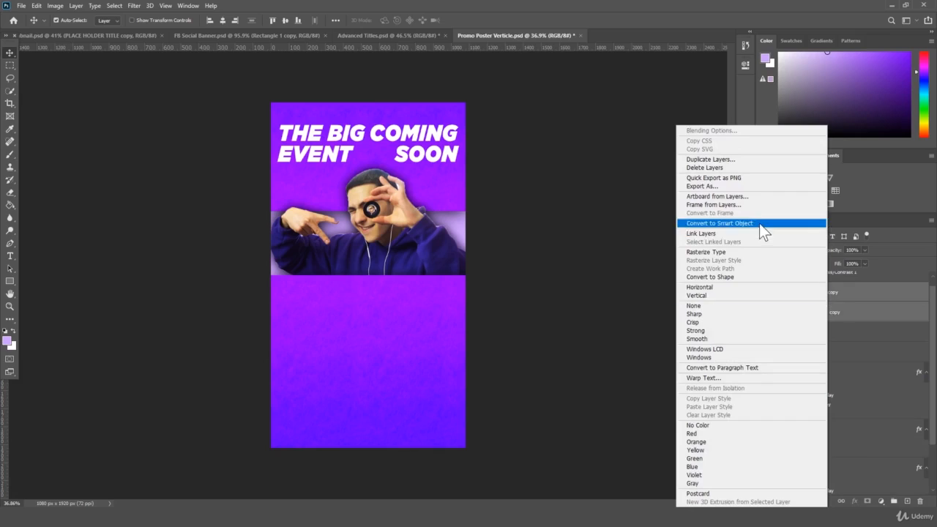
{"action": "left_click", "coordinate": [759, 223]}
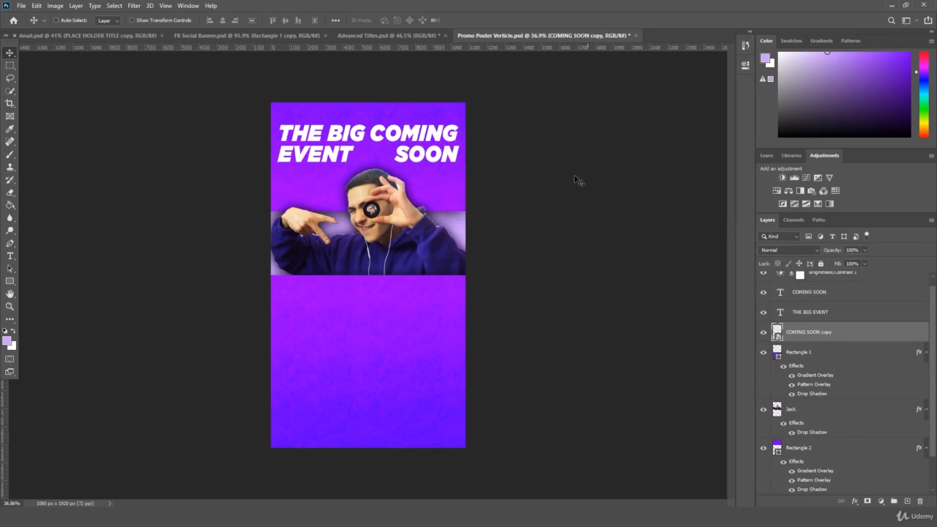
- Enlarge the title smart object slightly and set its blend mode to Soft Light
{"action": "key", "text": "ctrl+t"}
{"action": "left_click_drag", "start_coordinate": [461, 164], "coordinate": [467, 165]}
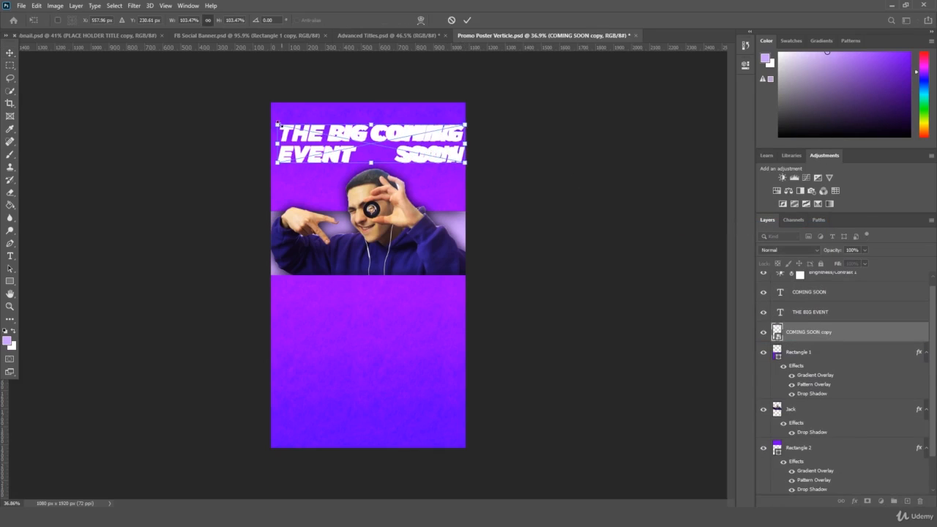
{"action": "left_click_drag", "start_coordinate": [278, 123], "coordinate": [274, 123]}
{"action": "key", "text": "Return"}
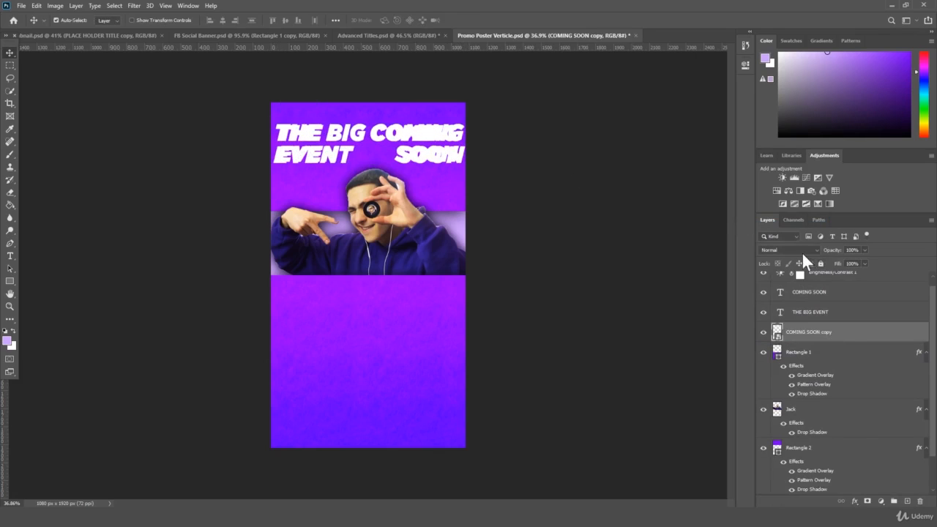
{"action": "left_click", "coordinate": [805, 250]}
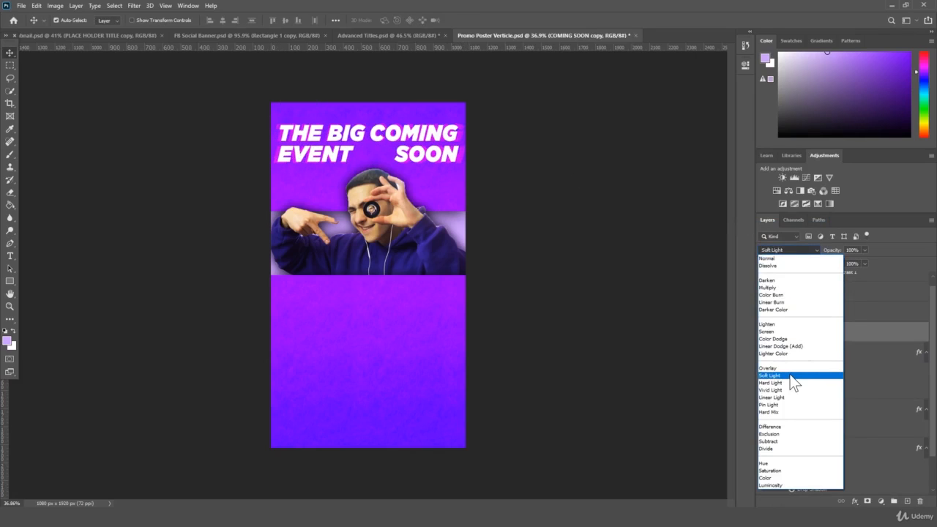
{"action": "left_click", "coordinate": [791, 376]}
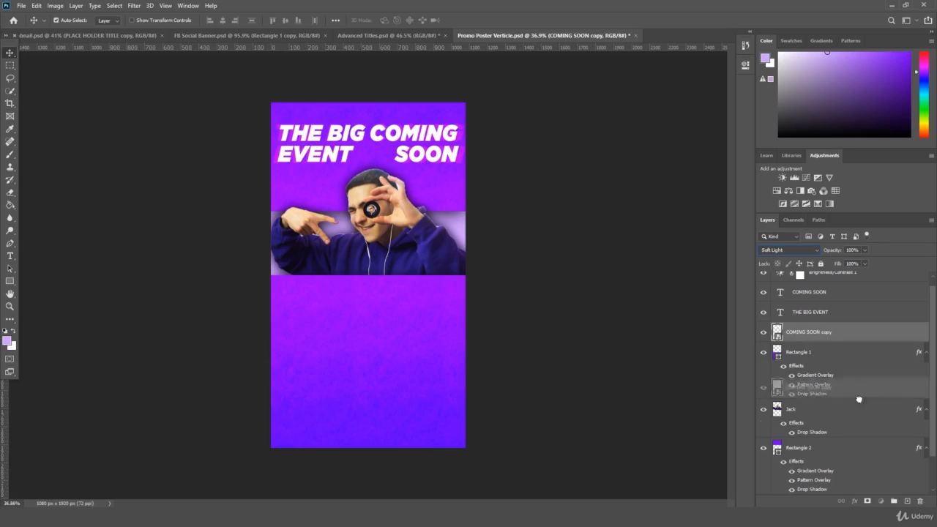
- Duplicate the Soft Light title copy, scale it to 105.74%, and nudge it down-right
{"action": "key", "text": "ctrl+j"}
{"action": "key", "text": "ctrl+t"}
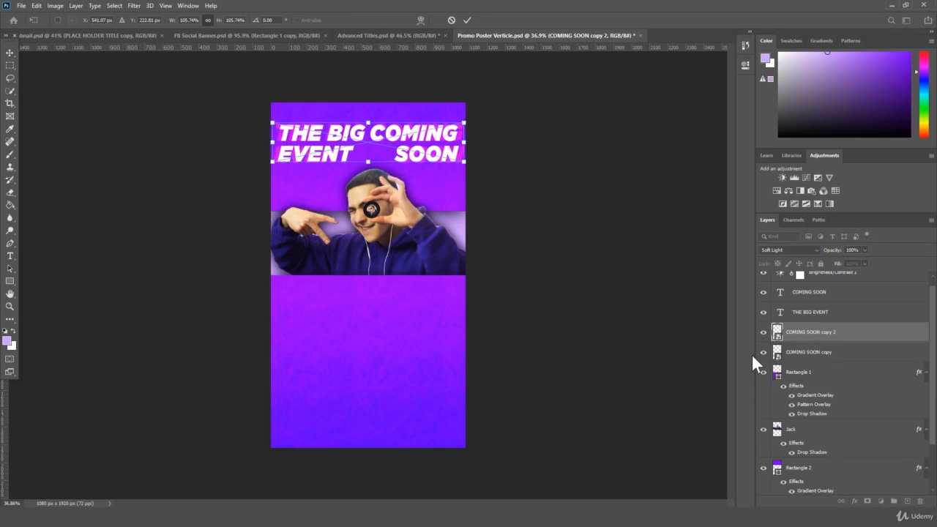
{"action": "key", "text": "Return"}
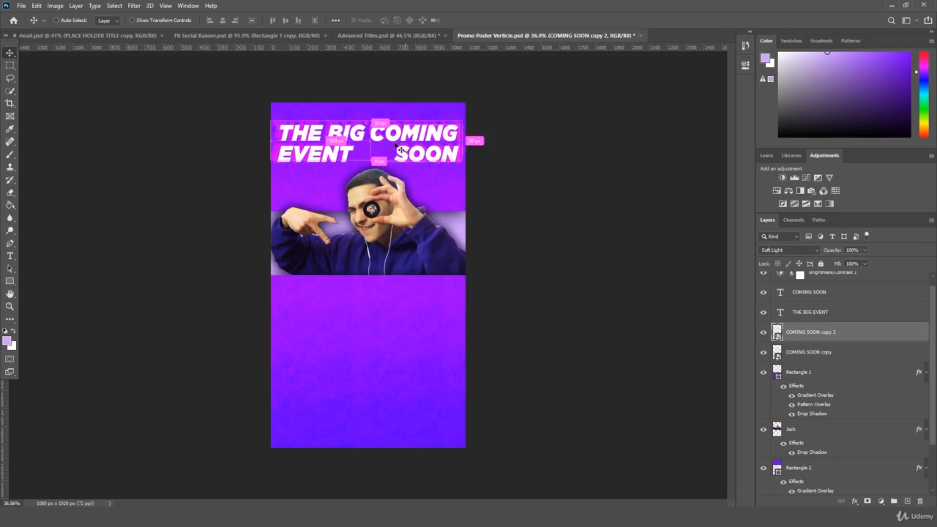
{"action": "key", "text": "ctrl+t"}
{"action": "left_click_drag", "start_coordinate": [409, 141], "coordinate": [410, 142]}
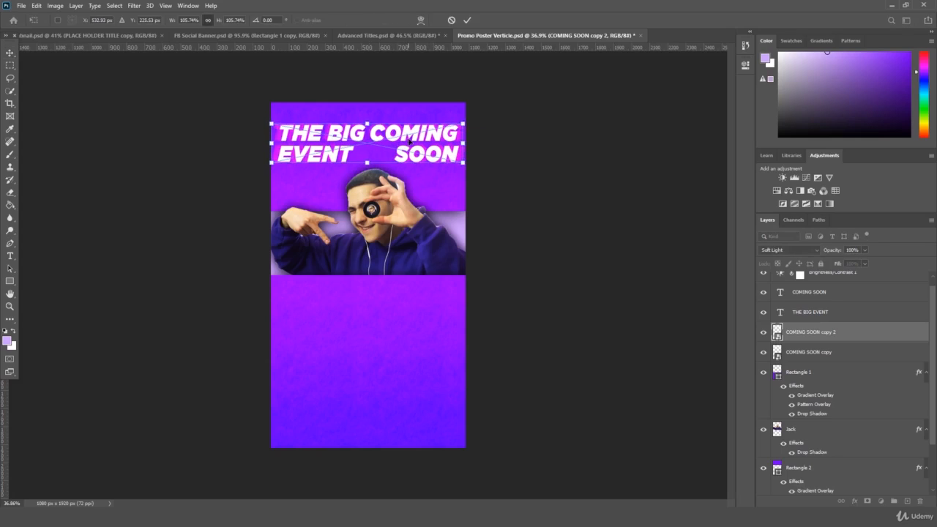
{"action": "key", "text": "Return"}
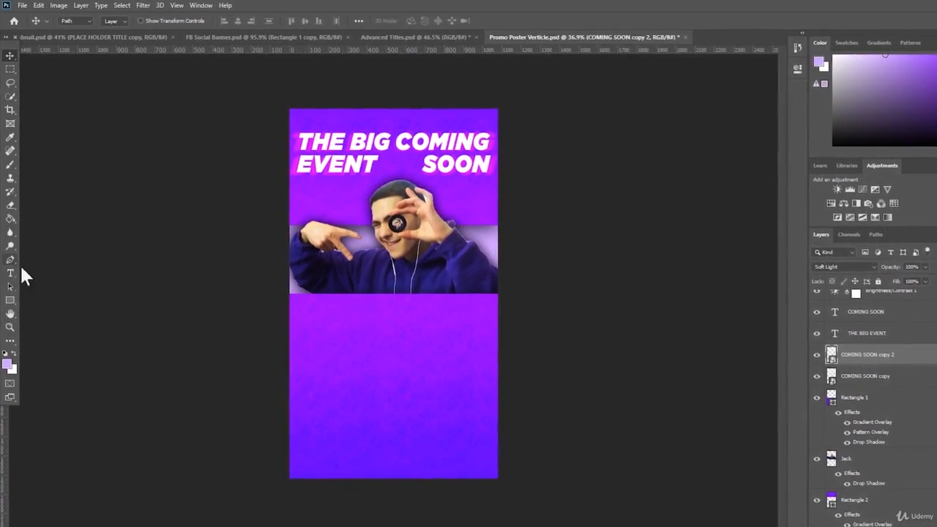
- Try a light grey colour on the COMING SOON text, then undo it
{"action": "left_click", "coordinate": [10, 272]}
{"action": "left_click", "coordinate": [454, 146]}
{"action": "key", "text": "ctrl+a"}
{"action": "left_click", "coordinate": [421, 21]}
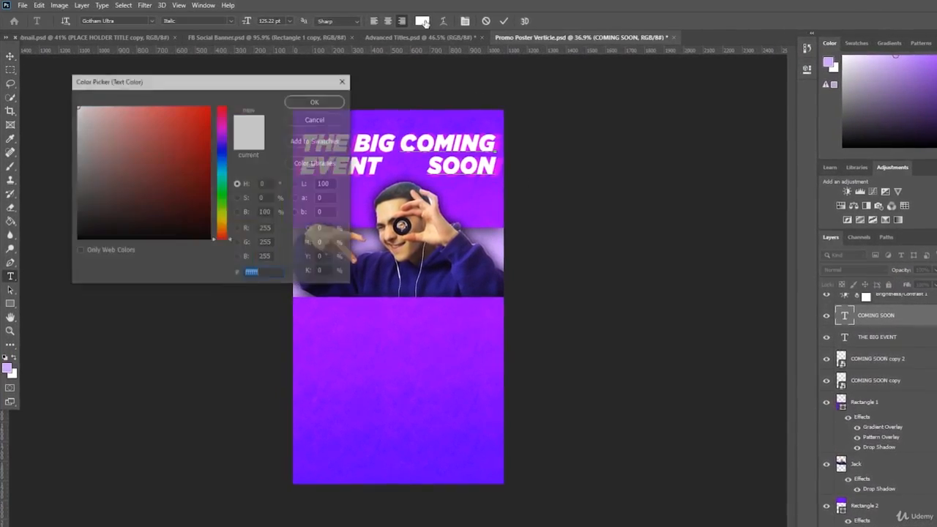
{"action": "mouse_move", "coordinate": [81, 117]}
{"action": "left_mouse_down"}
{"action": "mouse_move", "coordinate": [50, 129]}
{"action": "mouse_move", "coordinate": [82, 135]}
{"action": "mouse_move", "coordinate": [70, 145]}
{"action": "left_mouse_up"}
{"action": "key", "text": "Return"}
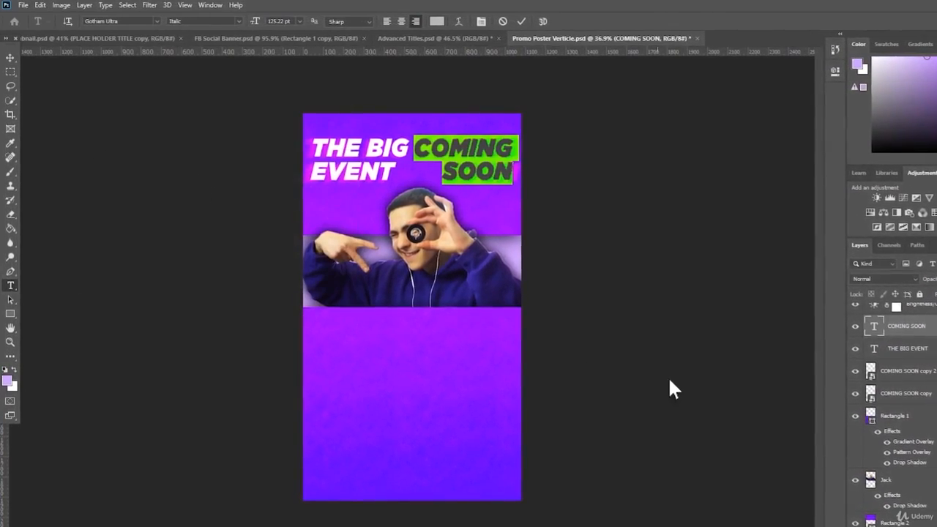
{"action": "key", "text": "ctrl+Return"}
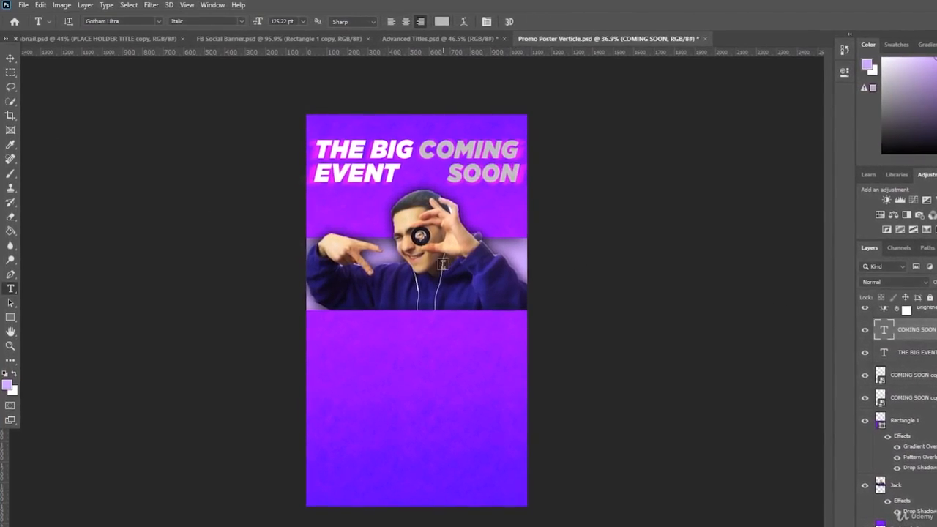
{"action": "key", "text": "ctrl+z"}
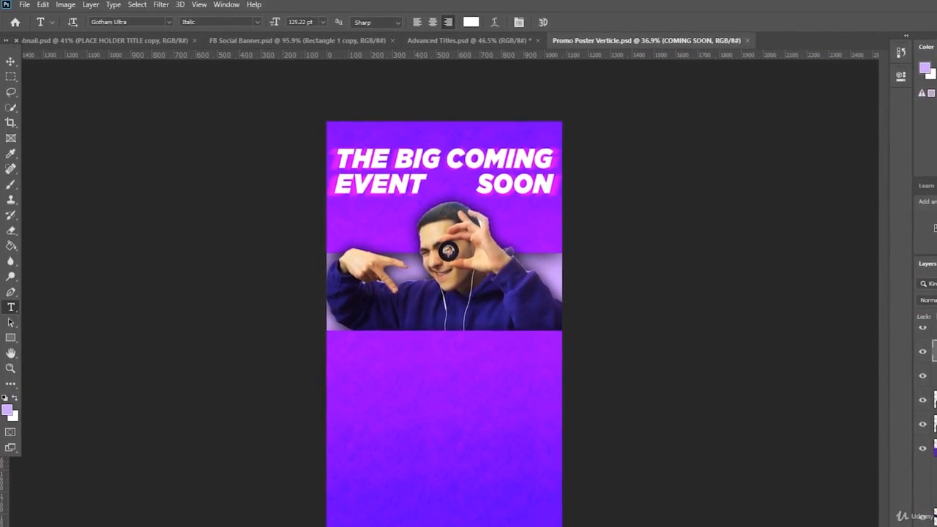
- Move COMING SOON down, delete the white COMING SOON layer, and zoom in on the title
{"action": "key", "text": "ctrl+t"}
{"action": "left_click_drag", "start_coordinate": [531, 170], "coordinate": [531, 196]}
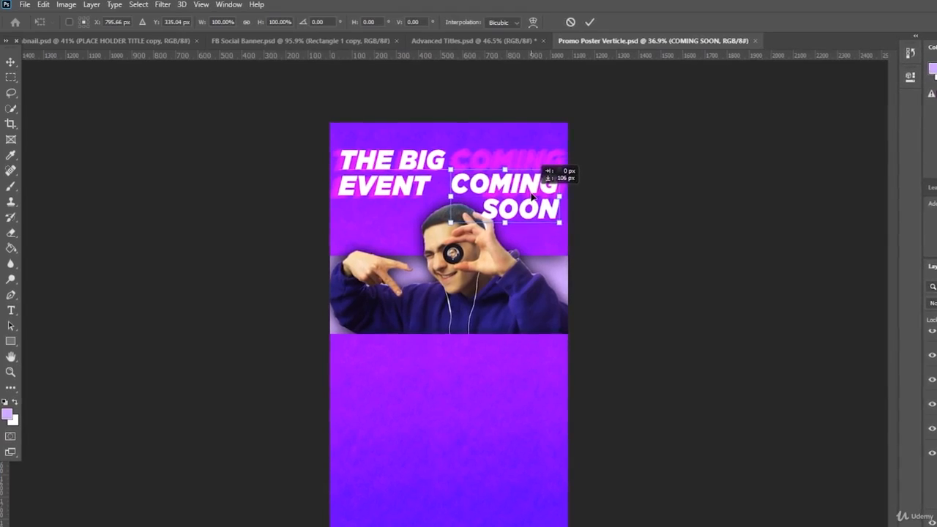
{"action": "key", "text": "Return"}
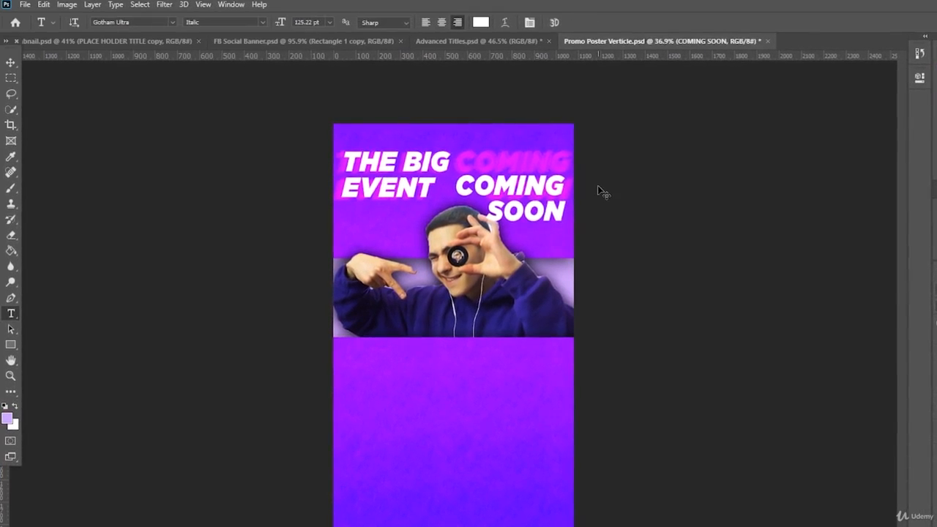
{"action": "key", "text": "Delete"}
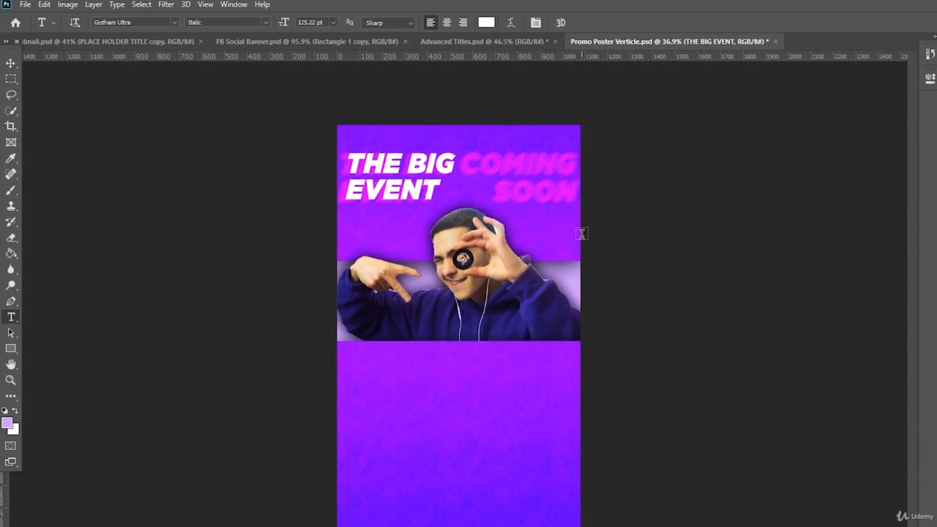
{"action": "left_click", "coordinate": [8, 383]}
{"action": "left_click_drag", "start_coordinate": [229, 289], "coordinate": [229, 290]}
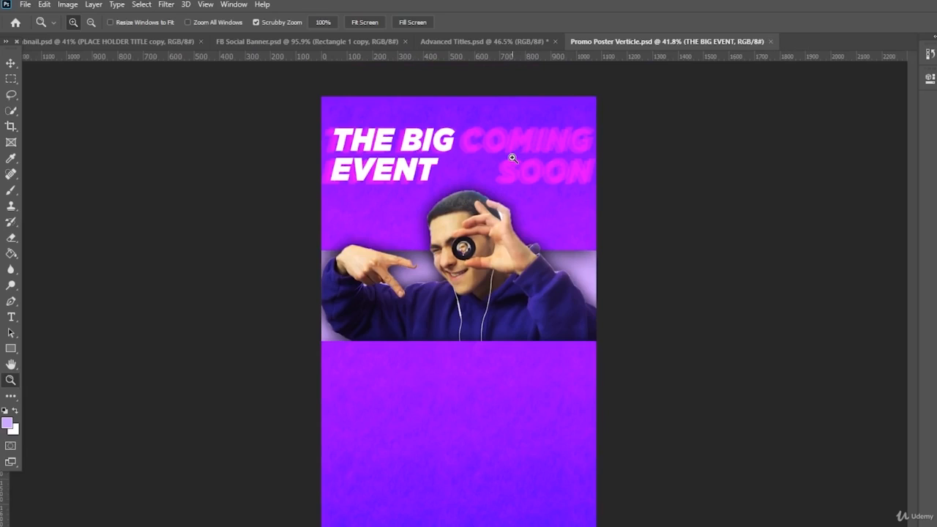
{"action": "left_click_drag", "start_coordinate": [578, 197], "coordinate": [573, 207]}
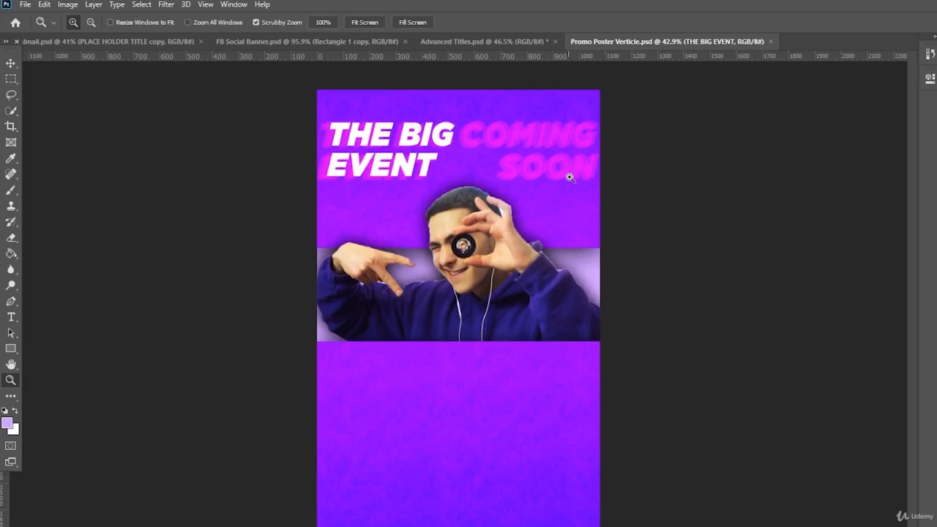
{"action": "left_click", "coordinate": [11, 317]}
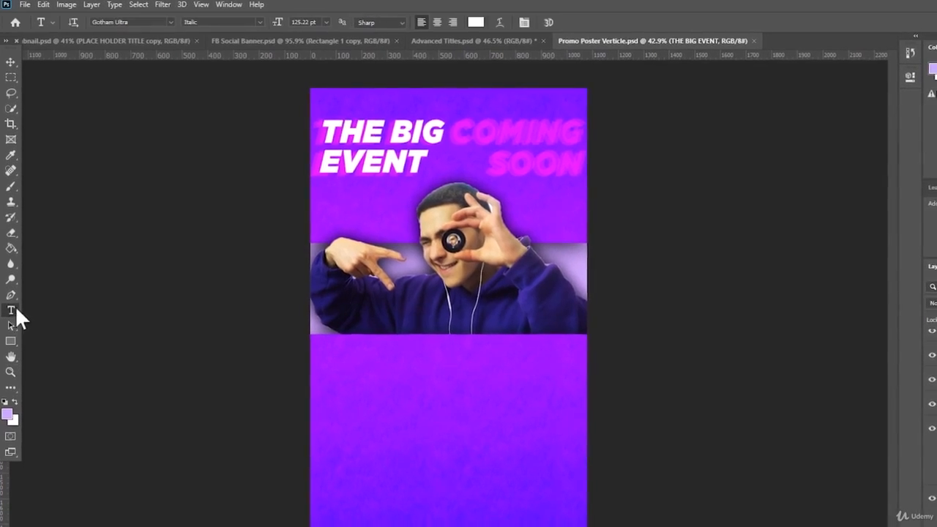
- Type a 'SATURDAY 5TH' text line in the lower half of the poster
{"action": "left_click", "coordinate": [383, 438]}
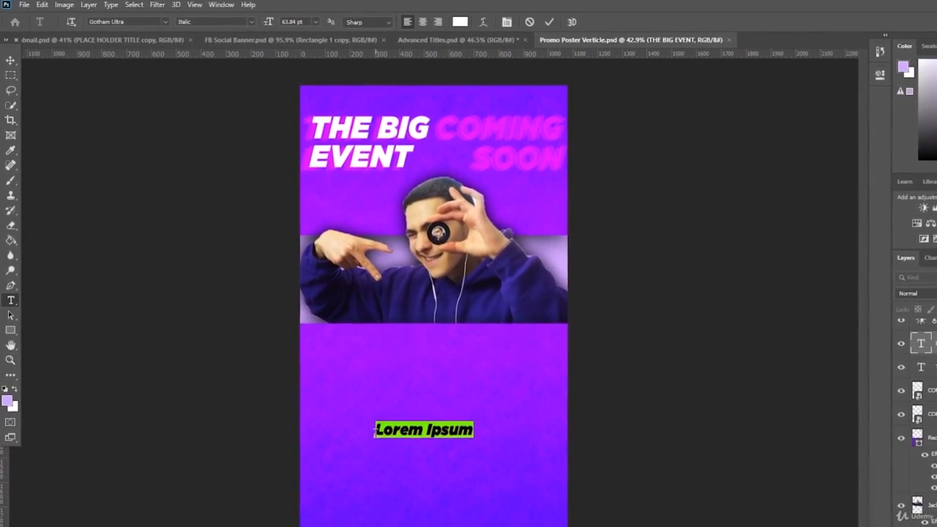
{"action": "type", "text": "SA"}
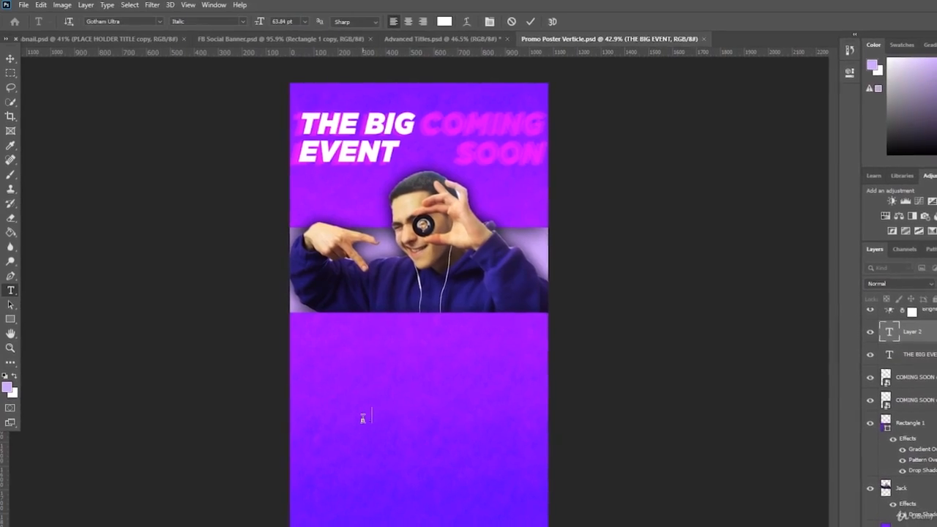
{"action": "type", "text": "TURF"}
{"action": "key", "text": "BackSpace"}
{"action": "type", "text": "DAY 5"}
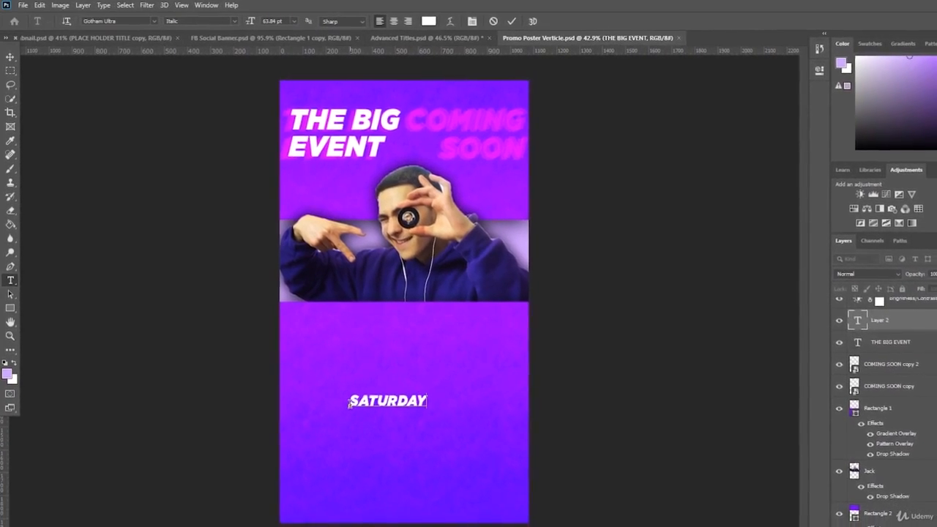
{"action": "type", "text": "THJ"}
{"action": "key", "text": "BackSpace"}
{"action": "key", "text": "BackSpace"}
{"action": "key", "text": "BackSpace"}
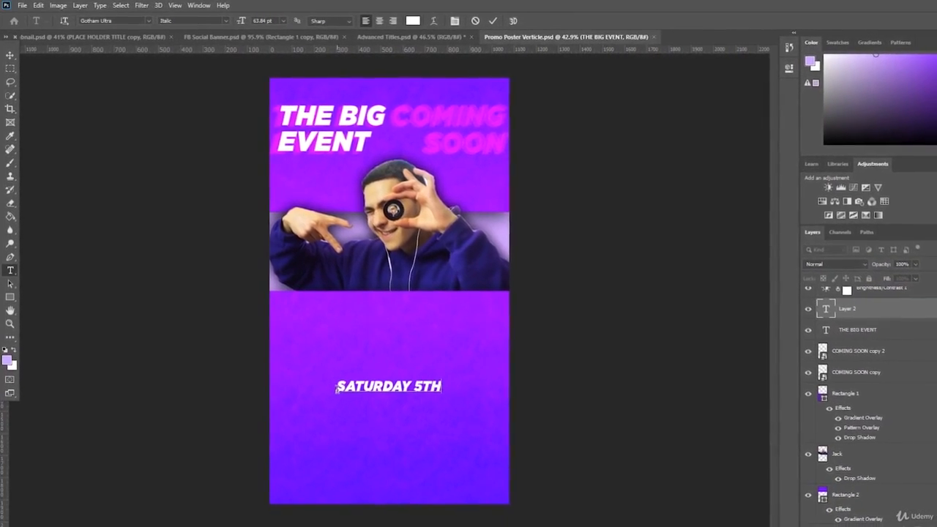
{"action": "key", "text": "BackSpace"}
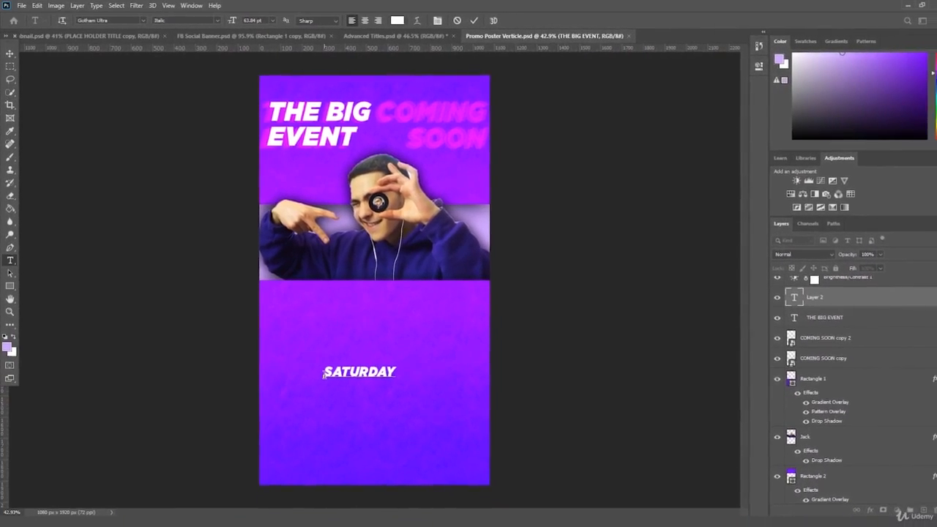
{"action": "type", "text": "5TH"}
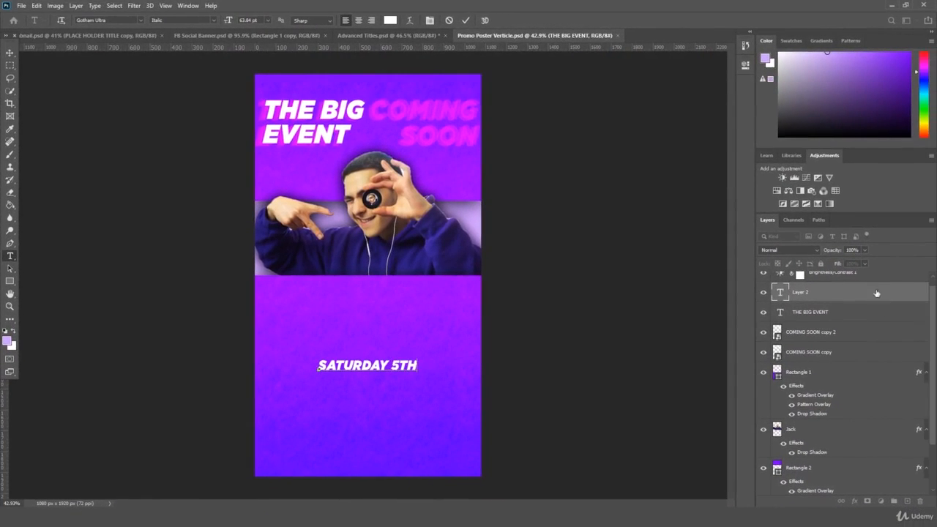
- Enlarge SATURDAY 5TH, centre it below the photo, and duplicate its layer
{"action": "key", "text": "ctrl+t"}
{"action": "left_click_drag", "start_coordinate": [418, 372], "coordinate": [475, 325]}
{"action": "left_click_drag", "start_coordinate": [461, 314], "coordinate": [425, 351]}
{"action": "key", "text": "Return"}
{"action": "key", "text": "t"}
{"action": "left_click_drag", "start_coordinate": [787, 294], "coordinate": [894, 500]}
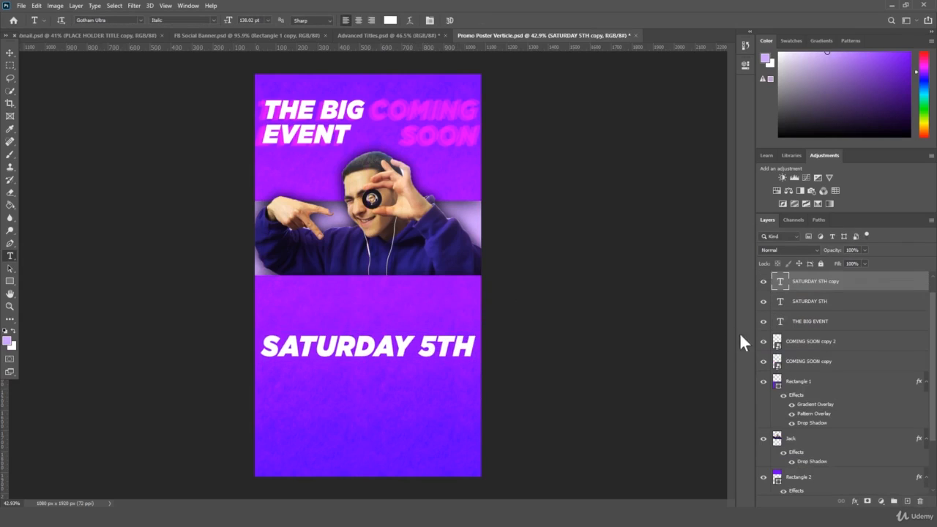
- Shrink the date copy, move it below, and retype it as BULLWORTHY PARK
{"action": "key", "text": "ctrl+t"}
{"action": "left_click_drag", "start_coordinate": [478, 330], "coordinate": [392, 378]}
{"action": "key", "text": "Return"}
{"action": "left_click", "coordinate": [10, 256]}
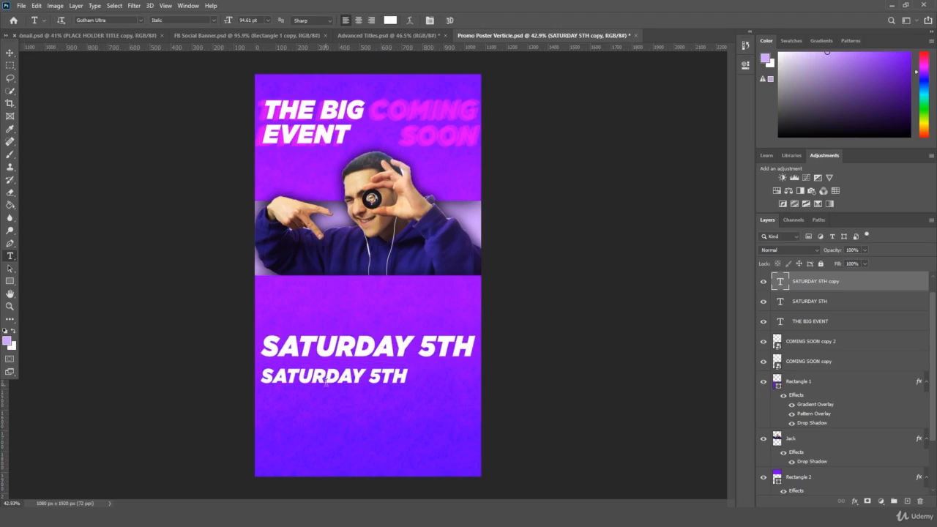
{"action": "triple_click", "coordinate": [331, 377]}
{"action": "type", "text": "BULLWORTHY PARK"}
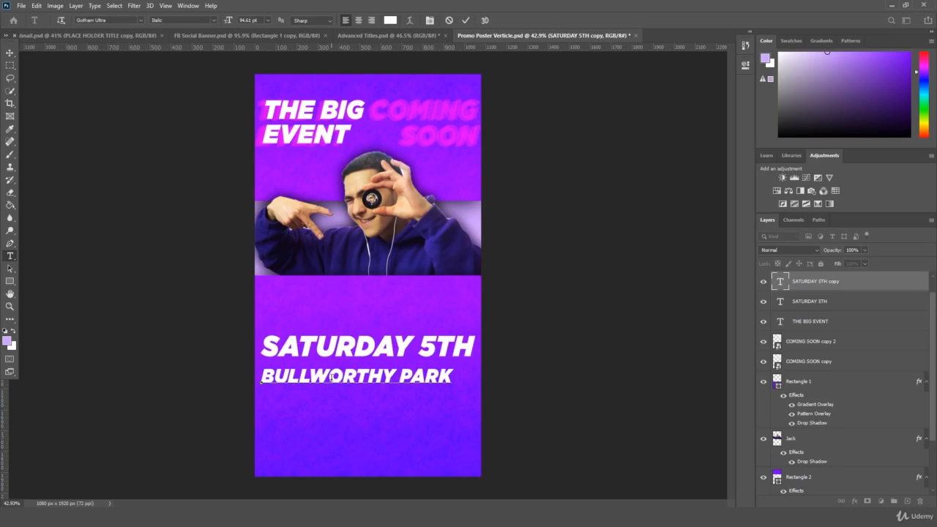
- Scale the BULLWORTHY PARK line to about 64% and centre it under the date
{"action": "key", "text": "ctrl+t"}
{"action": "left_click_drag", "start_coordinate": [452, 383], "coordinate": [386, 372]}
{"action": "left_click_drag", "start_coordinate": [359, 371], "coordinate": [414, 373]}
{"action": "key", "text": "Return"}
{"action": "key", "text": "ctrl+t"}
{"action": "key", "text": "Return"}
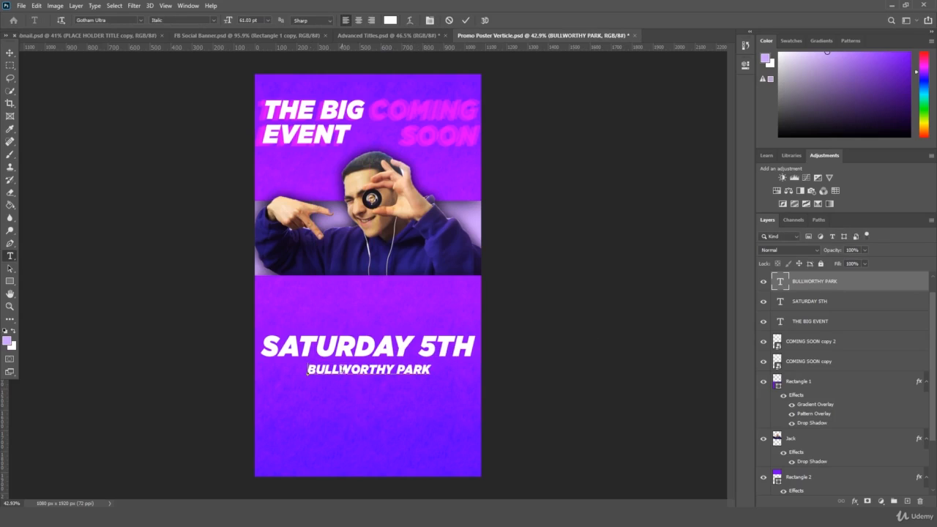
- Add an @ sign before BULLWORTHY and re-centre the venue line
{"action": "left_click", "coordinate": [307, 370]}
{"action": "type", "text": "@"}
{"action": "key", "text": "ctrl+Return"}
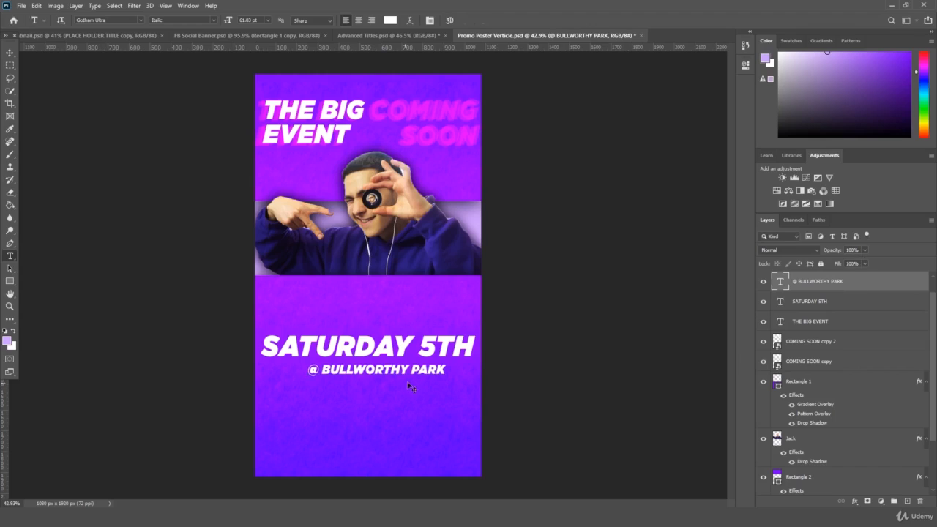
{"action": "key", "text": "ctrl+t"}
{"action": "left_click_drag", "start_coordinate": [437, 376], "coordinate": [430, 375]}
{"action": "key", "text": "Return"}
{"action": "key", "text": "t"}
- Prefix the line with 4PM so it reads '4PM @ BULLWORTHY PARK', centred
{"action": "left_click", "coordinate": [303, 370]}
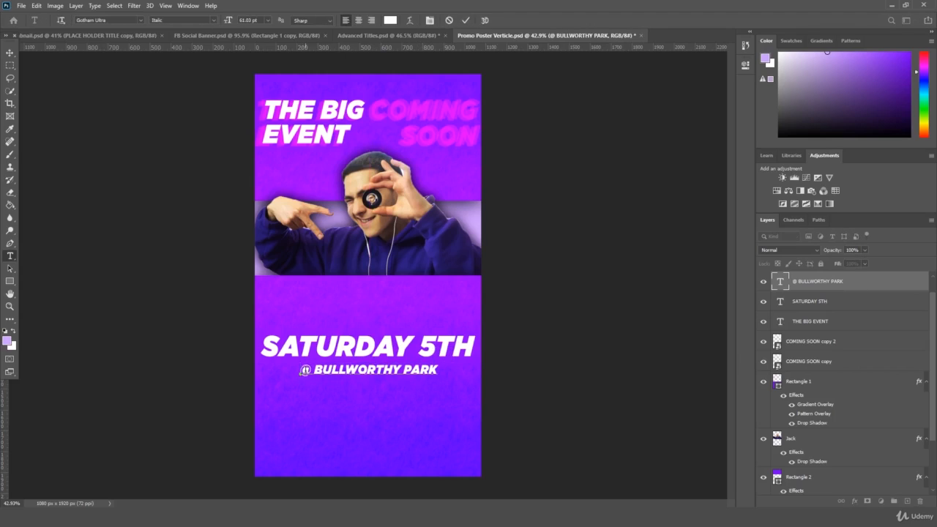
{"action": "type", "text": "4PM"}
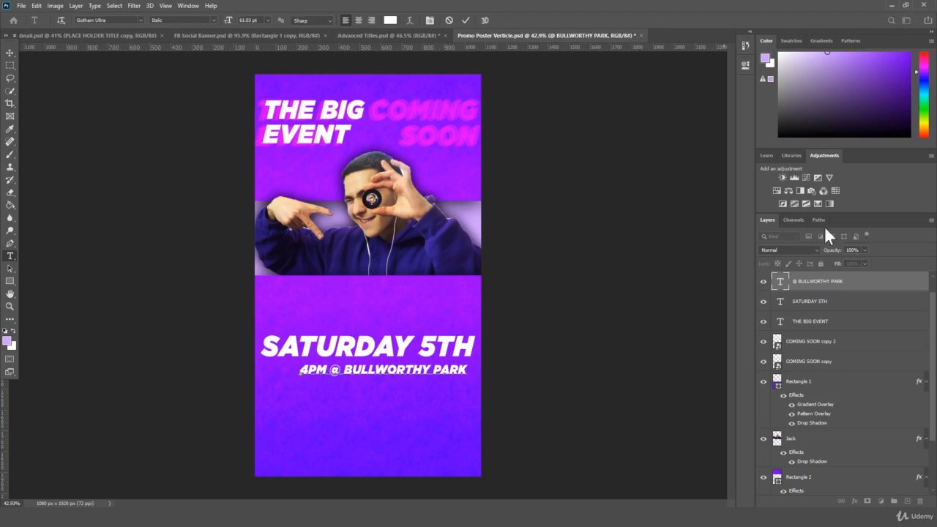
{"action": "key", "text": "ctrl+t"}
{"action": "left_click_drag", "start_coordinate": [439, 370], "coordinate": [426, 372]}
{"action": "key", "text": "Return"}
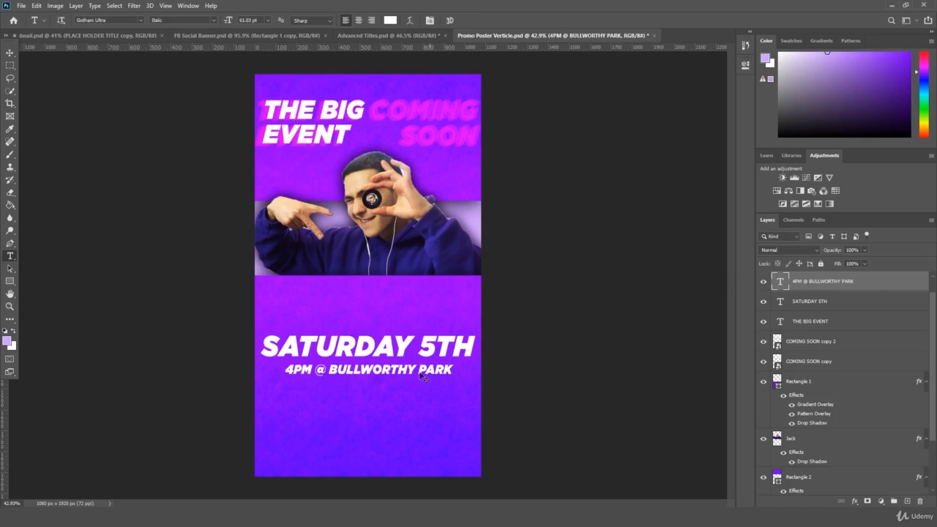
- Reposition the date and venue lines together, keeping them centred on the poster
{"action": "left_click", "coordinate": [431, 350], "text": "ctrl+shift"}
{"action": "key", "text": "ctrl+t"}
{"action": "left_click_drag", "start_coordinate": [435, 339], "coordinate": [434, 380]}
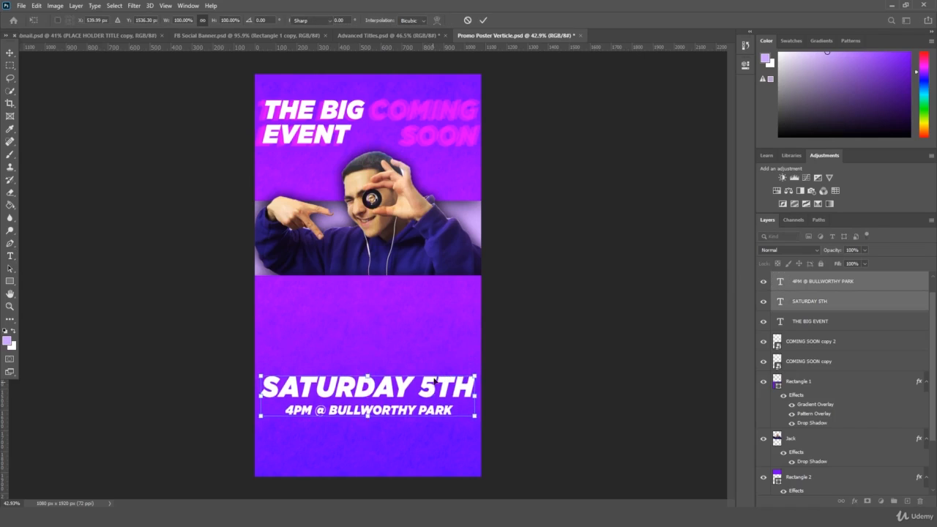
{"action": "key", "text": "Return"}
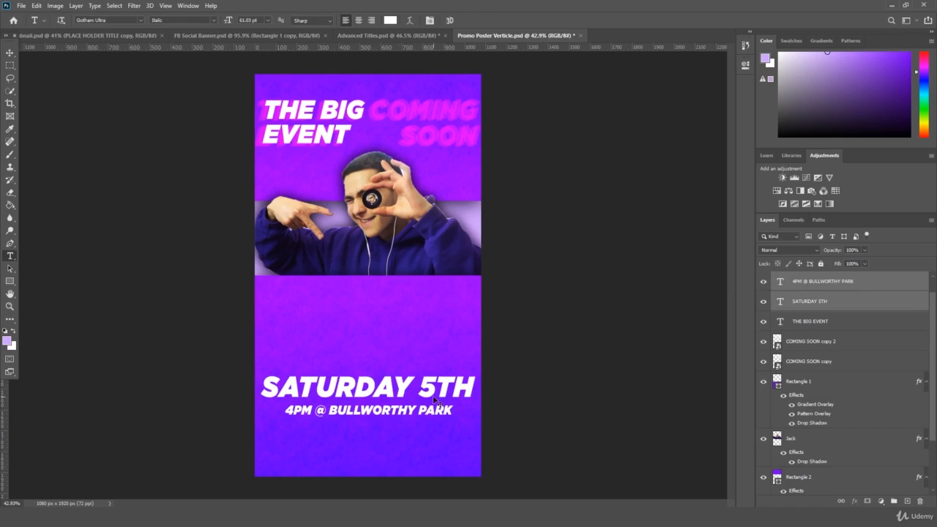
{"action": "key", "text": "ctrl+t"}
{"action": "left_click_drag", "start_coordinate": [434, 399], "coordinate": [440, 372]}
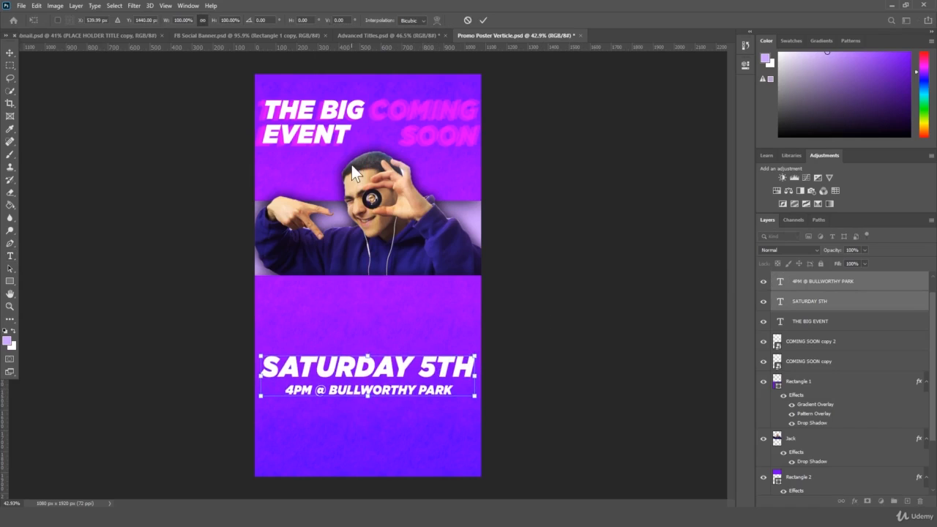
{"action": "key", "text": "Return"}
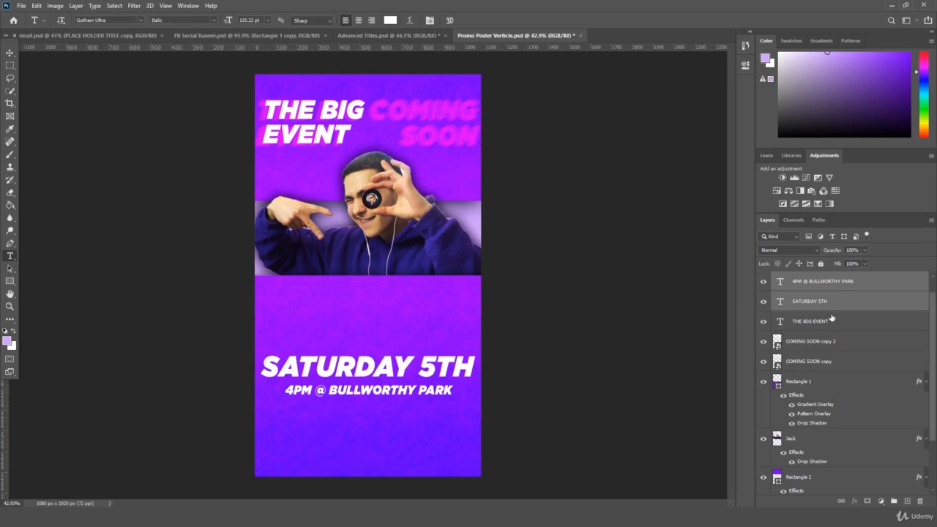
- Duplicate the SATURDAY 5TH layer
{"action": "left_click_drag", "start_coordinate": [831, 318], "coordinate": [893, 502]}
{"action": "left_click_drag", "start_coordinate": [837, 283], "coordinate": [905, 500]}
{"action": "left_click", "coordinate": [850, 301]}
- Move the date copy above SATURDAY 5TH and retype it as DON'T MISS IT!
{"action": "key", "text": "ctrl+t"}
{"action": "left_click_drag", "start_coordinate": [401, 367], "coordinate": [401, 326]}
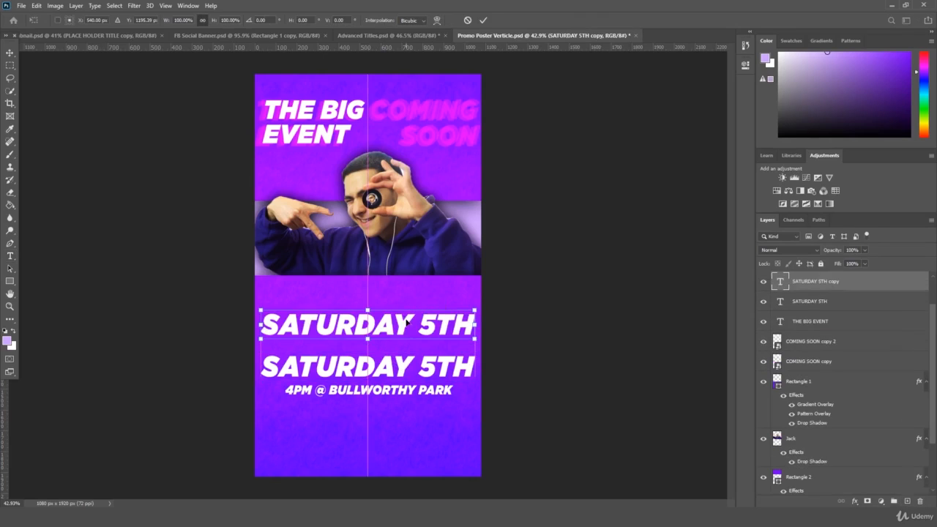
{"action": "key", "text": "Return"}
{"action": "triple_click", "coordinate": [401, 322]}
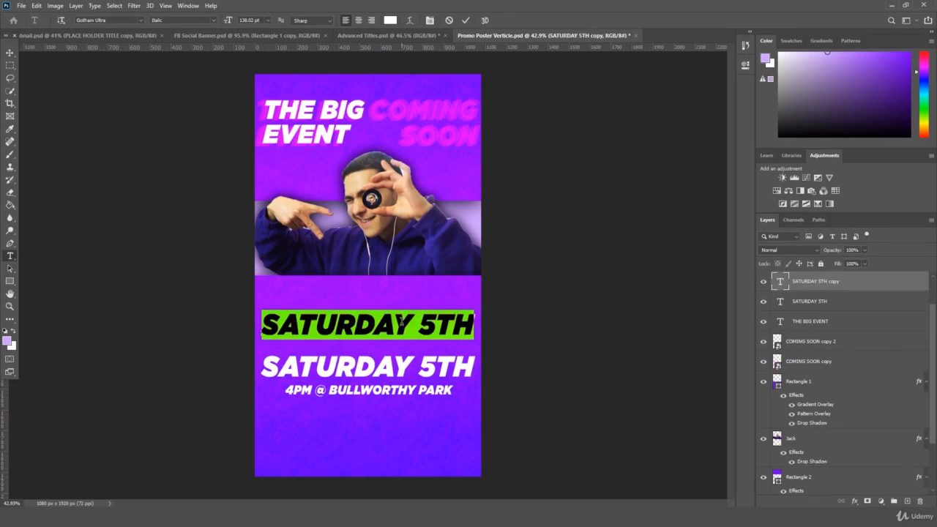
{"action": "type", "text": "DOMN"}
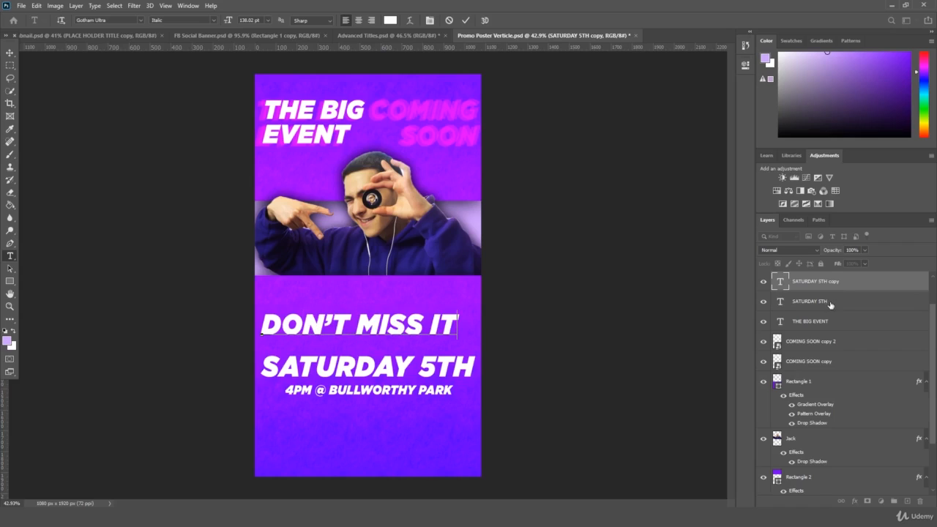
{"action": "left_click", "coordinate": [824, 287]}
- Centre the DON'T MISS IT! headline horizontally on the poster
{"action": "key", "text": "ctrl+t"}
{"action": "key", "text": "Return"}
{"action": "key", "text": "t"}
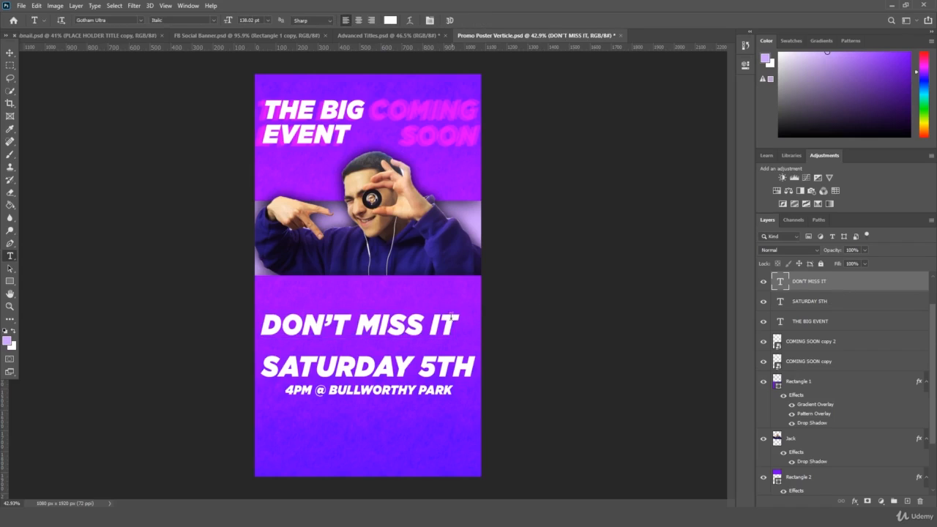
{"action": "key", "text": "ctrl+t"}
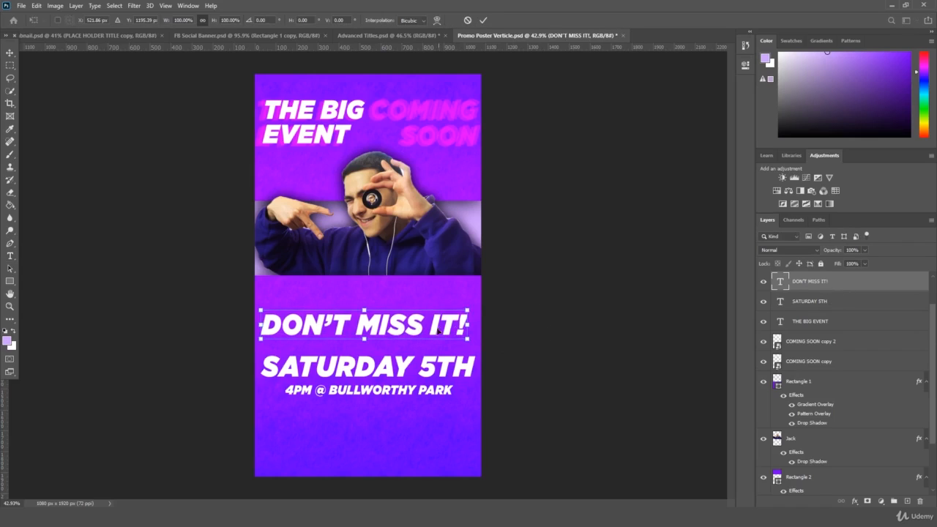
{"action": "left_click_drag", "start_coordinate": [434, 331], "coordinate": [442, 330]}
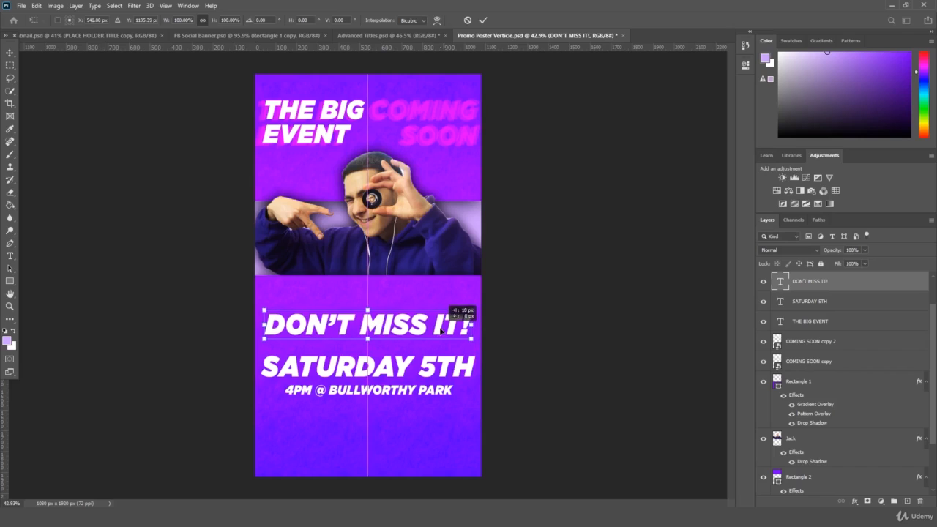
{"action": "key", "text": "Return"}
{"action": "key", "text": "t"}
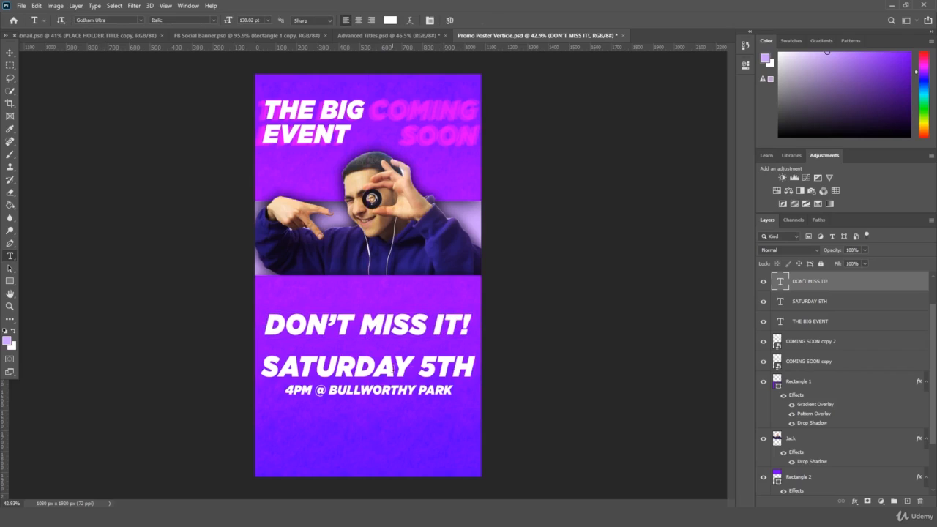
- Move the SATURDAY 5TH layer above the 4PM layer in the stack
{"action": "left_click", "coordinate": [823, 302]}
{"action": "left_click", "coordinate": [824, 323], "text": "shift"}
{"action": "key", "text": "ctrl+t"}
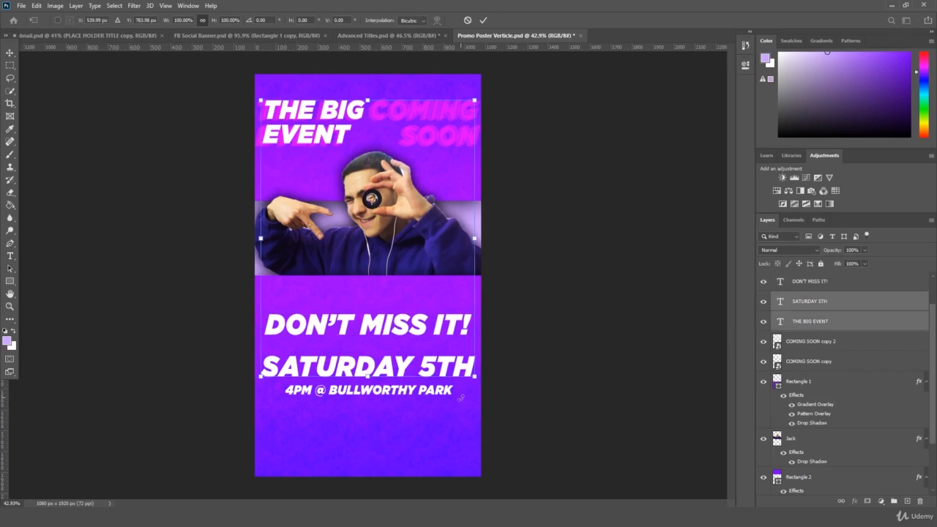
{"action": "left_click", "coordinate": [832, 301]}
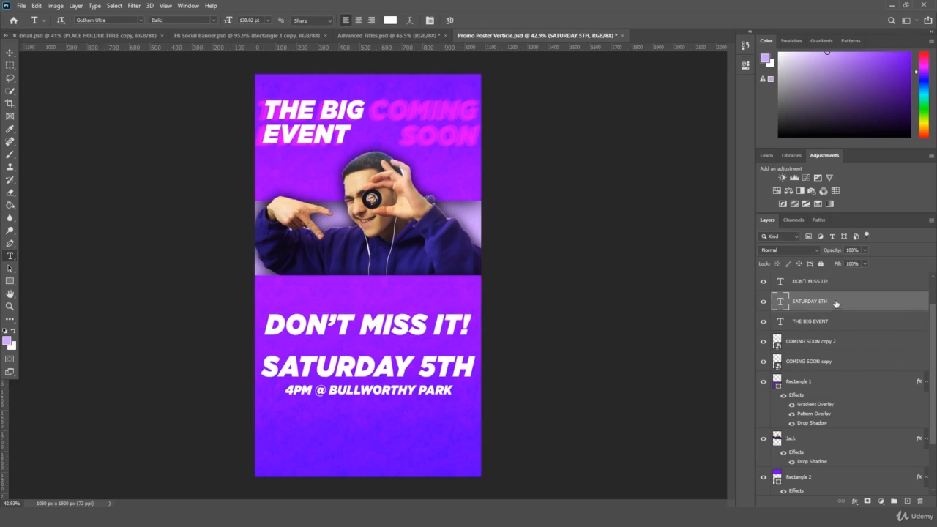
{"action": "left_click", "coordinate": [835, 284], "text": "shift"}
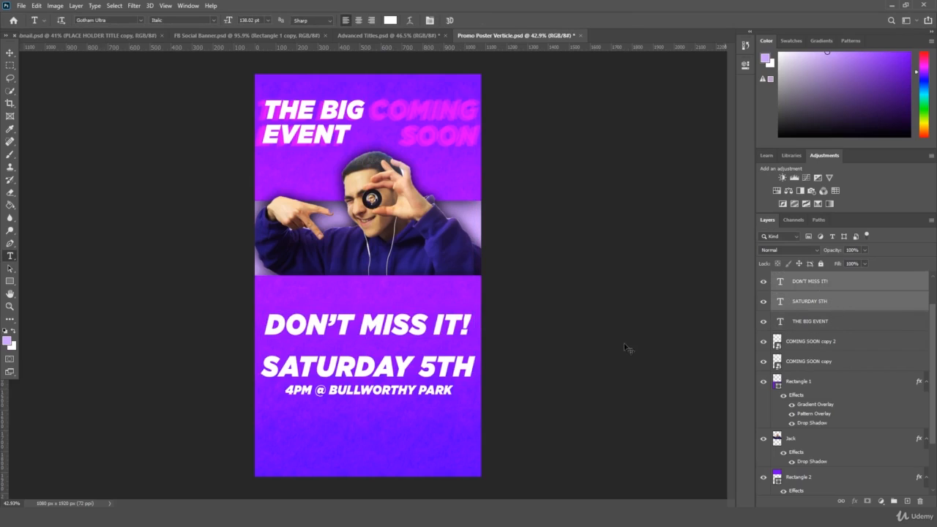
{"action": "left_click", "coordinate": [829, 303]}
{"action": "scroll", "coordinate": [828, 322], "scroll_direction": "up", "scroll_amount": 2}
{"action": "left_click_drag", "start_coordinate": [822, 340], "coordinate": [827, 295]}
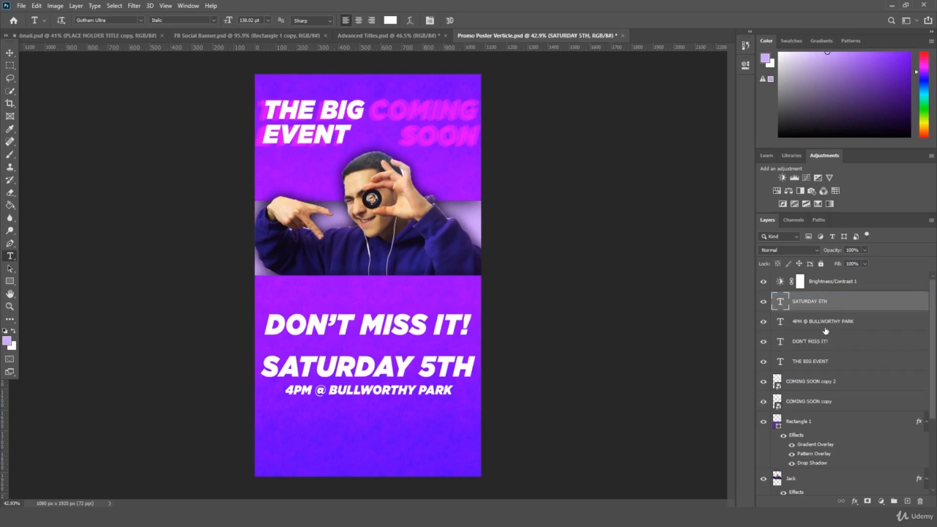
- Scale the date and venue lines to 76% and raise the three-line text block
{"action": "left_click", "coordinate": [420, 391], "text": "ctrl+shift"}
{"action": "key", "text": "ctrl+t"}
{"action": "left_click_drag", "start_coordinate": [475, 399], "coordinate": [412, 360]}
{"action": "key", "text": "Return"}
{"action": "key", "text": "t"}
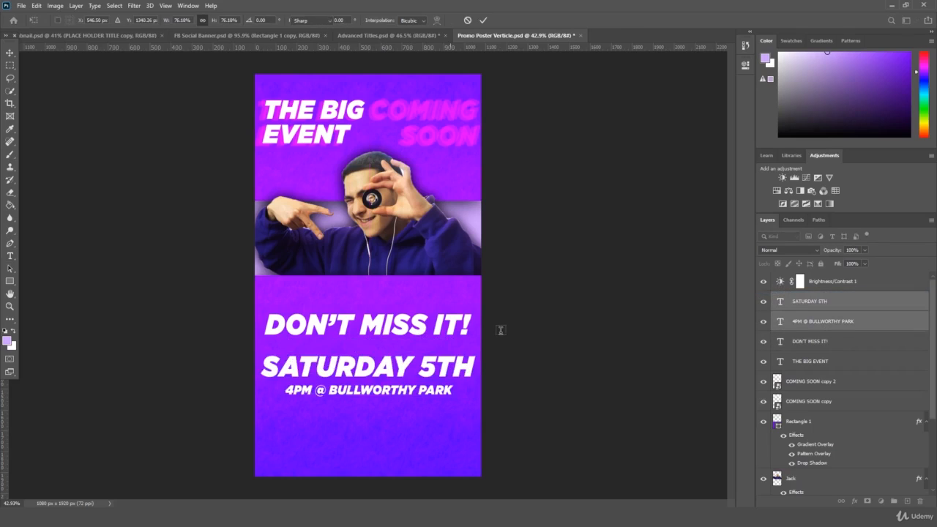
{"action": "key", "text": "ctrl+t"}
{"action": "left_click_drag", "start_coordinate": [369, 362], "coordinate": [368, 364]}
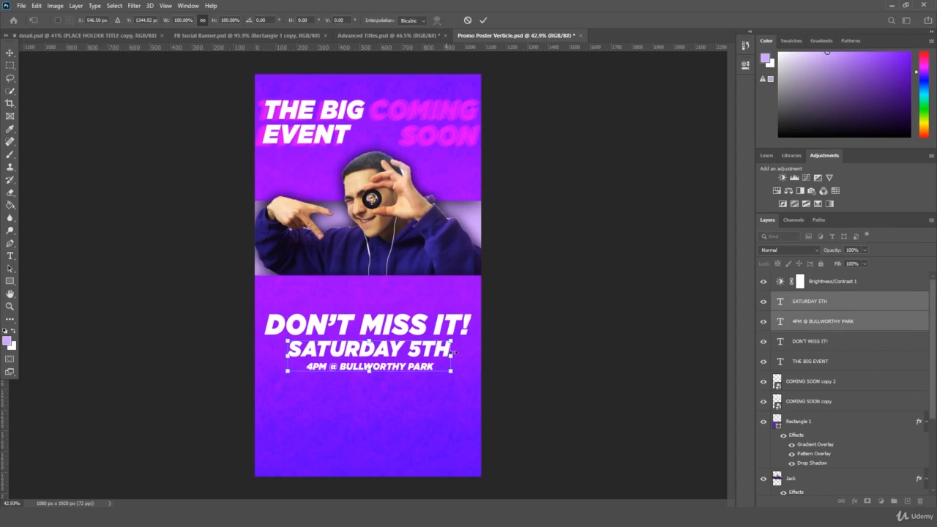
{"action": "key", "text": "Return"}
{"action": "mouse_move", "coordinate": [410, 329]}
{"action": "left_mouse_down"}
{"action": "mouse_move", "coordinate": [411, 339]}
{"action": "mouse_move", "coordinate": [410, 318]}
{"action": "left_mouse_up"}
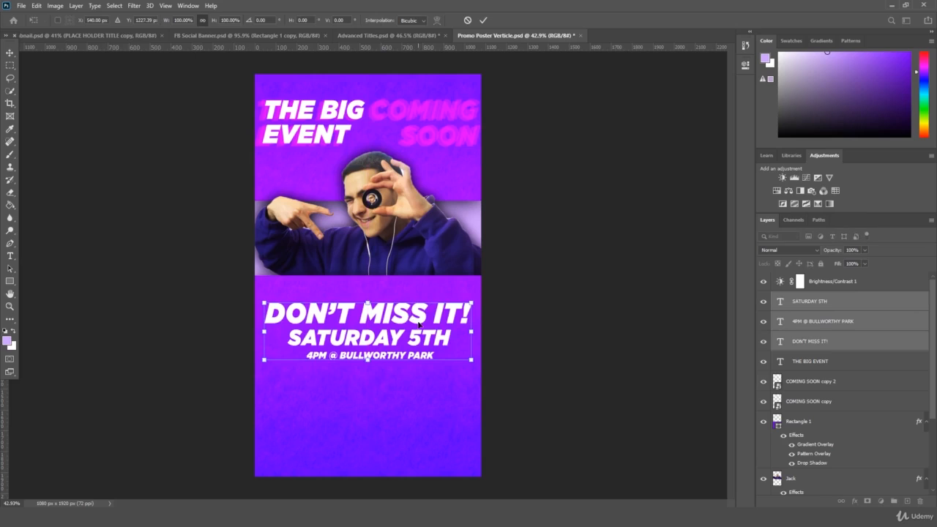
{"action": "key", "text": "Return"}
- Duplicate THE BIG EVENT title layer
{"action": "left_click", "coordinate": [846, 300]}
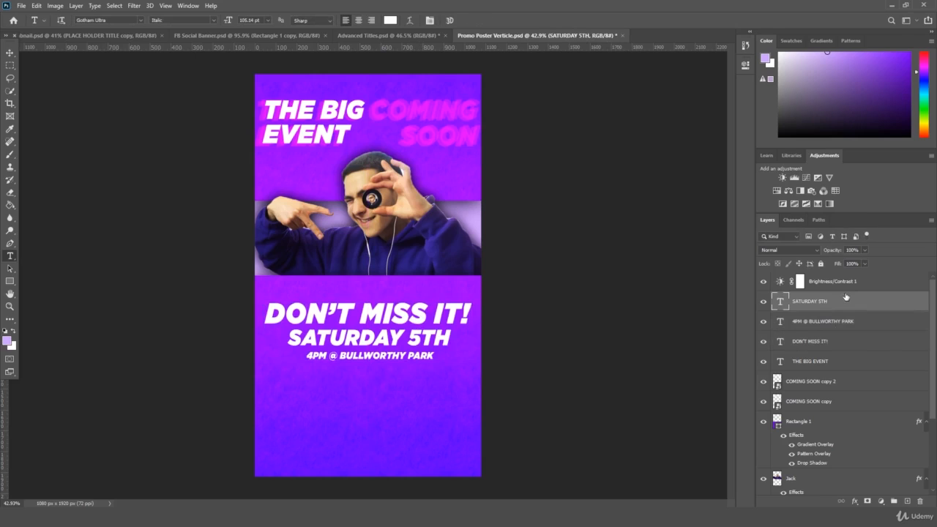
{"action": "left_click_drag", "start_coordinate": [854, 352], "coordinate": [906, 501]}
{"action": "key", "text": "ctrl+t"}
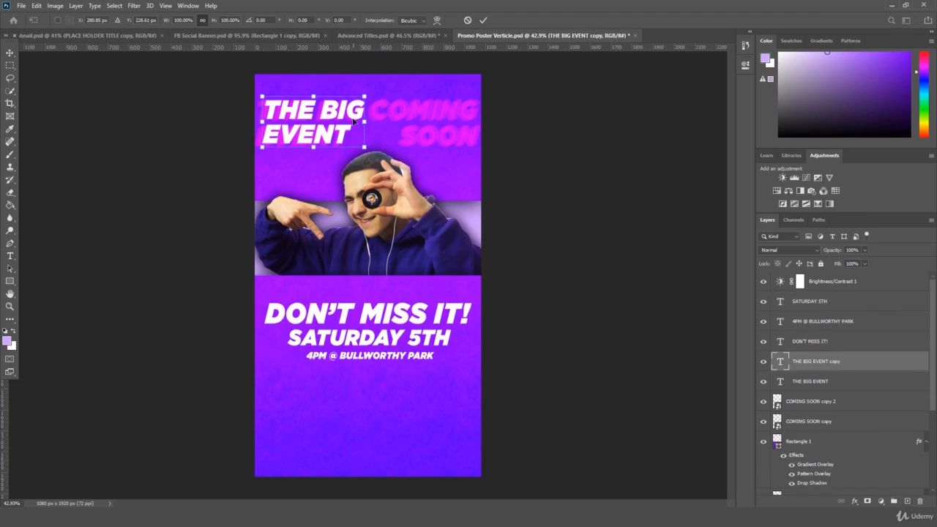
- Undo the title copy and make a 'Hosted by' line with the host's name from the 4PM line
{"action": "key", "text": "Escape"}
{"action": "key", "text": "ctrl+z"}
{"action": "left_click_drag", "start_coordinate": [814, 322], "coordinate": [907, 501]}
{"action": "key", "text": "ctrl+t"}
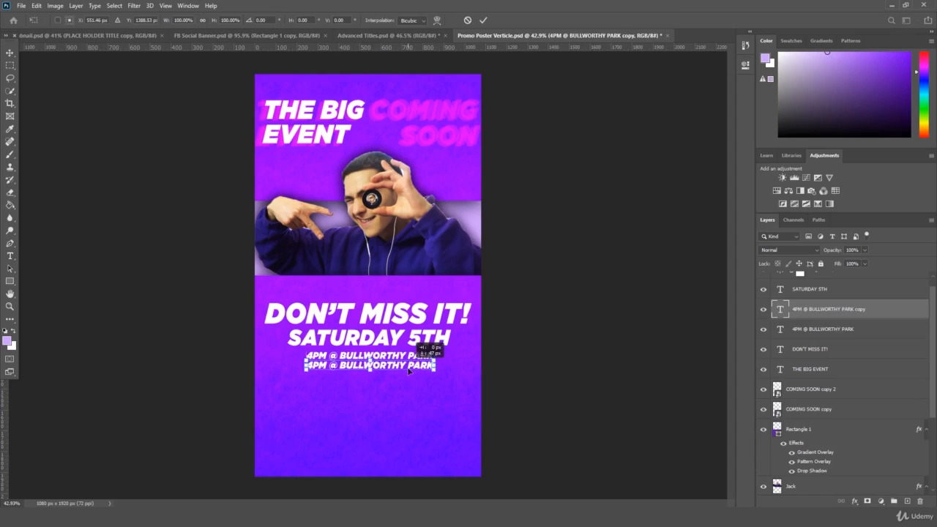
{"action": "left_click", "coordinate": [11, 256]}
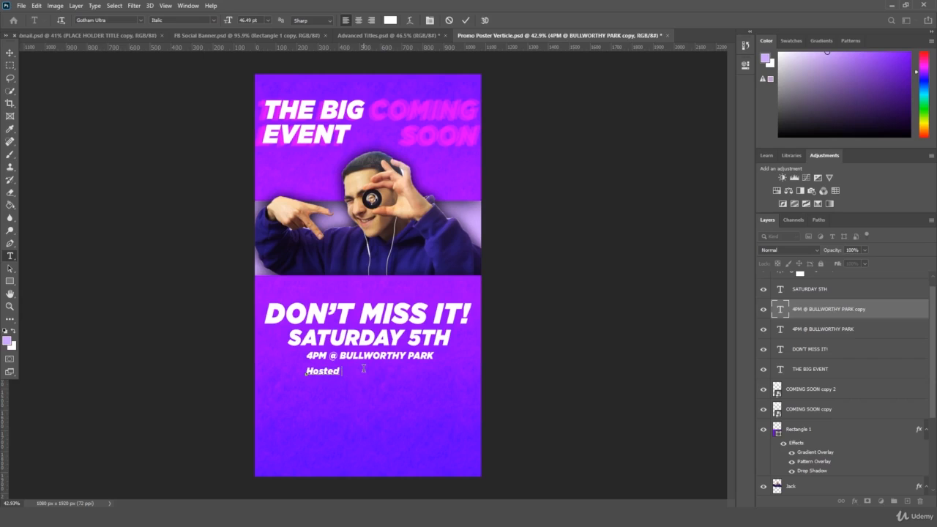
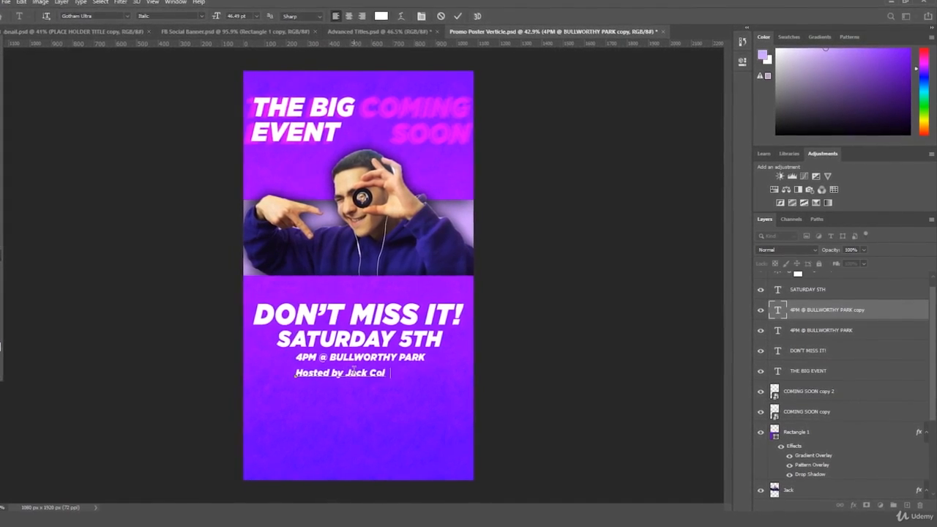
{"action": "left_click", "coordinate": [628, 345]}
- Centre the Hosted by line under the 4PM line and zoom out to the whole poster
{"action": "key", "text": "ctrl+t"}
{"action": "mouse_move", "coordinate": [365, 373]}
{"action": "left_mouse_down"}
{"action": "mouse_move", "coordinate": [381, 375]}
{"action": "mouse_move", "coordinate": [371, 376]}
{"action": "left_mouse_up"}
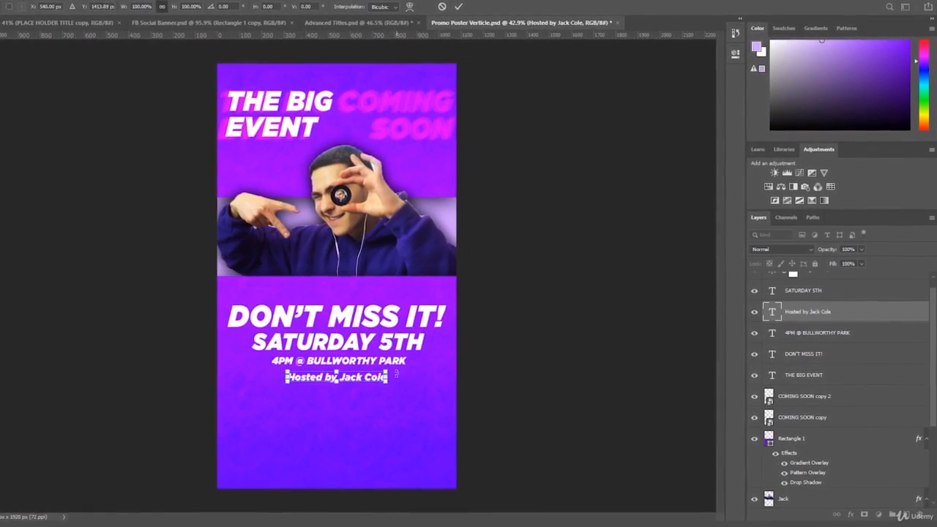
{"action": "key", "text": "Return"}
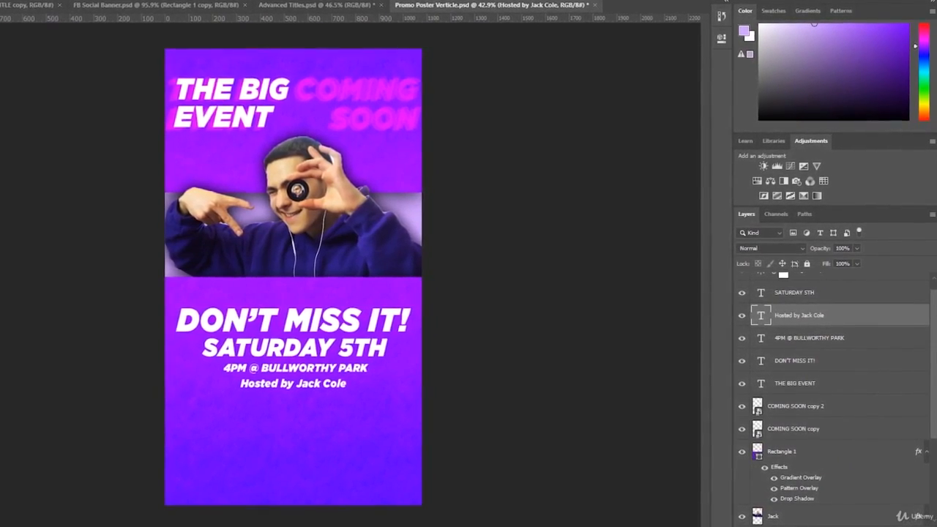
{"action": "key", "text": "ctrl+minus"}
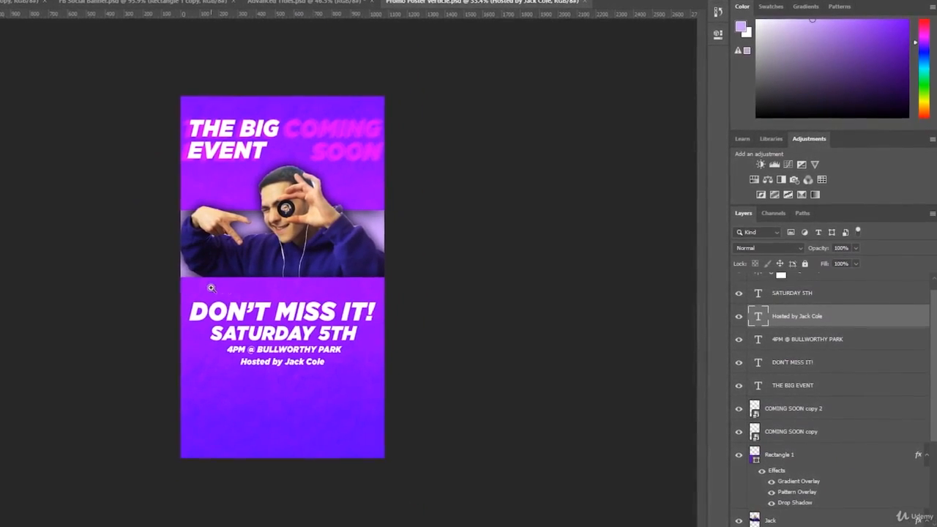
- Duplicate the five text layers from SATURDAY 5TH through THE BIG EVENT
{"action": "left_click", "coordinate": [206, 312]}
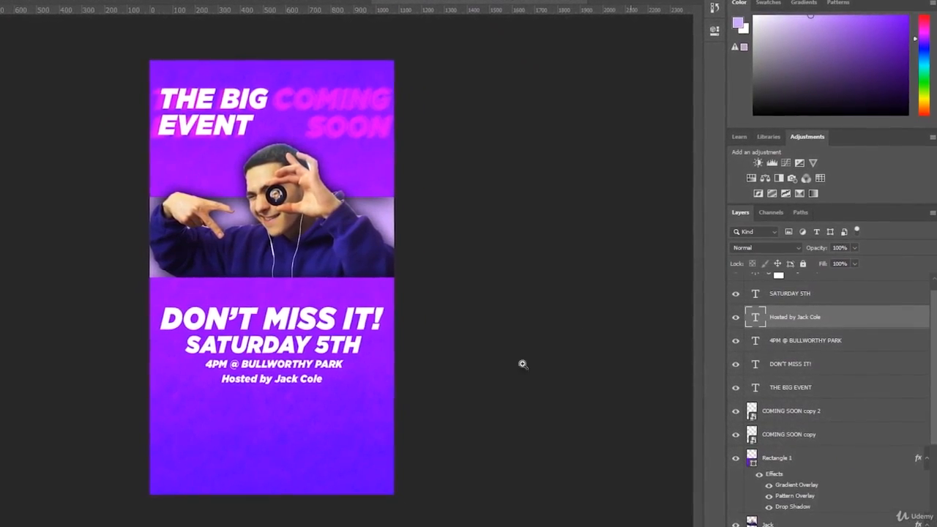
{"action": "left_click", "coordinate": [817, 385]}
{"action": "scroll", "coordinate": [816, 384], "scroll_direction": "up", "scroll_amount": 1}
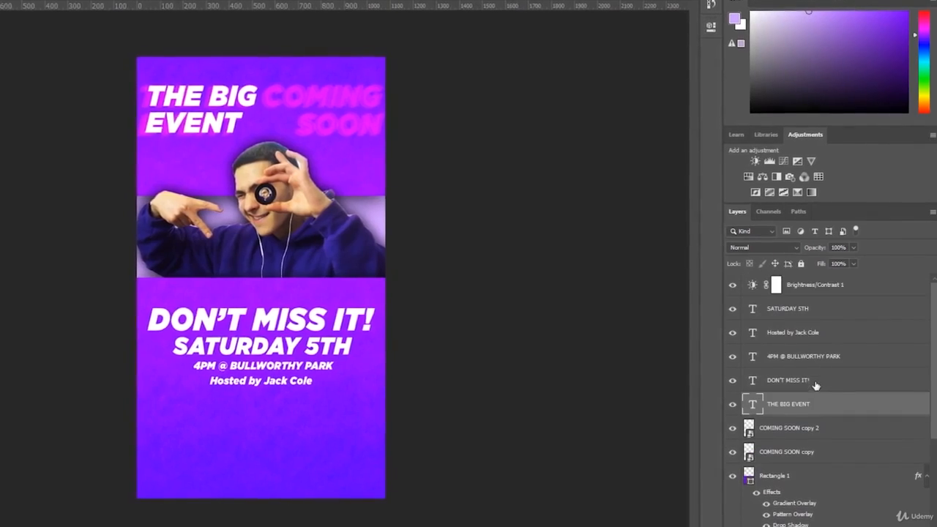
{"action": "left_click", "coordinate": [833, 310], "text": "shift"}
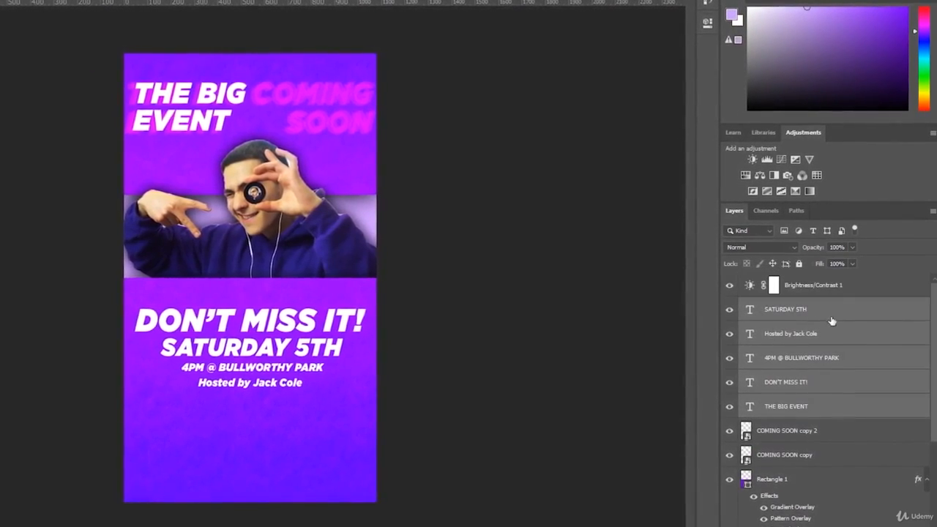
{"action": "key", "text": "ctrl+j"}
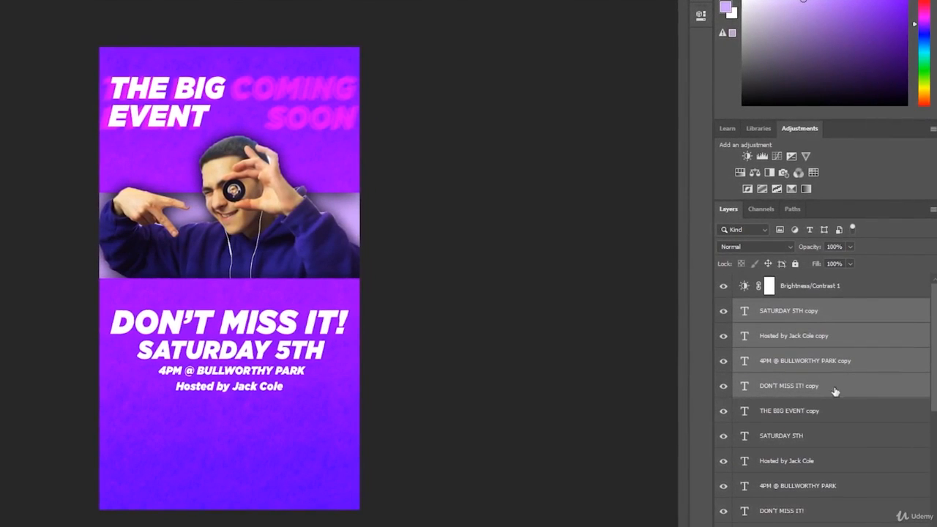
- Convert the text copies into one smart object and enlarge it slightly
{"action": "left_click", "coordinate": [818, 412]}
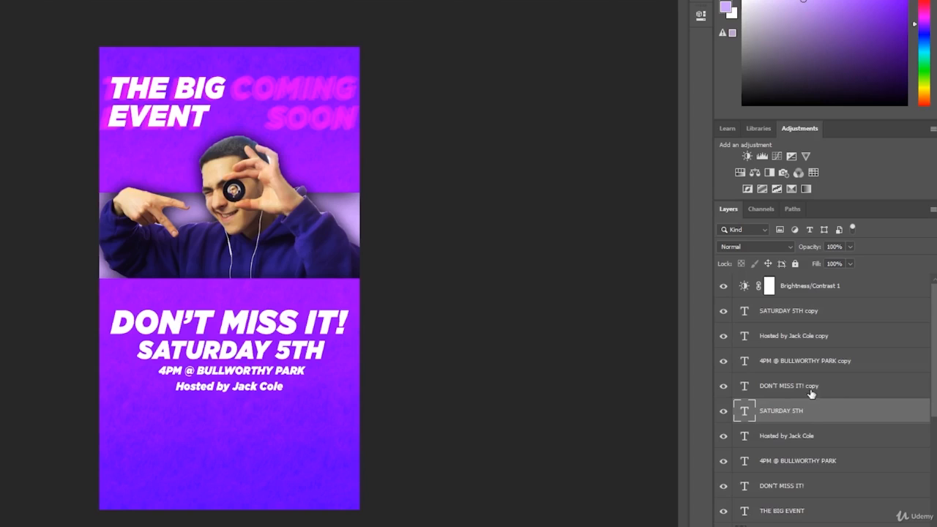
{"action": "left_click", "coordinate": [812, 388]}
{"action": "left_click", "coordinate": [814, 315], "text": "shift"}
{"action": "right_click", "coordinate": [814, 315]}
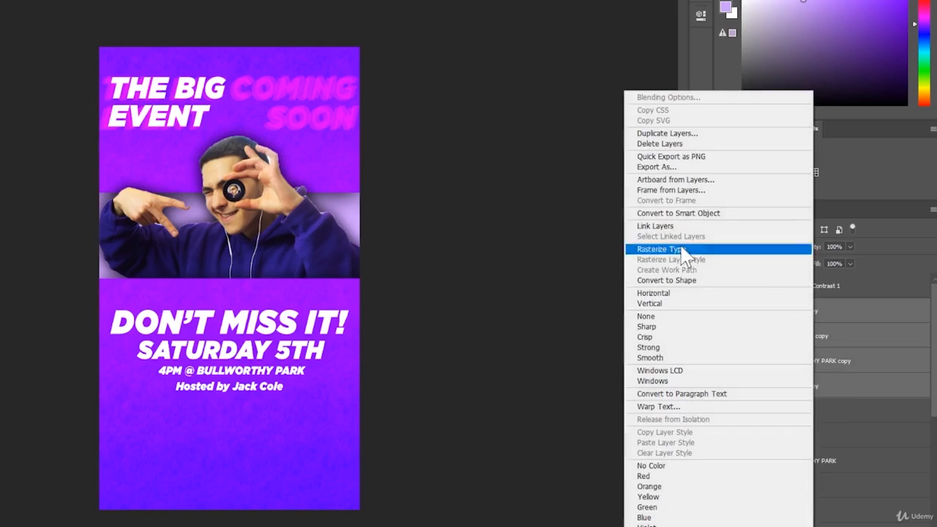
{"action": "left_click", "coordinate": [692, 209]}
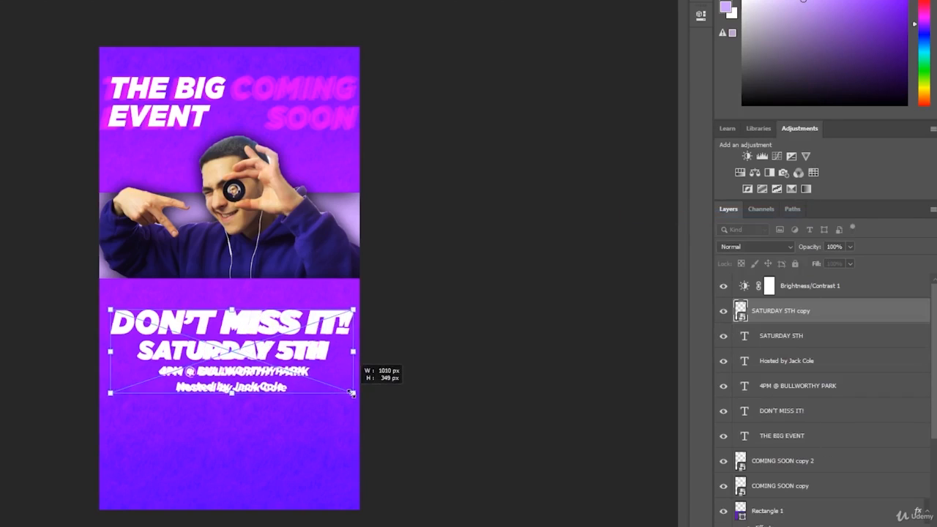
{"action": "left_click_drag", "start_coordinate": [107, 309], "coordinate": [105, 306]}
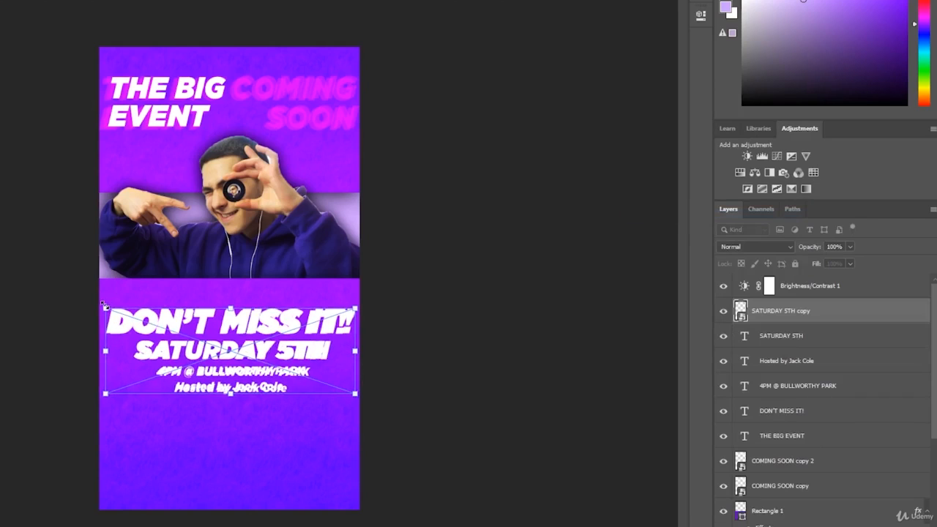
{"action": "key", "text": "Return"}
- Place the smart object below the text layers, set it to Soft Light, and duplicate it
{"action": "left_click_drag", "start_coordinate": [781, 310], "coordinate": [780, 448]}
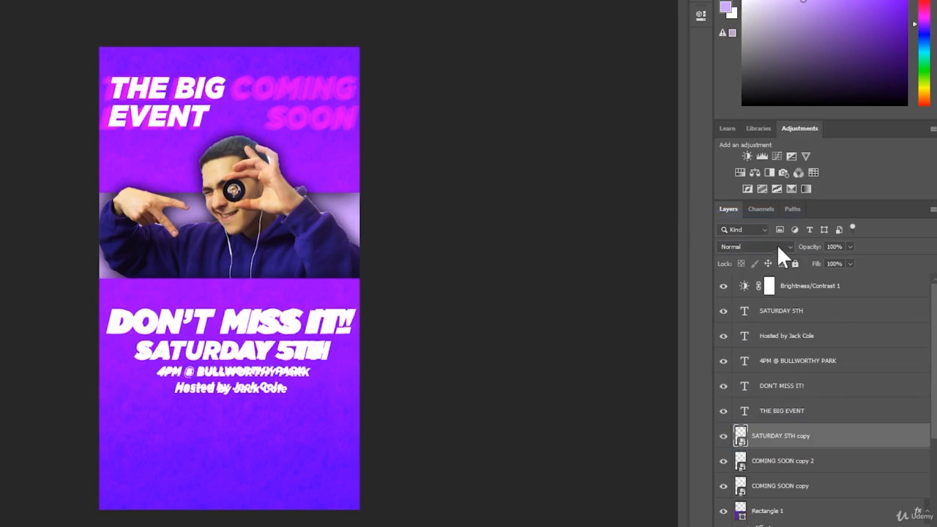
{"action": "left_click", "coordinate": [778, 246]}
{"action": "left_click", "coordinate": [784, 412]}
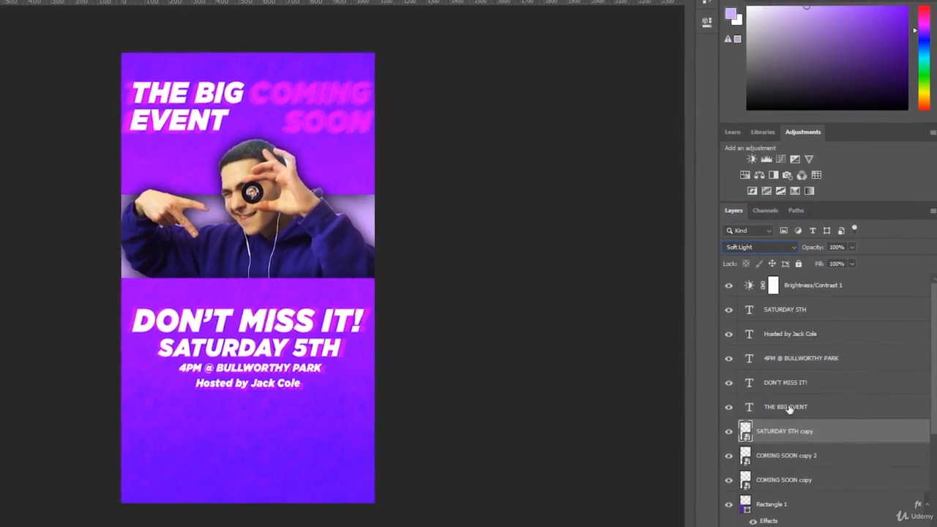
{"action": "key", "text": "ctrl+j"}
{"action": "key", "text": "ctrl+t"}
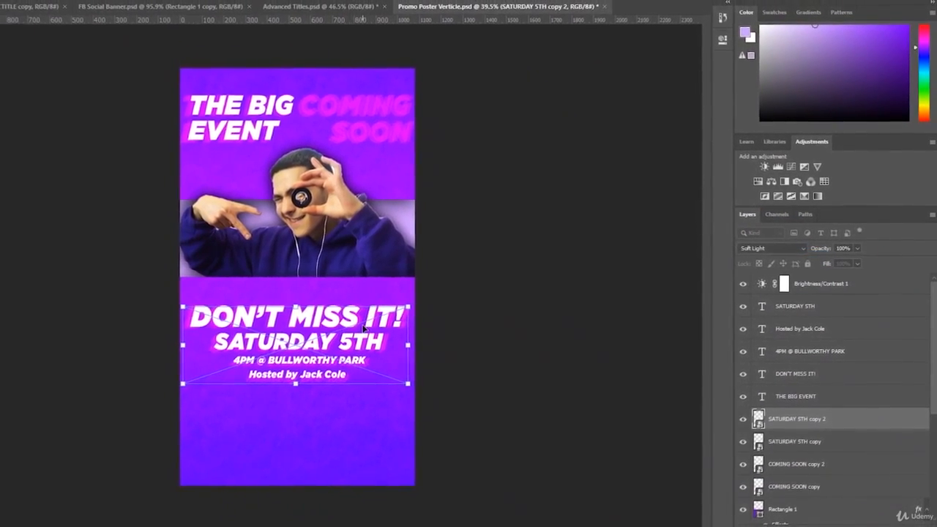
{"action": "key", "text": "Return"}
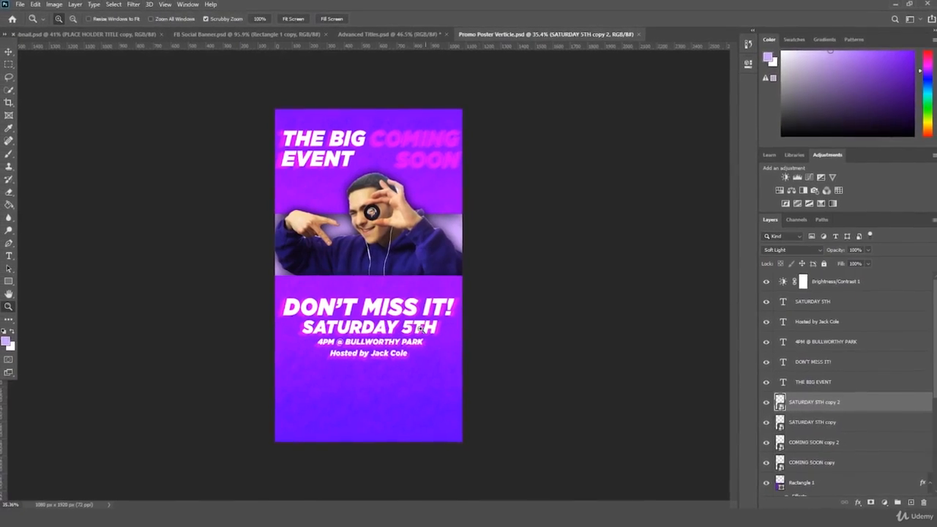
{"action": "key", "text": "t"}
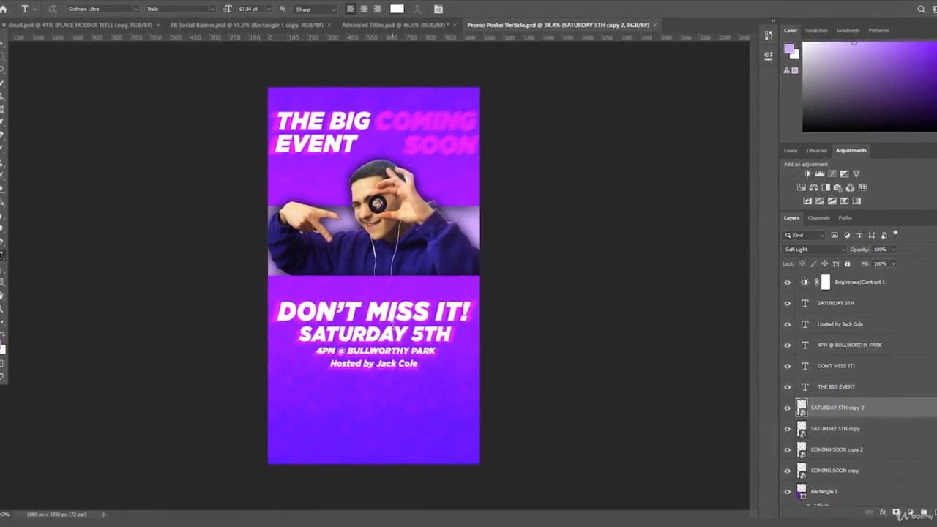
{"action": "left_click", "coordinate": [393, 333]}
{"action": "key", "text": "ctrl+a"}
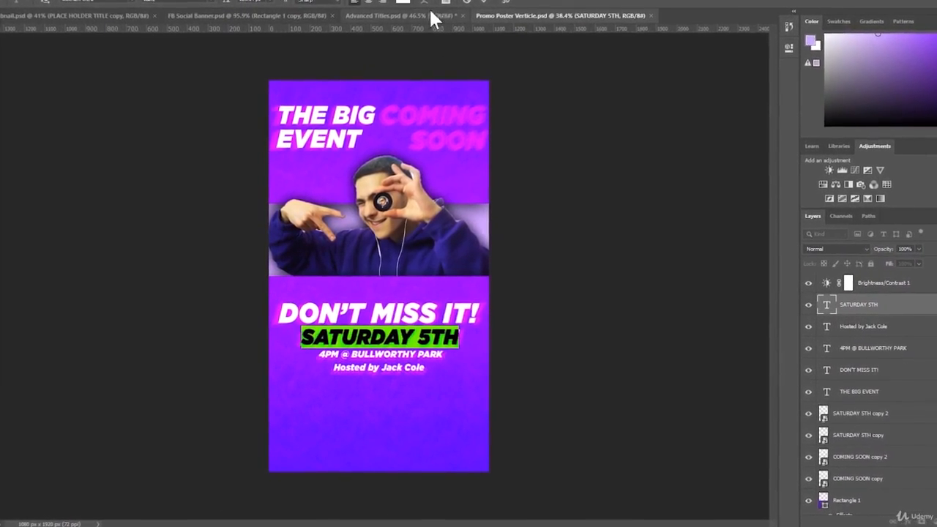
{"action": "left_click", "coordinate": [404, 3]}
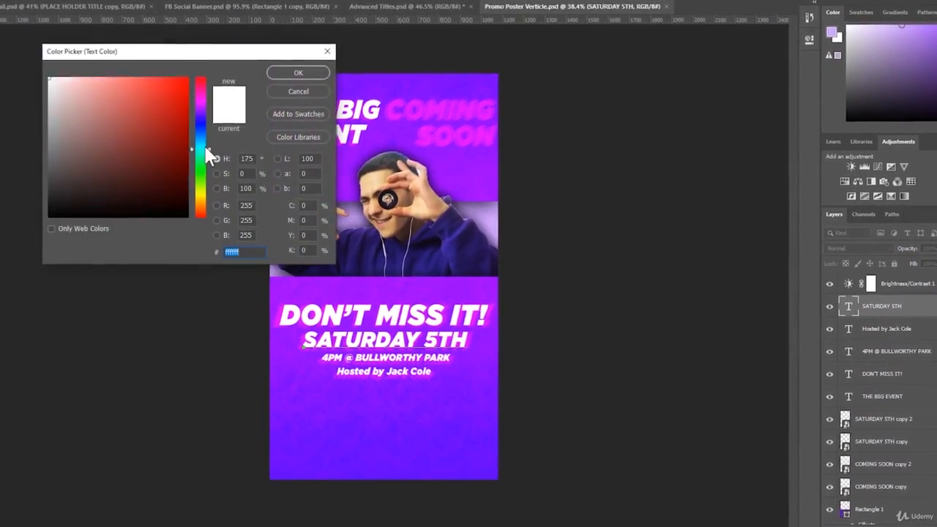
{"action": "type", "text": "430072"}
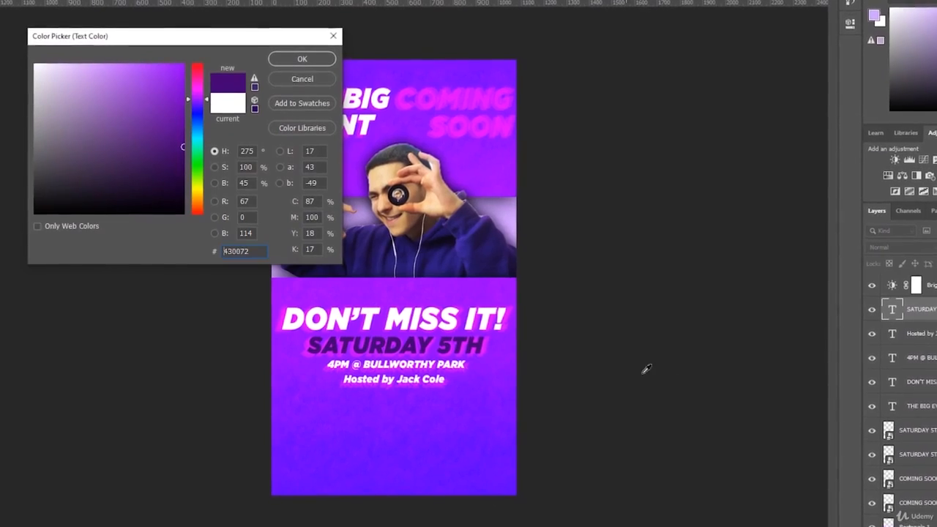
{"action": "key", "text": "Return"}
{"action": "left_click", "coordinate": [340, 434]}
{"action": "double_click", "coordinate": [388, 379]}
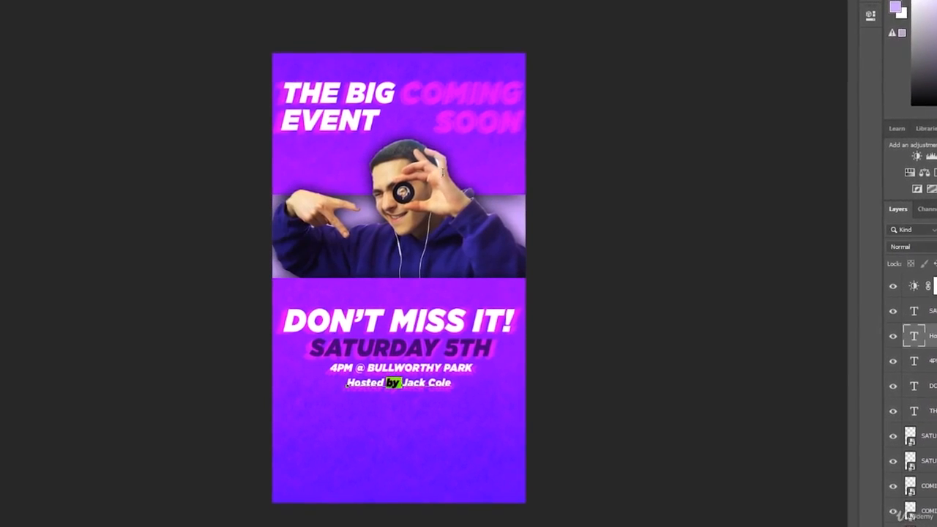
{"action": "key", "text": "ctrl+a"}
{"action": "left_click", "coordinate": [483, 1]}
{"action": "left_click", "coordinate": [430, 348]}
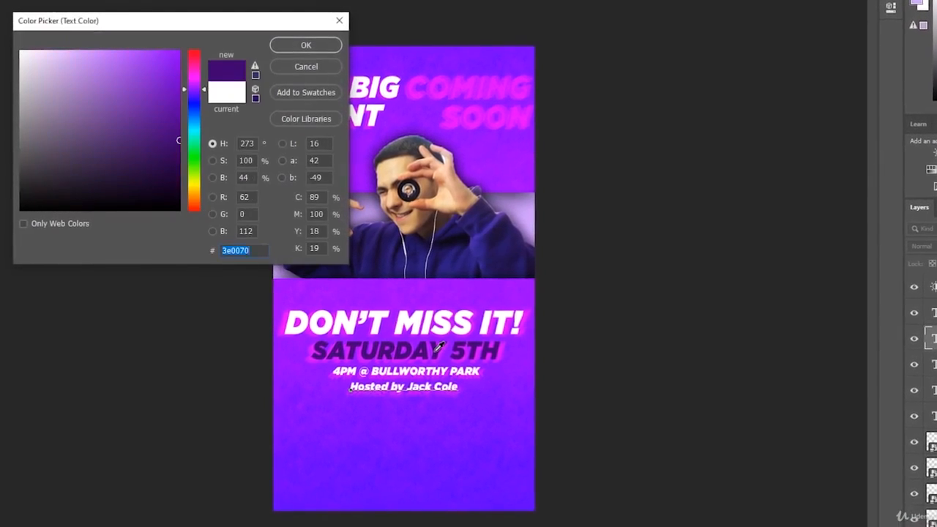
{"action": "left_click", "coordinate": [153, 127]}
{"action": "left_click_drag", "start_coordinate": [153, 127], "coordinate": [147, 111]}
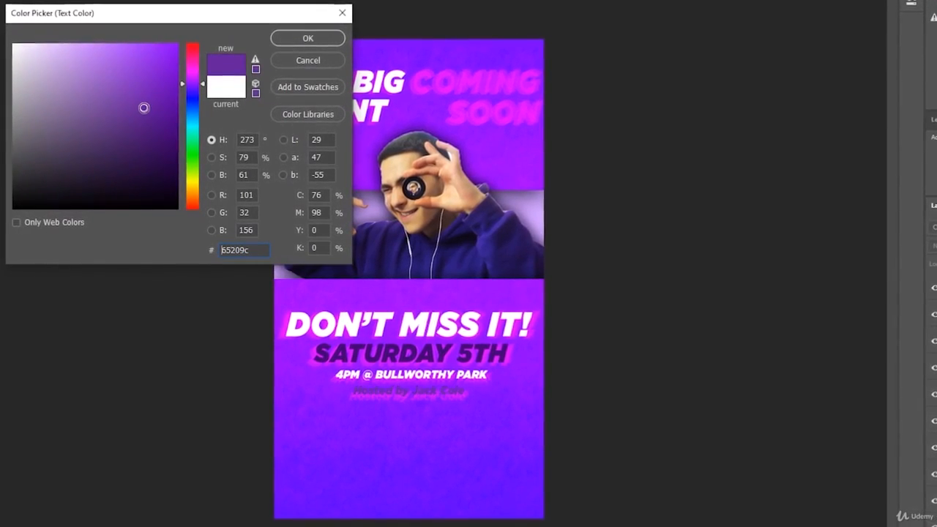
{"action": "left_click", "coordinate": [286, 61]}
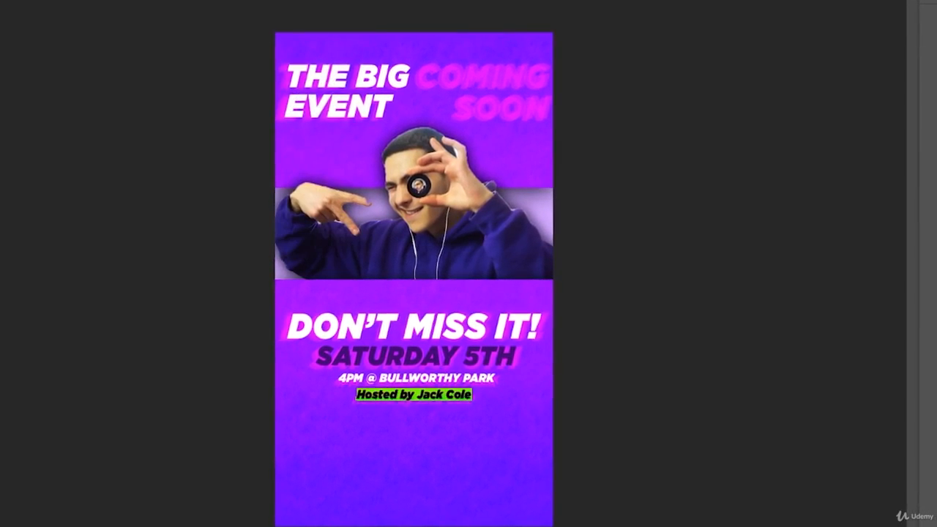
{"action": "key", "text": "ctrl+Return"}
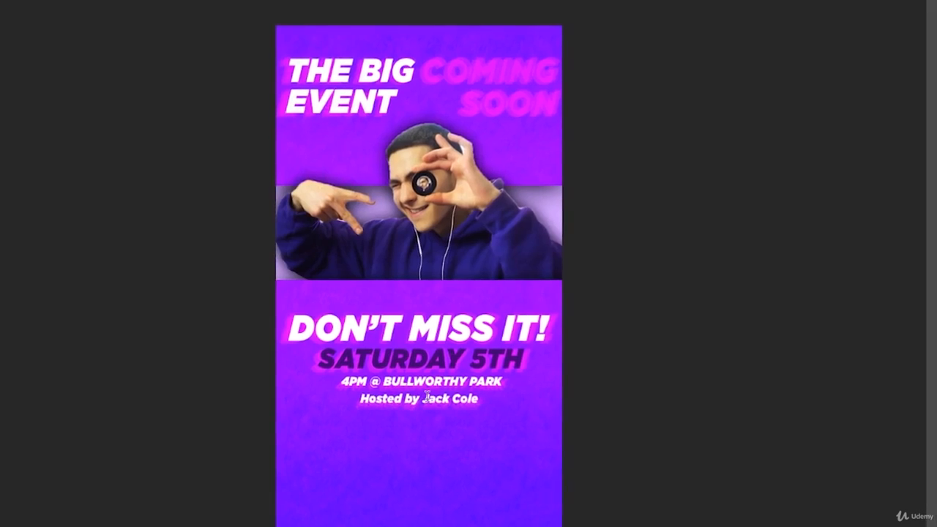
{"action": "triple_click", "coordinate": [427, 396]}
{"action": "left_click", "coordinate": [380, 1]}
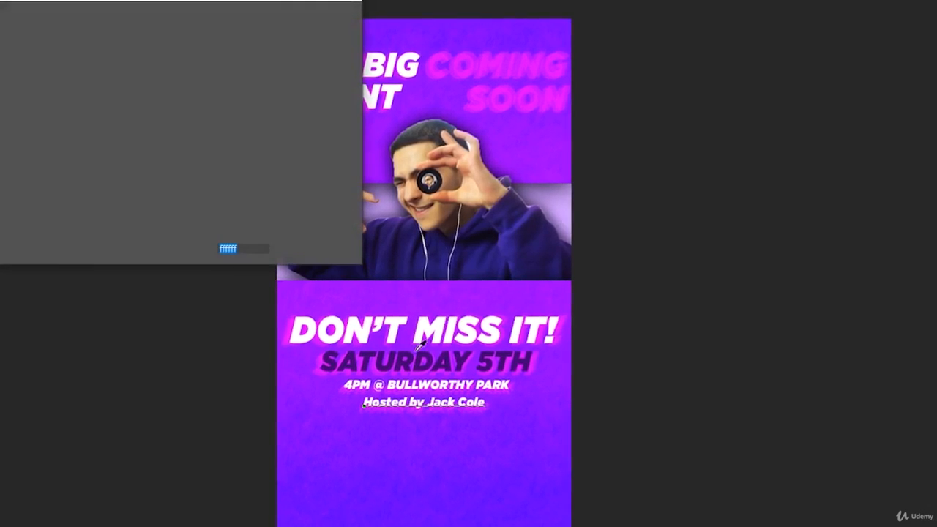
{"action": "left_click", "coordinate": [428, 358]}
{"action": "key", "text": "Return"}
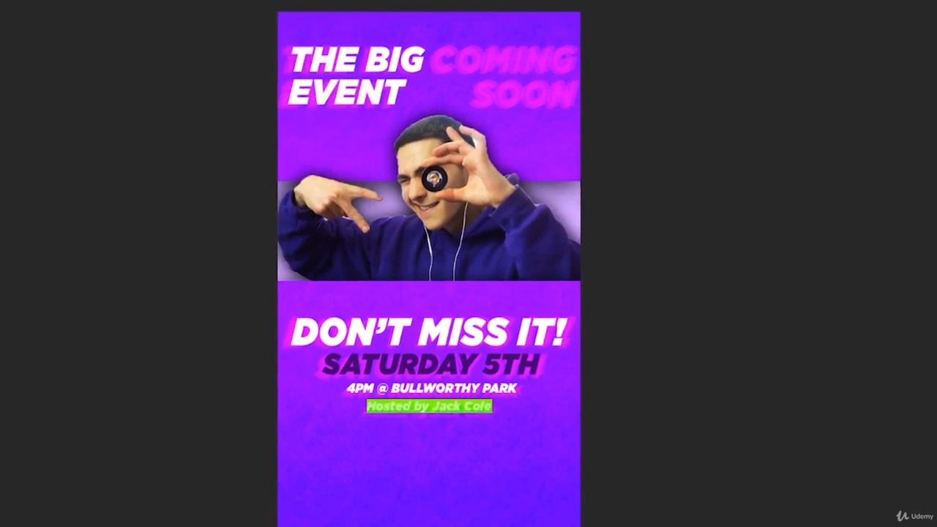
{"action": "key", "text": "ctrl+Return"}
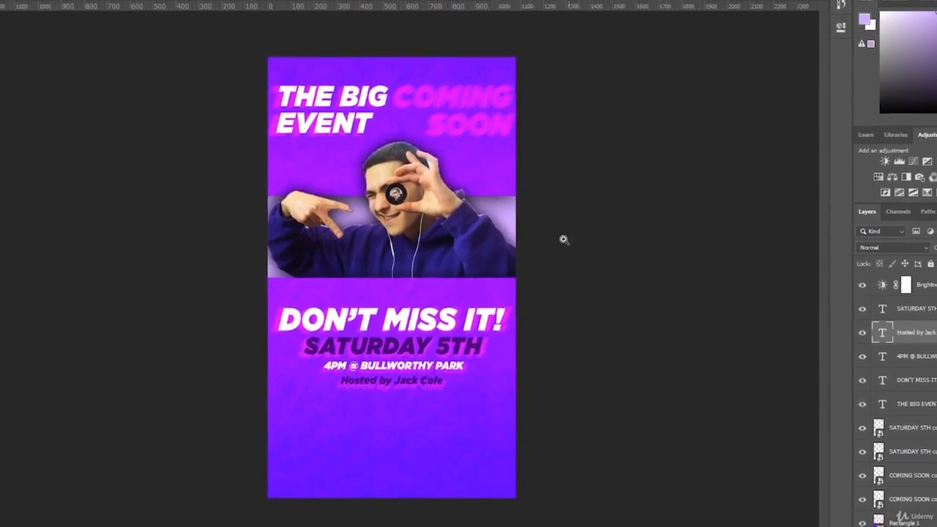
{"action": "key", "text": "ctrl+s"}
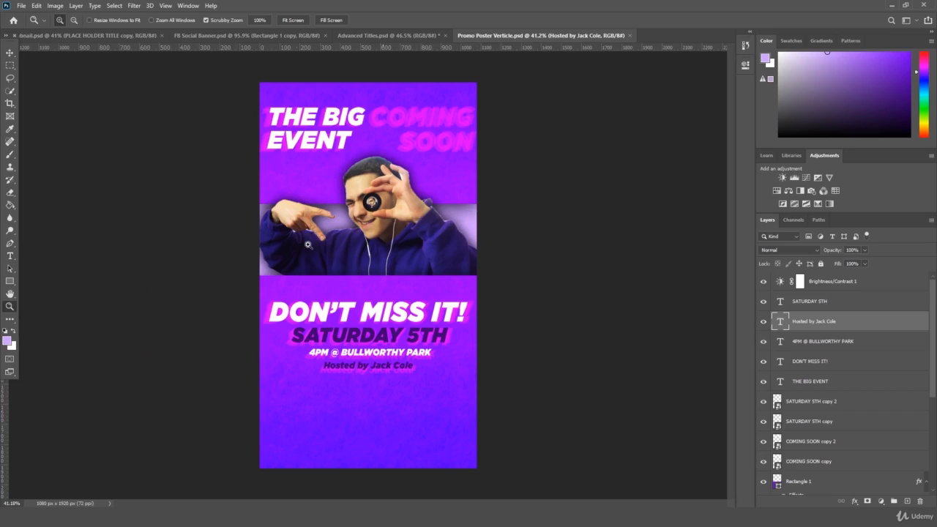
{"action": "left_click_drag", "start_coordinate": [336, 238], "coordinate": [299, 208]}
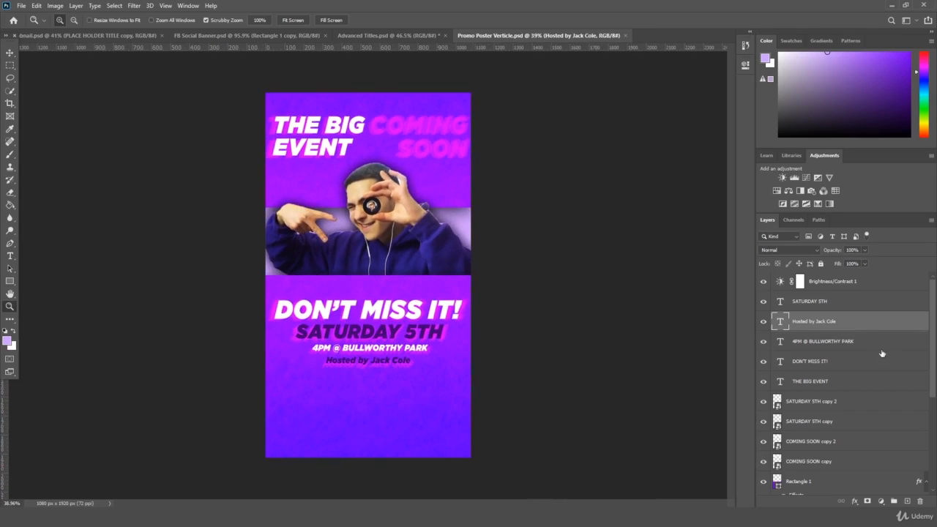
{"action": "left_click", "coordinate": [841, 290]}
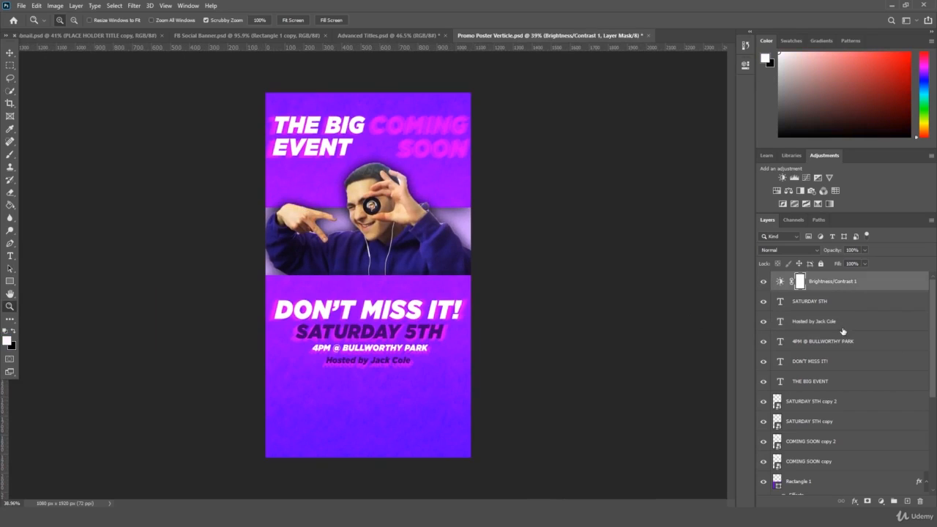
{"action": "left_click", "coordinate": [846, 326]}
{"action": "left_click", "coordinate": [820, 302]}
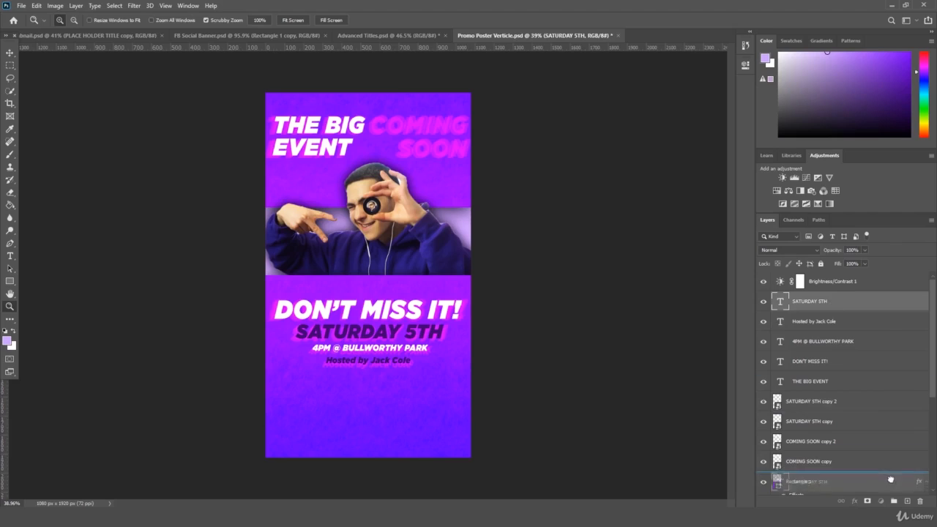
- Copy the 4PM @ BULLWORTHY PARK line and move it near the poster bottom
{"action": "left_click", "coordinate": [829, 370]}
{"action": "left_click", "coordinate": [833, 379]}
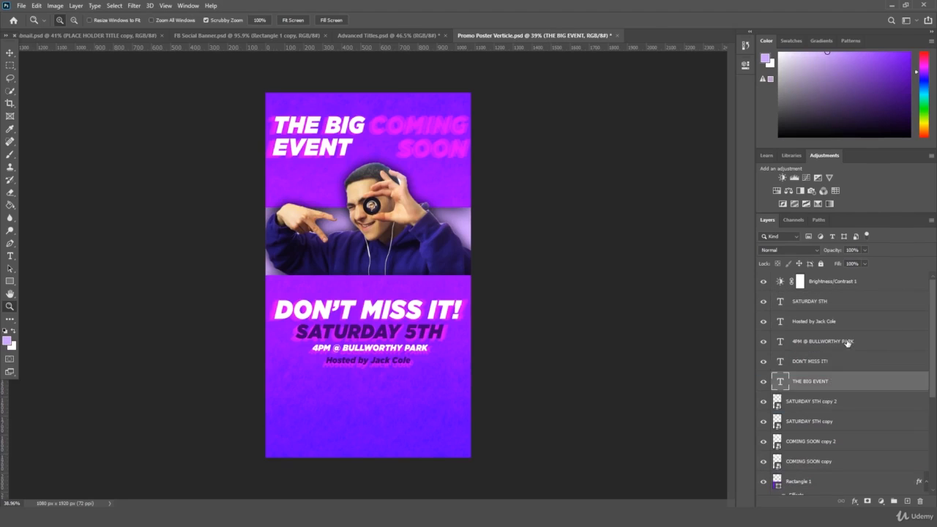
{"action": "left_click_drag", "start_coordinate": [847, 342], "coordinate": [905, 499]}
{"action": "key", "text": "ctrl+t"}
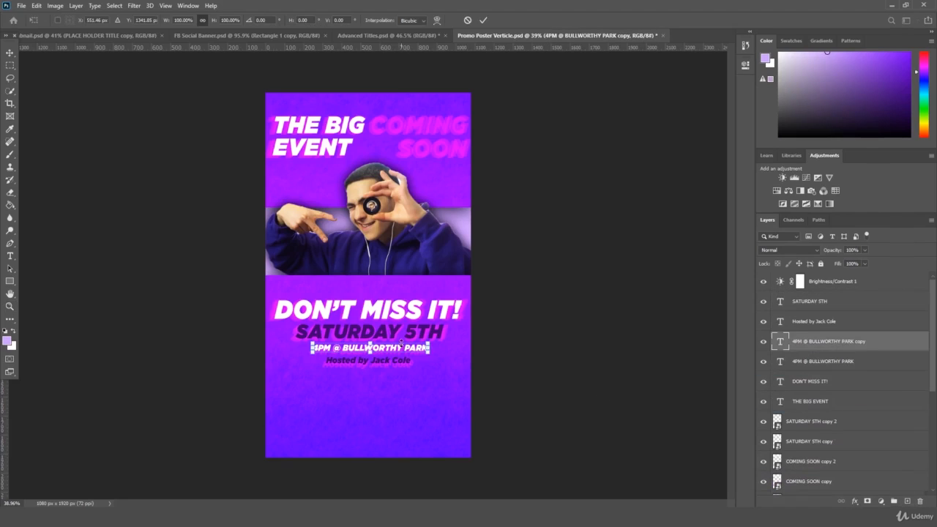
{"action": "left_click_drag", "start_coordinate": [398, 395], "coordinate": [398, 420]}
{"action": "key", "text": "Return"}
- Retype the copy as SWIPE UP in the Gotham Black font
{"action": "key", "text": "z"}
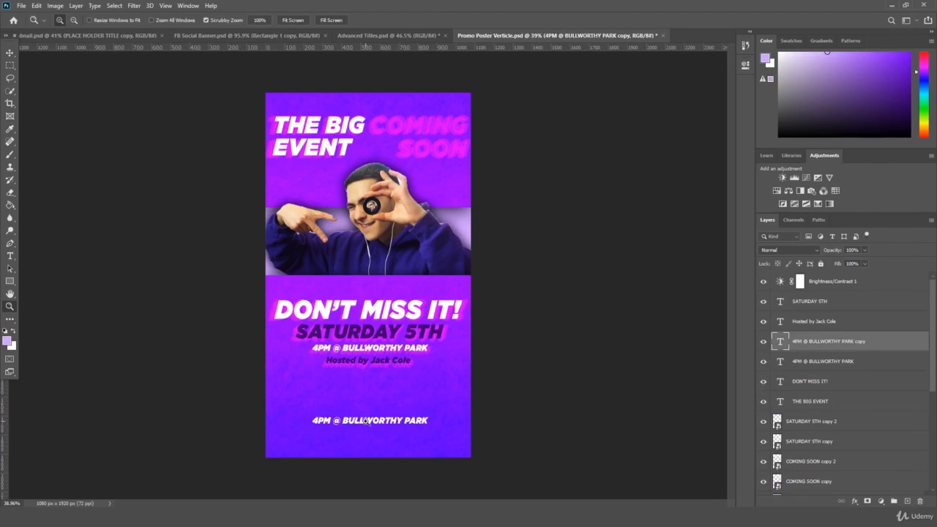
{"action": "left_click", "coordinate": [9, 257]}
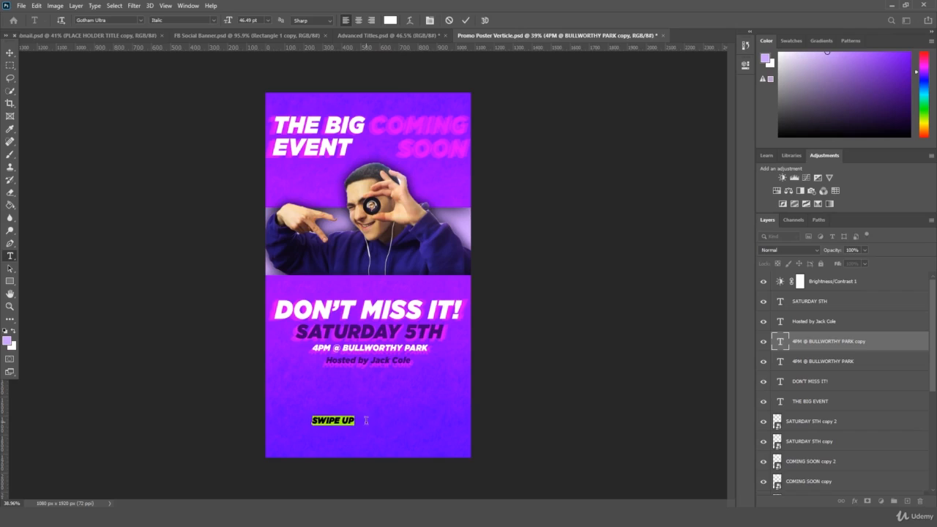
{"action": "left_click", "coordinate": [141, 20]}
{"action": "left_click", "coordinate": [140, 20]}
{"action": "left_click", "coordinate": [142, 20]}
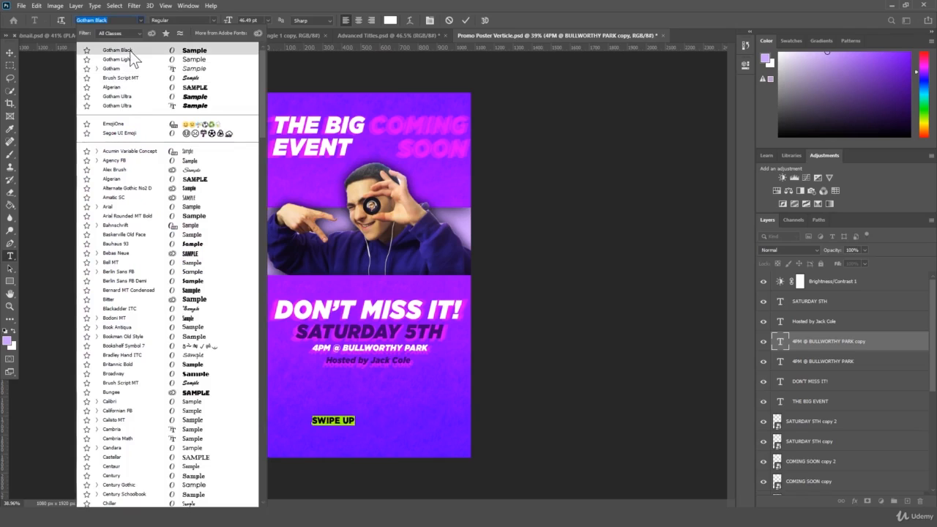
{"action": "left_click", "coordinate": [129, 50]}
{"action": "left_click", "coordinate": [10, 53]}
- Scale SWIPE UP and centre it at the bottom of the poster
{"action": "key", "text": "ctrl+t"}
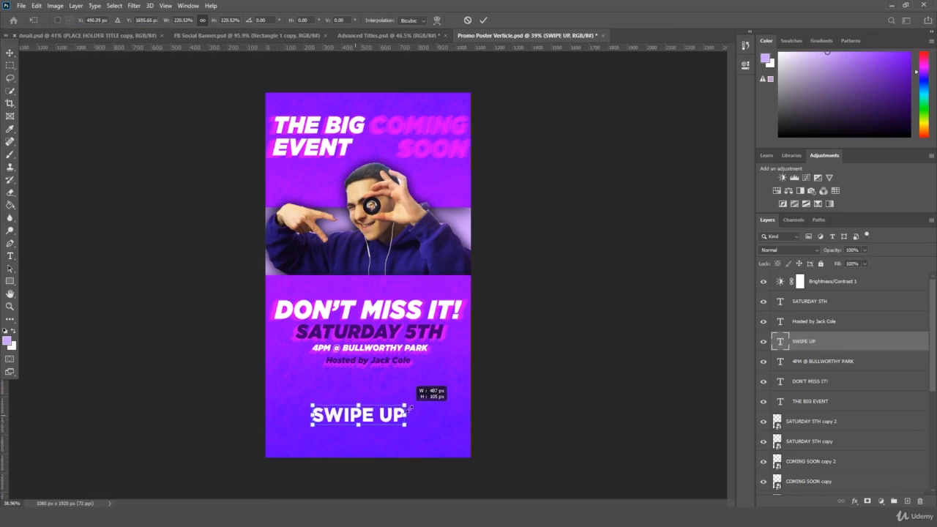
{"action": "left_click_drag", "start_coordinate": [389, 421], "coordinate": [401, 431]}
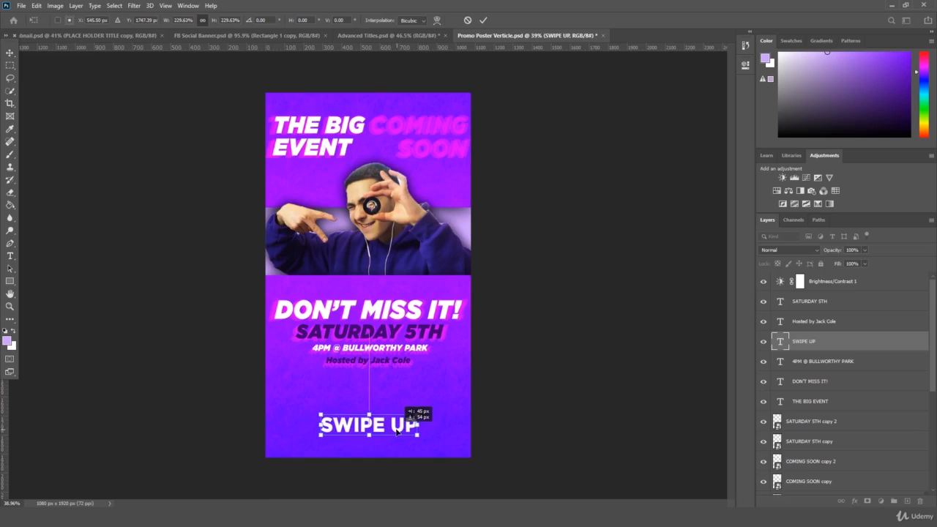
{"action": "key", "text": "Return"}
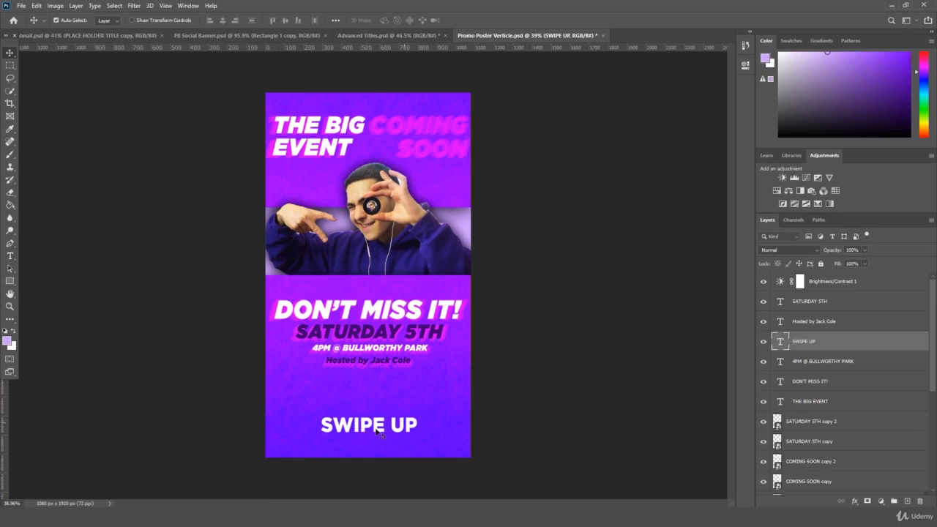
- Switch the Pen tool to Path drawing mode
{"action": "right_click", "coordinate": [13, 281]}
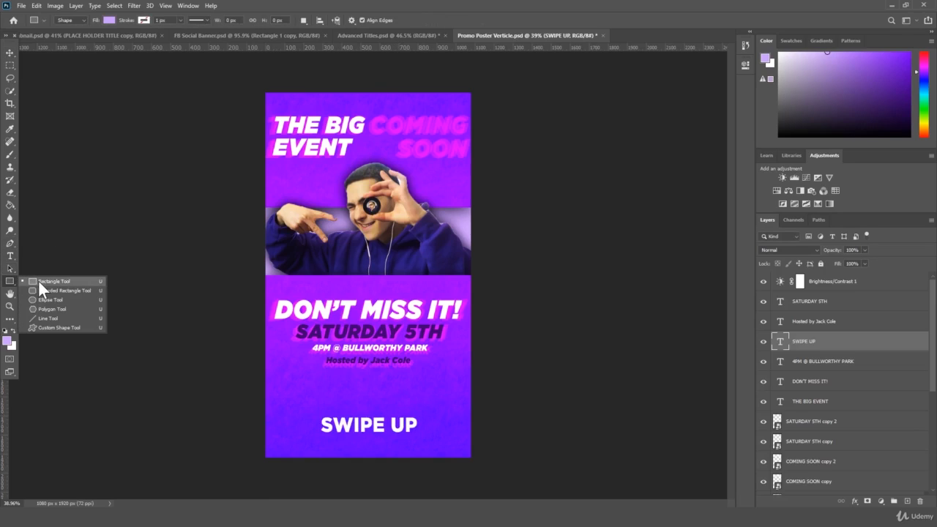
{"action": "left_click", "coordinate": [10, 295]}
{"action": "left_click", "coordinate": [11, 281]}
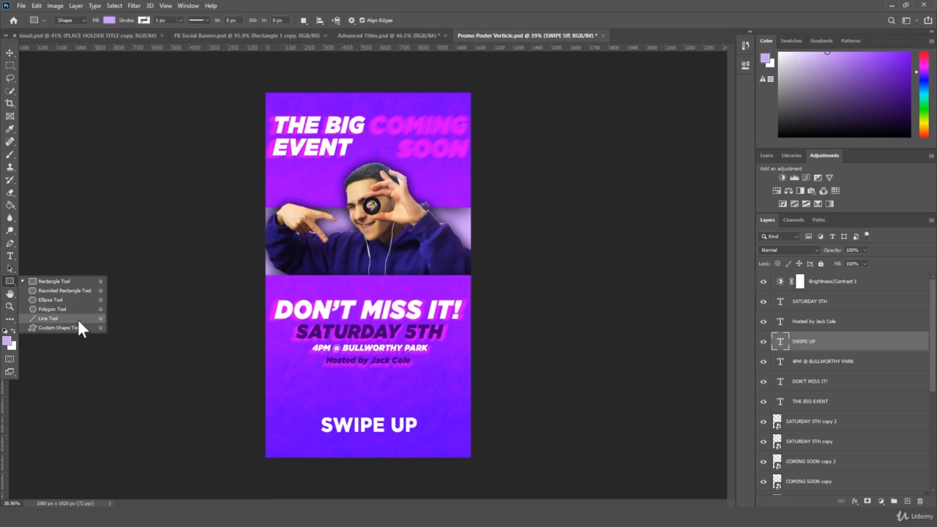
{"action": "left_click", "coordinate": [12, 243]}
{"action": "left_click", "coordinate": [10, 243]}
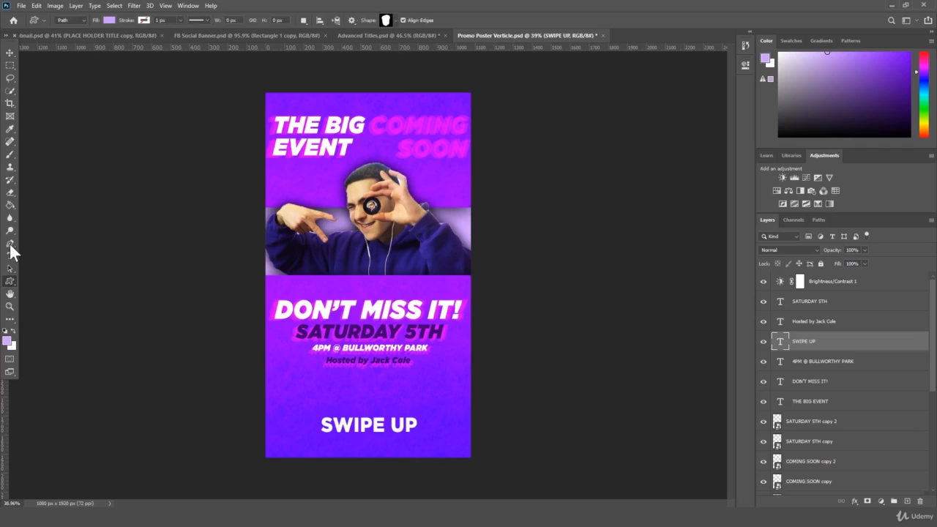
- Draw the arrow path to the left of SWIPE UP, discarding a trial path first
{"action": "left_click", "coordinate": [322, 388]}
{"action": "left_click", "coordinate": [362, 388]}
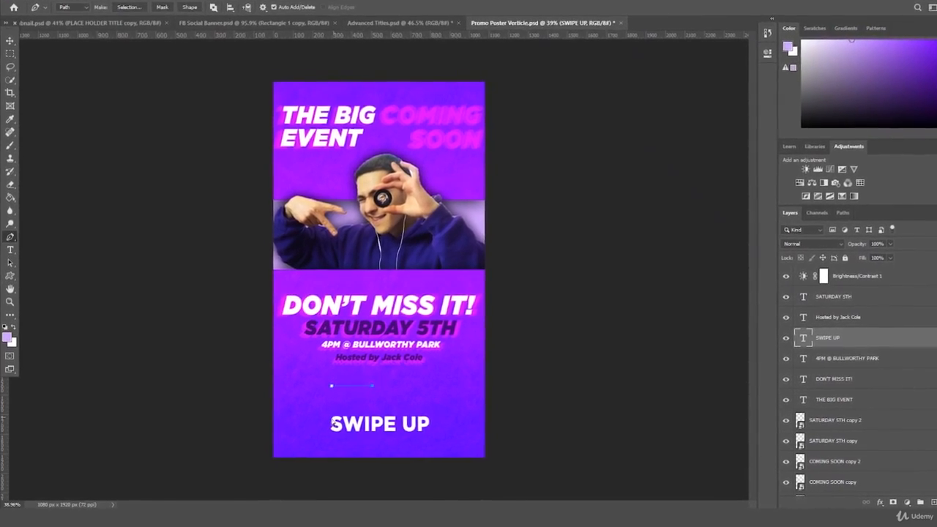
{"action": "key", "text": "ctrl+z"}
{"action": "key", "text": "ctrl+z"}
{"action": "left_click", "coordinate": [321, 437]}
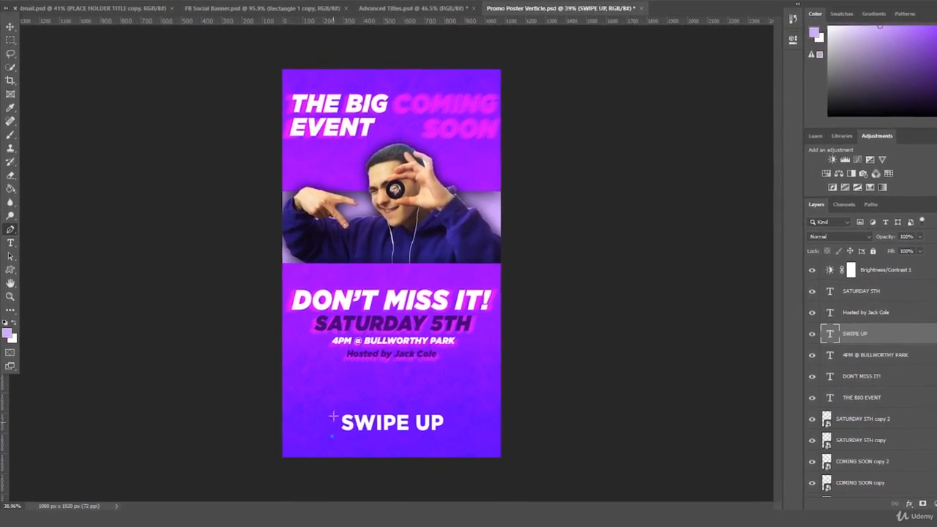
{"action": "left_click", "coordinate": [334, 404]}
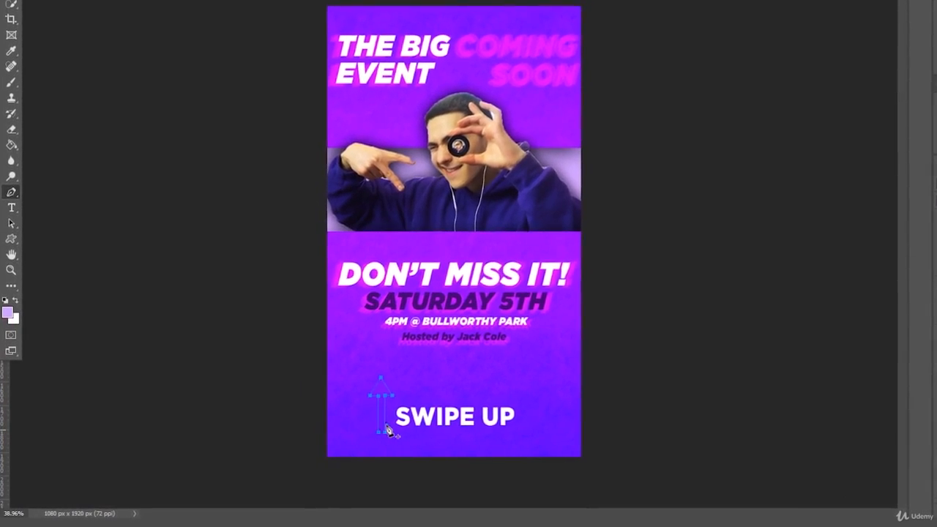
- Turn the arrow path into a selection, paint it solid white with the Brush, and deselect
{"action": "right_click", "coordinate": [382, 424]}
{"action": "left_click", "coordinate": [429, 194]}
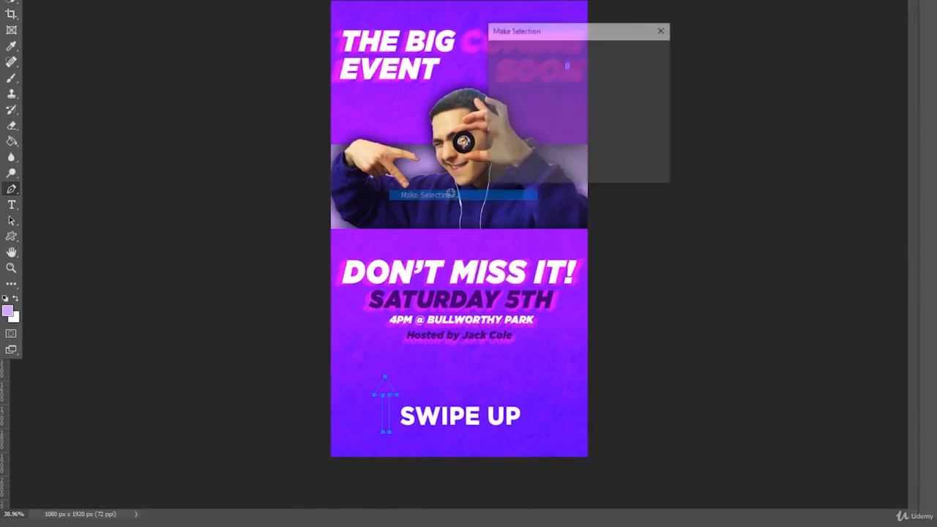
{"action": "key", "text": "Return"}
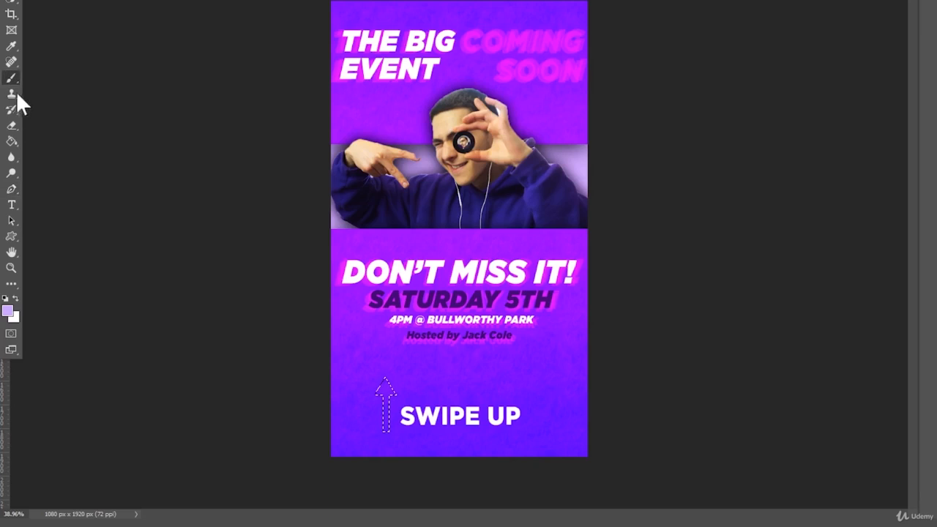
{"action": "left_click", "coordinate": [8, 311]}
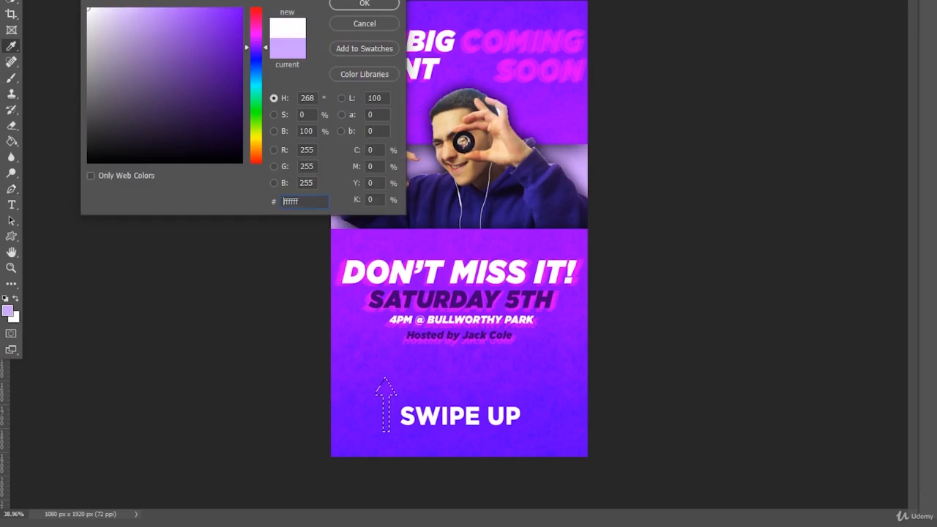
{"action": "key", "text": "Return"}
{"action": "key", "text": "b"}
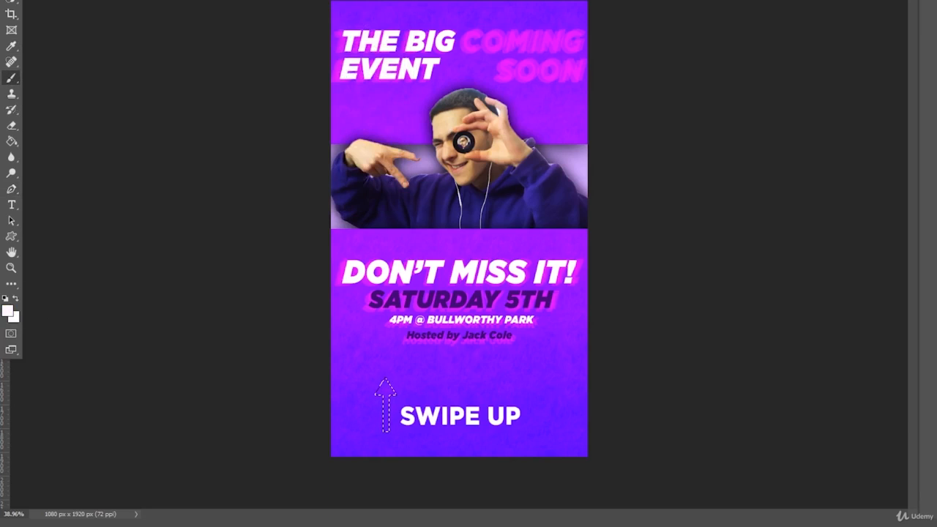
{"action": "left_click_drag", "start_coordinate": [405, 383], "coordinate": [376, 435]}
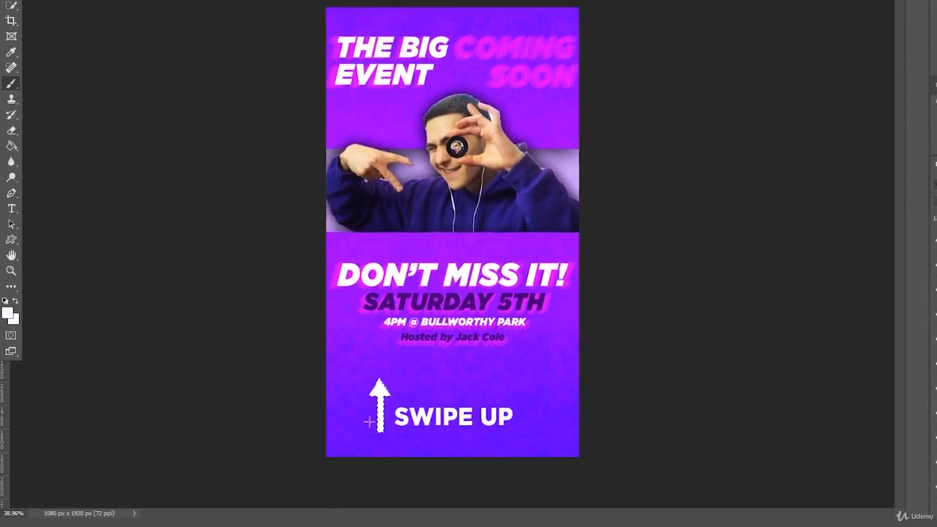
{"action": "key", "text": "ctrl+d"}
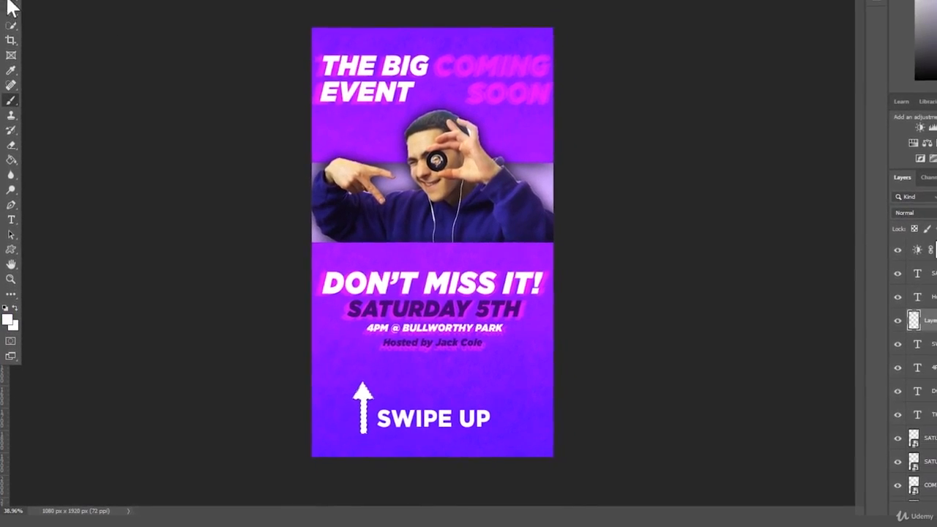
- Shorten the white arrow from its top with Free Transform
{"action": "left_click", "coordinate": [10, 6]}
{"action": "key", "text": "ctrl+t"}
{"action": "left_click_drag", "start_coordinate": [355, 383], "coordinate": [337, 415]}
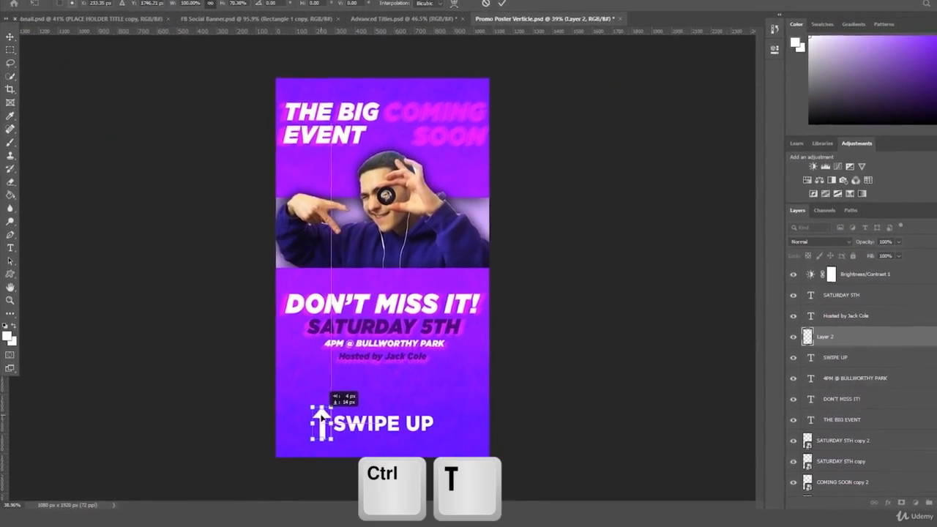
{"action": "key", "text": "Return"}
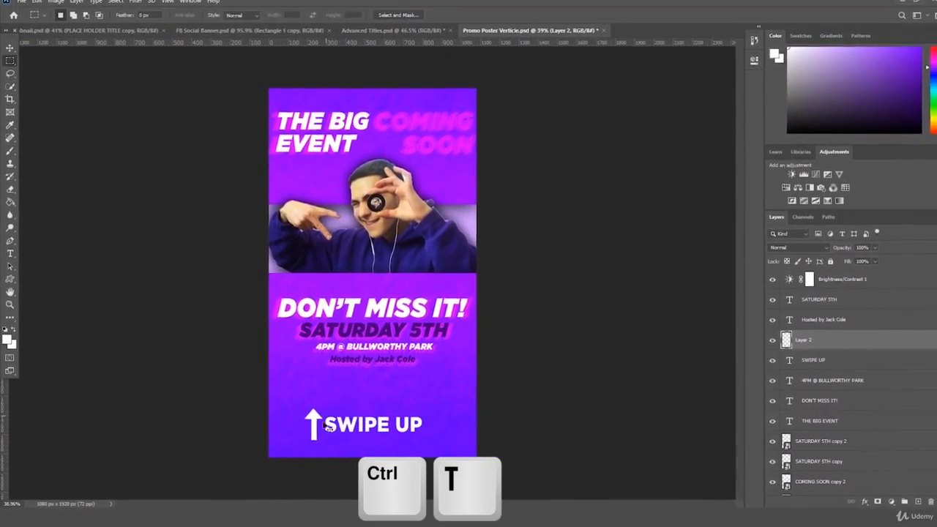
- Lower the arrow to line up with SWIPE UP and place the right-side arrow copy
{"action": "key", "text": "ctrl+t"}
{"action": "left_click_drag", "start_coordinate": [311, 418], "coordinate": [311, 424]}
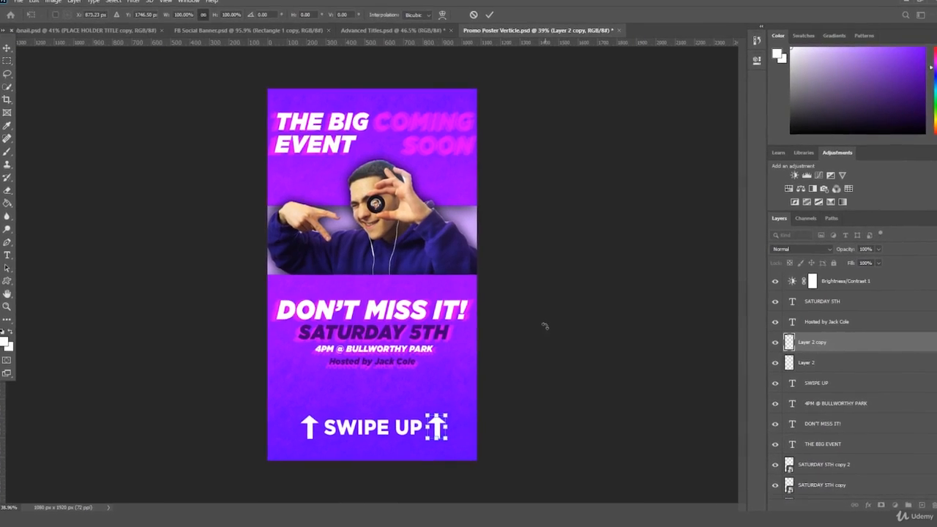
{"action": "key", "text": "Return"}
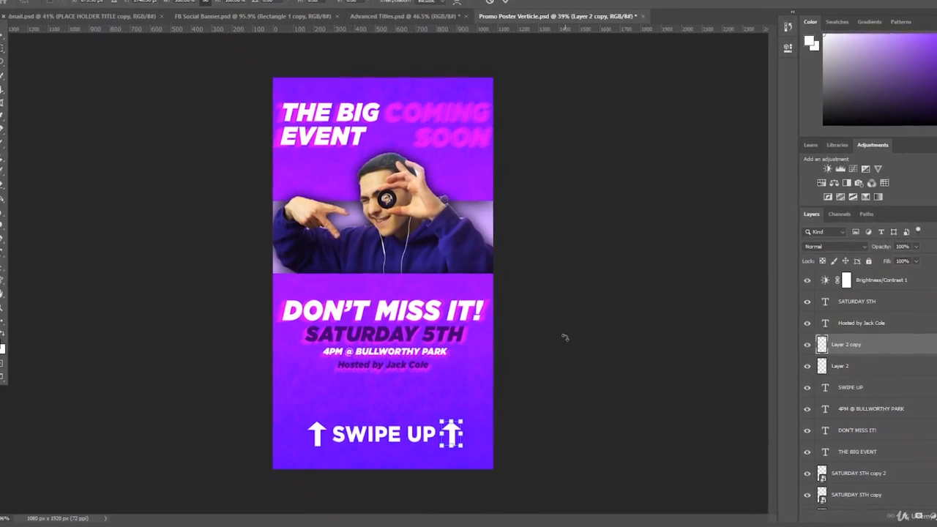
{"action": "left_click_drag", "start_coordinate": [583, 305], "coordinate": [568, 310]}
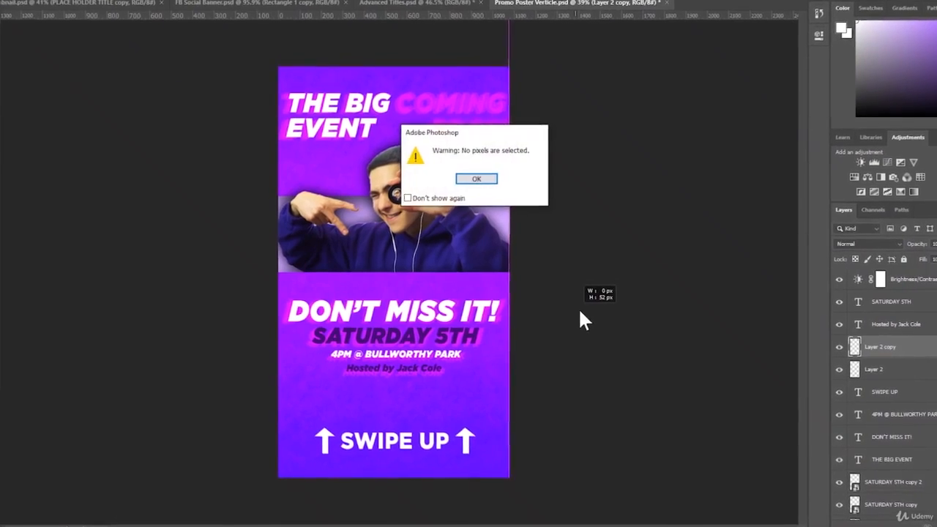
{"action": "key", "text": "Return"}
{"action": "key", "text": "v"}
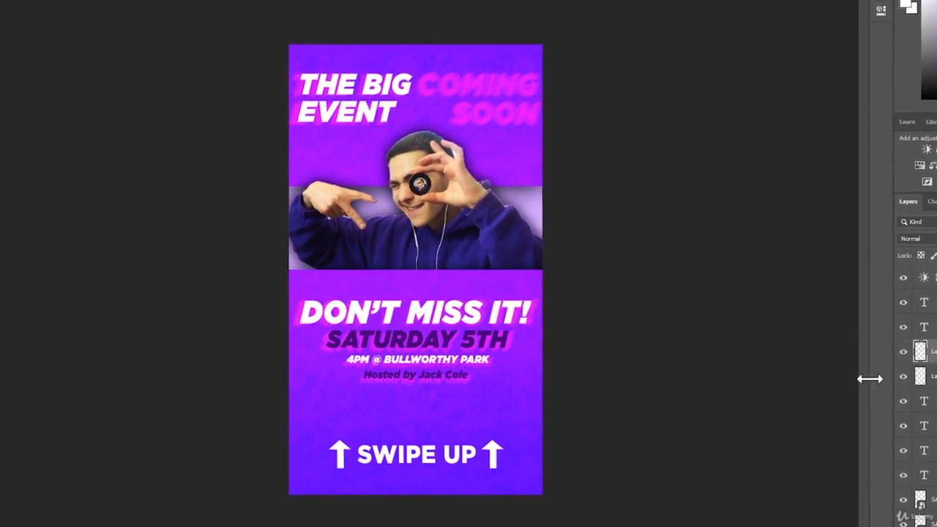
{"action": "key", "text": "ctrl+t"}
{"action": "key", "text": "Return"}
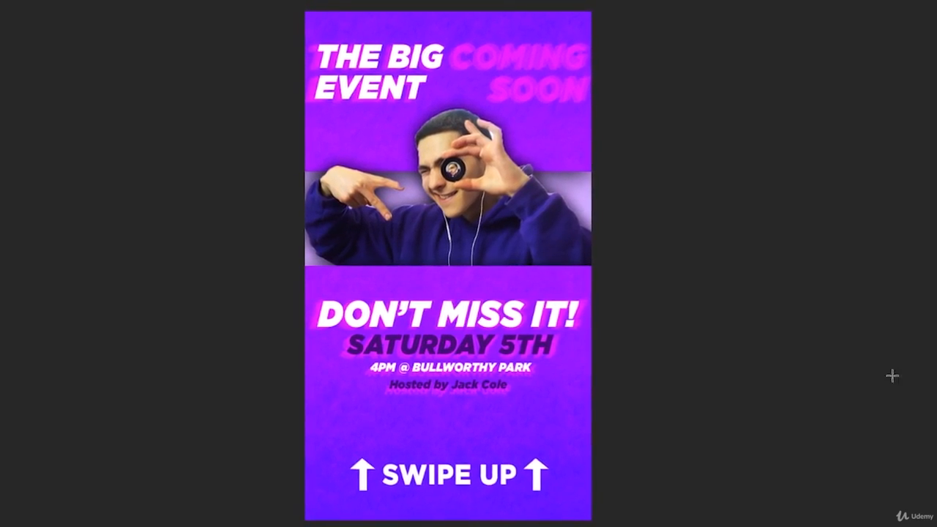
{"action": "left_click_drag", "start_coordinate": [86, 295], "coordinate": [74, 294]}
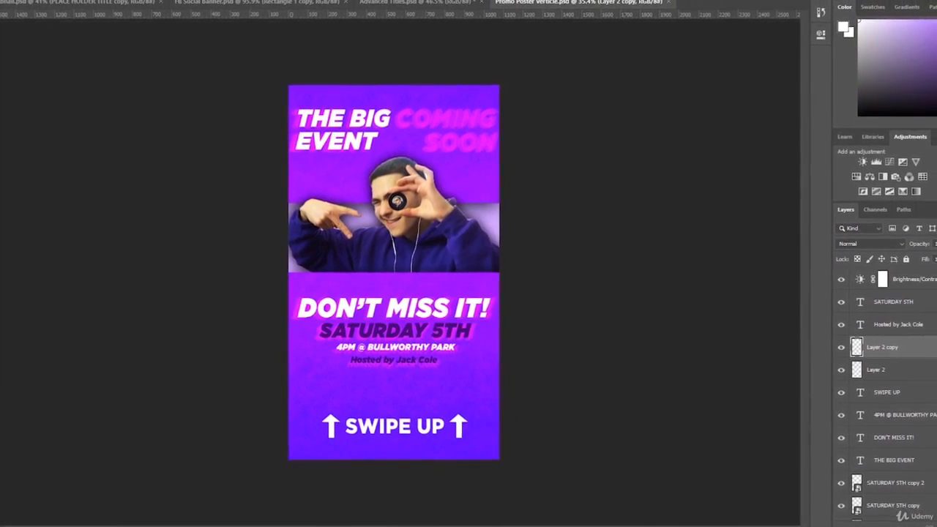
{"action": "left_click_drag", "start_coordinate": [408, 219], "coordinate": [417, 215]}
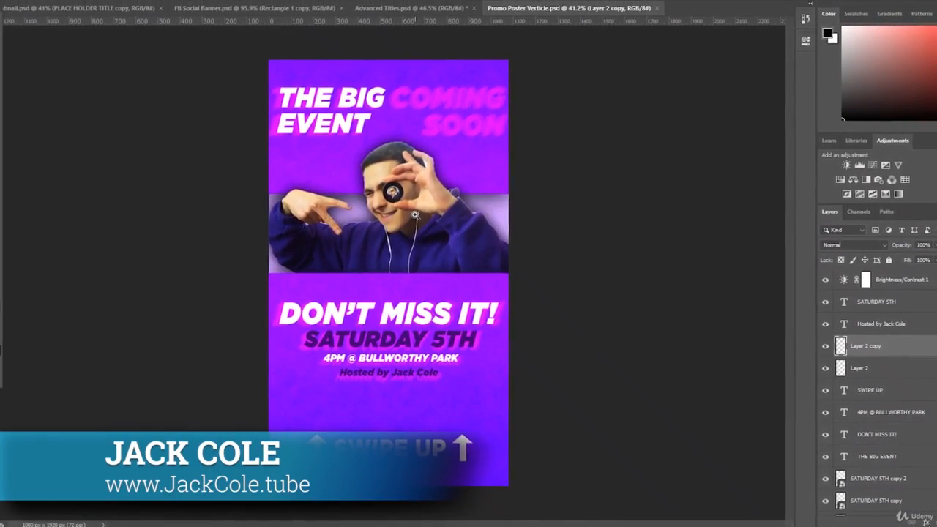